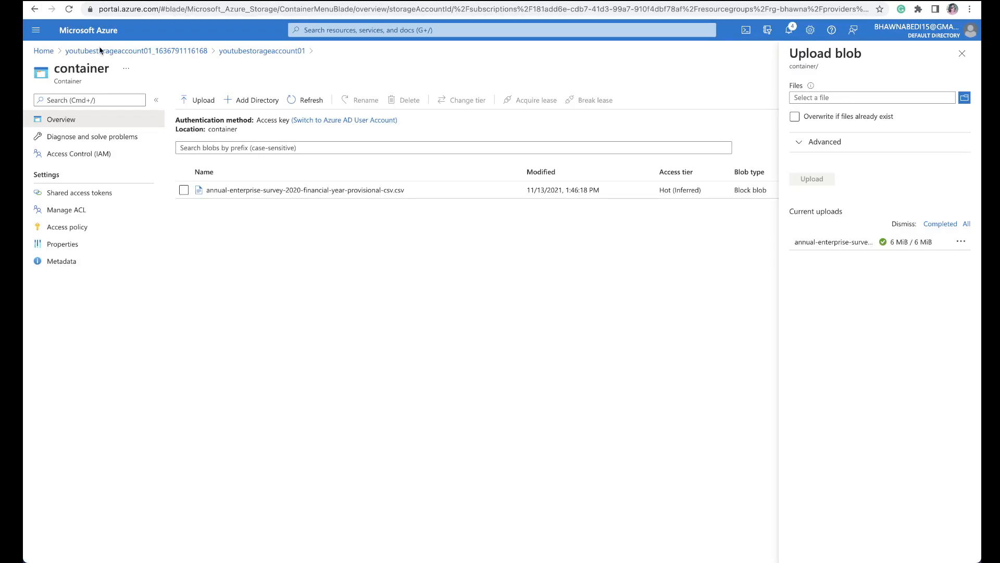
Step: Open the youtubestorageaccount01 storage account from its deployment and view the blobs stored in the container named container
left_click(115, 53)
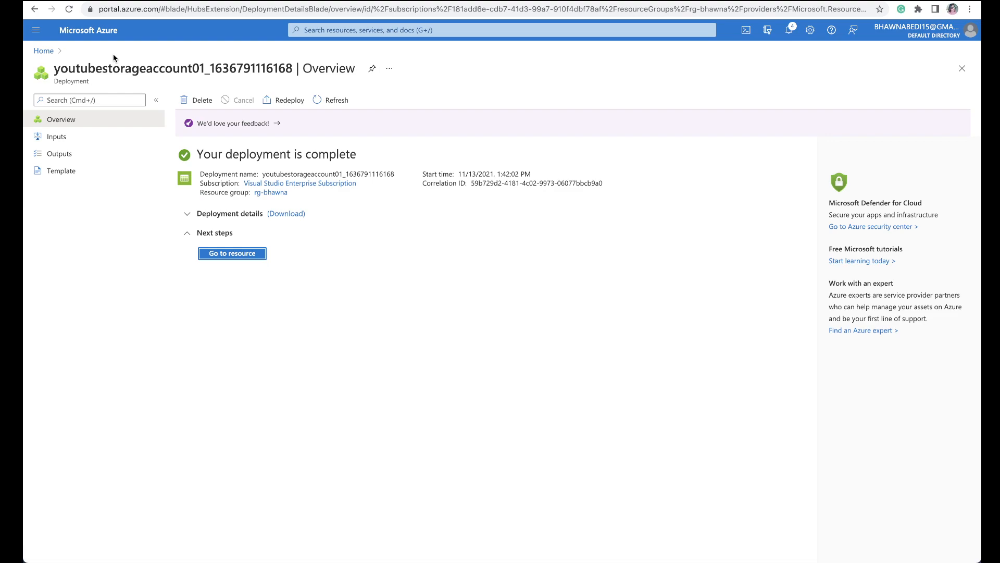
left_click(219, 256)
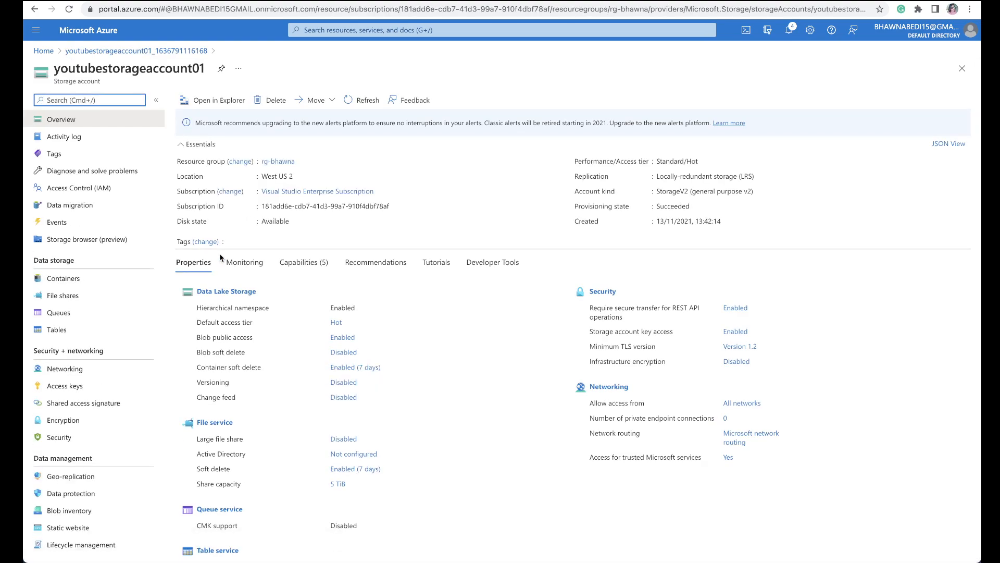
left_click(96, 282)
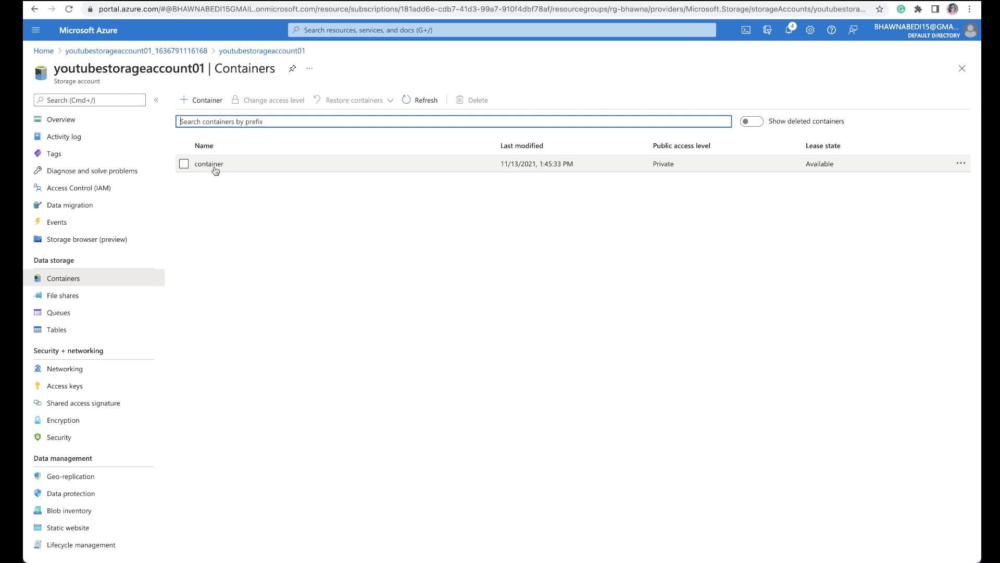
left_click(216, 165)
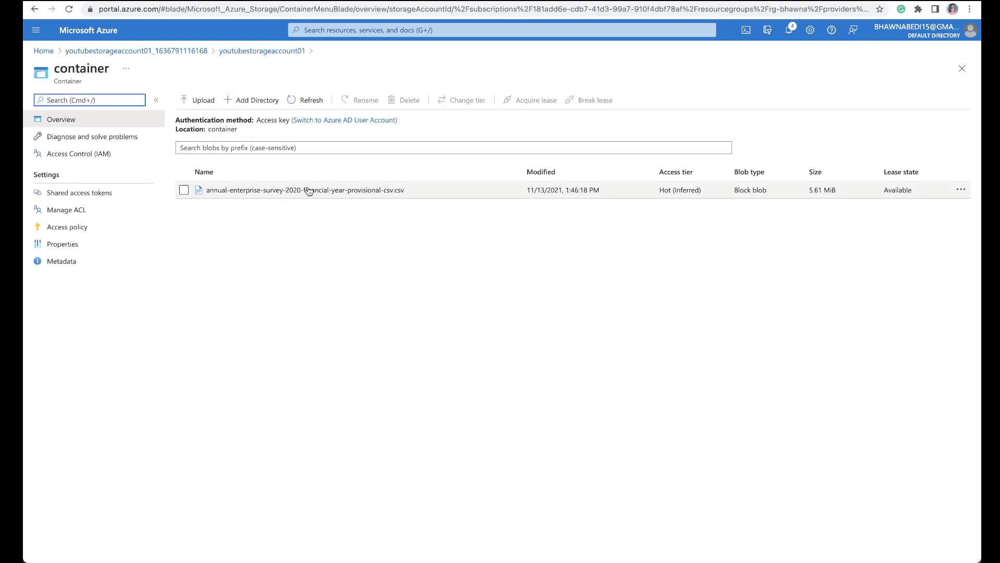
Step: Return to youtubestorageaccount01 through its deployment, open its access keys and copy the storage account name
left_click(104, 55)
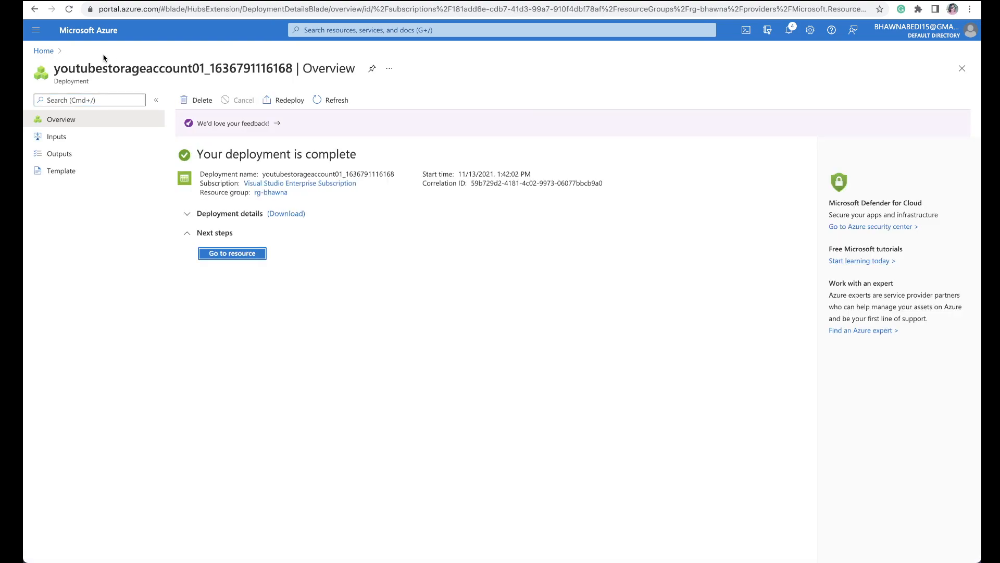
left_click(213, 254)
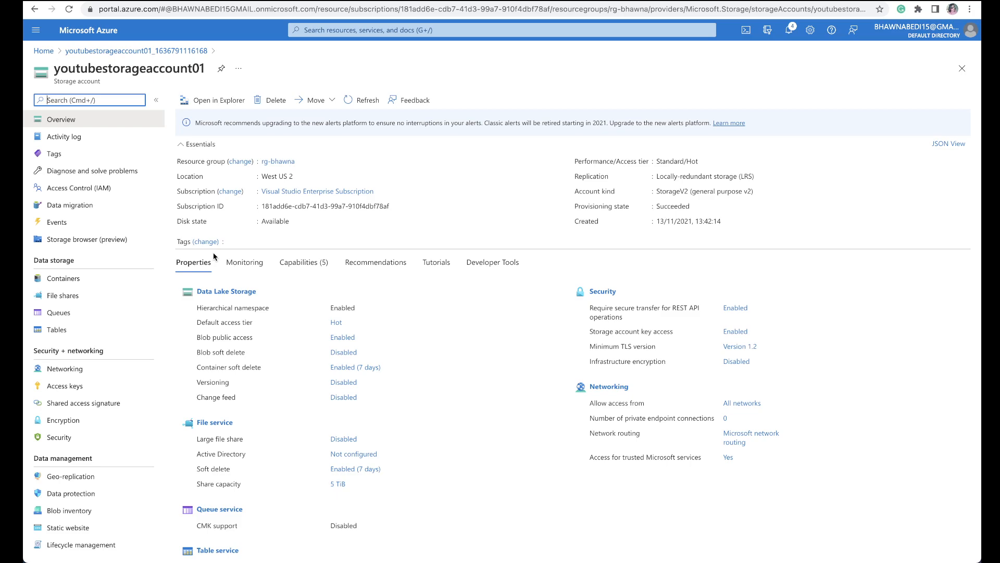
left_click(105, 392)
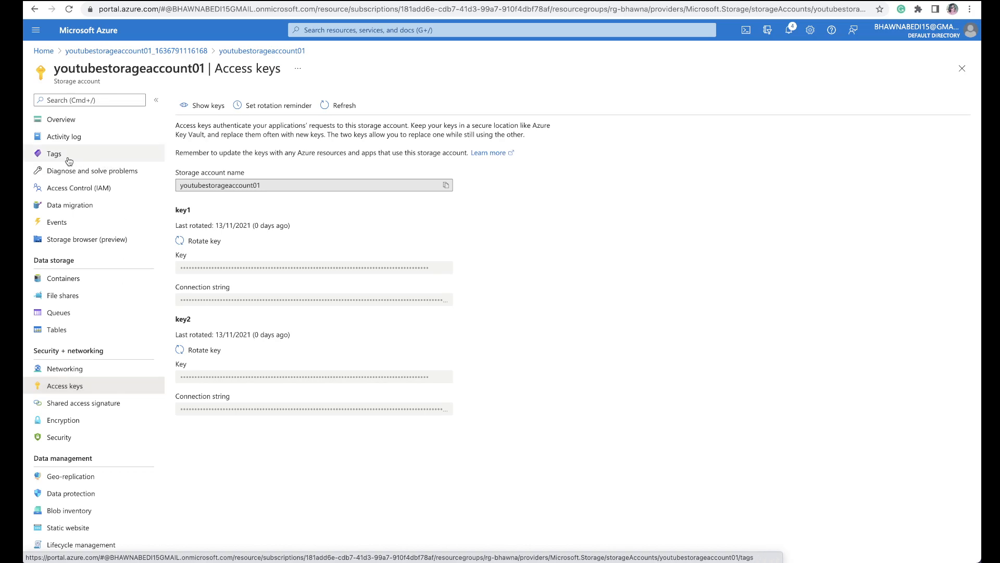
left_click(447, 185)
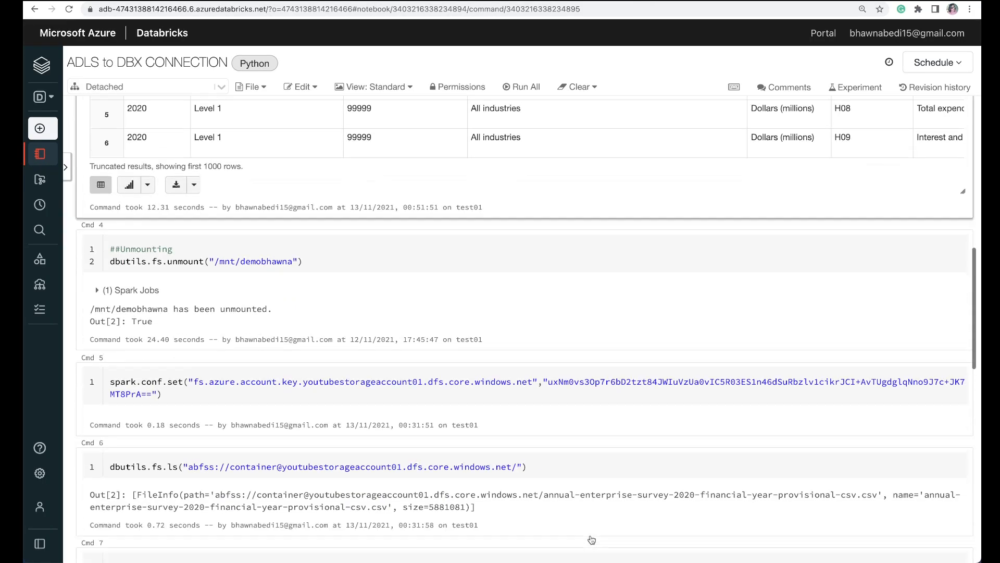
Step: Switch to the ADLS to DBX CONNECTION notebook in Databricks and examine the account key property name in the spark.conf.set cell
scroll(592, 540, "down", 5)
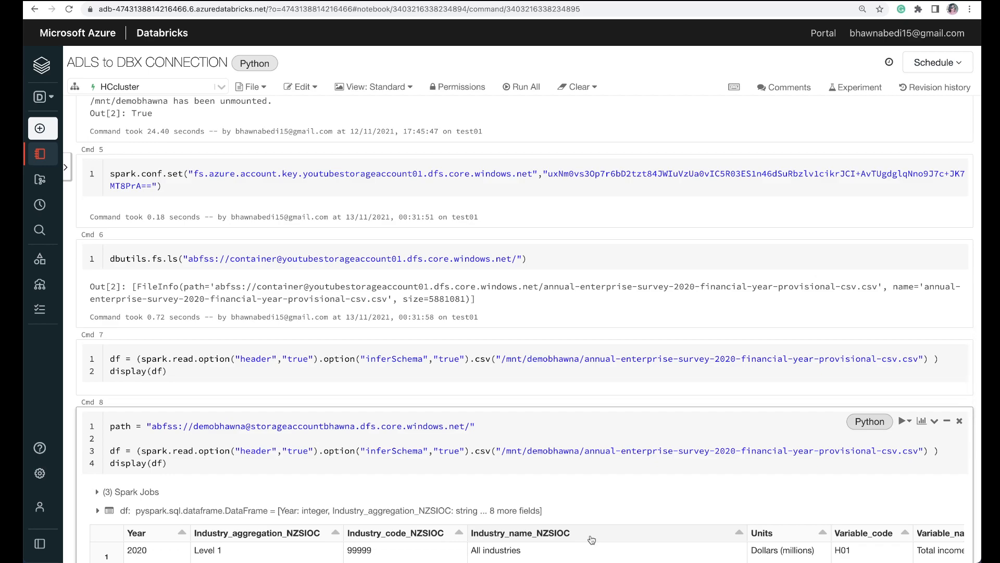
scroll(592, 539, "up", 1)
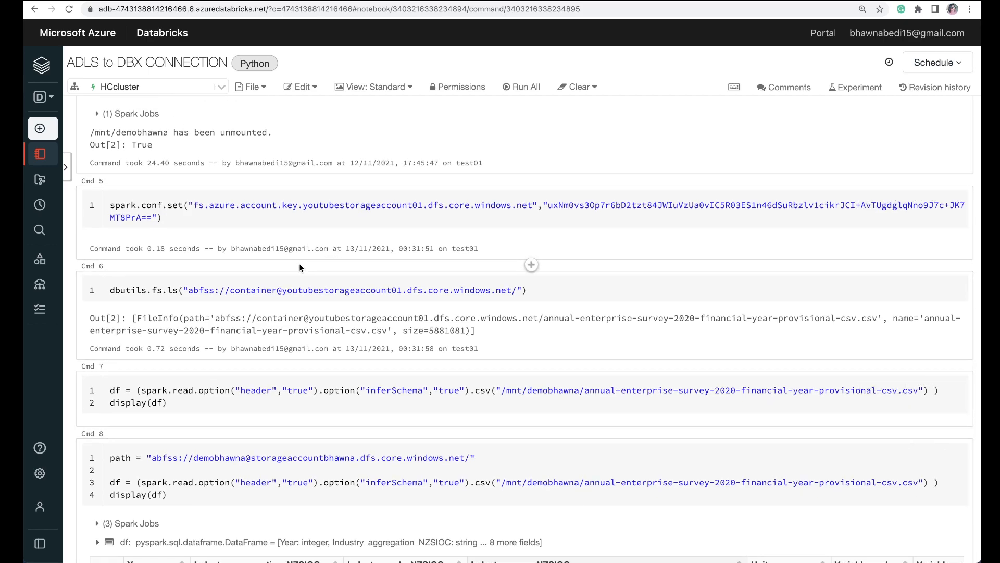
left_click(305, 206)
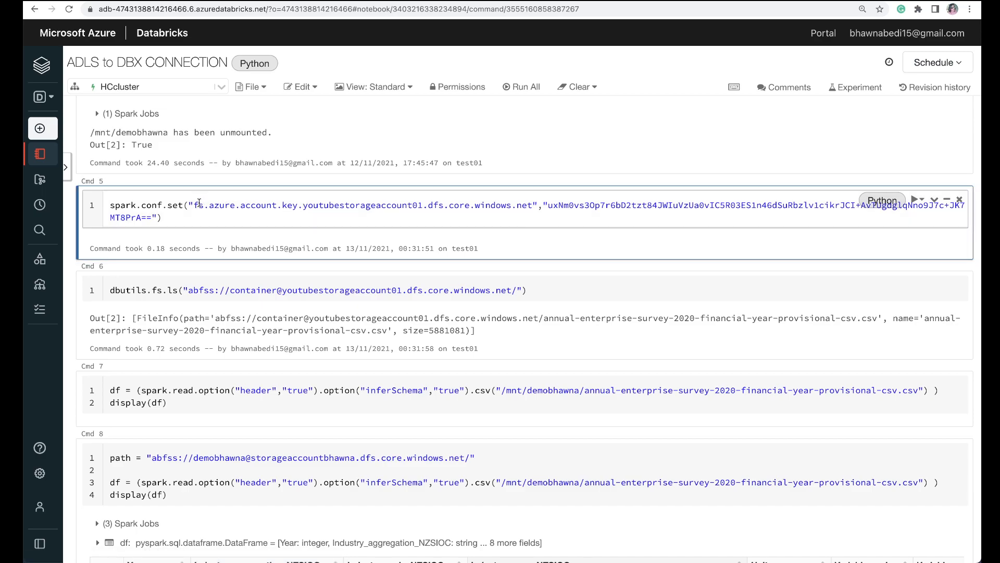
left_click_drag(194, 205, 532, 201)
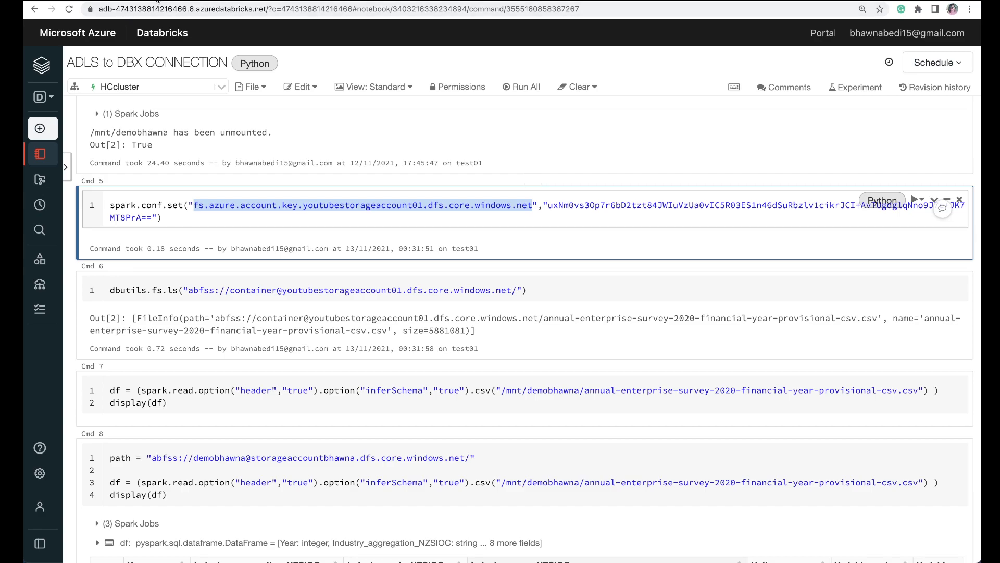
Step: Reveal the storage account's access keys in the Azure portal, copy key1 and replace the access key in the notebook's spark.conf.set cell with it
left_click(207, 115)
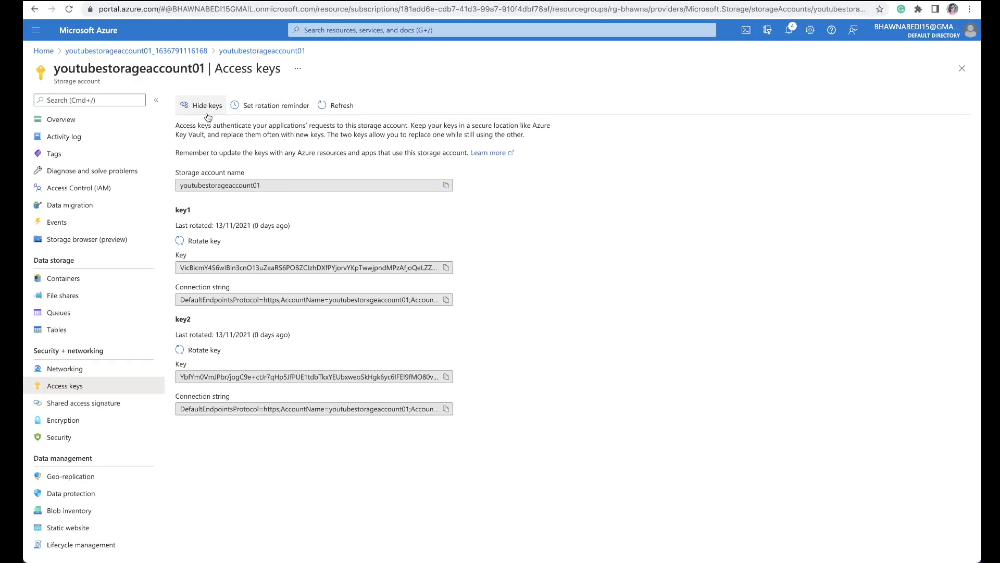
left_click(446, 268)
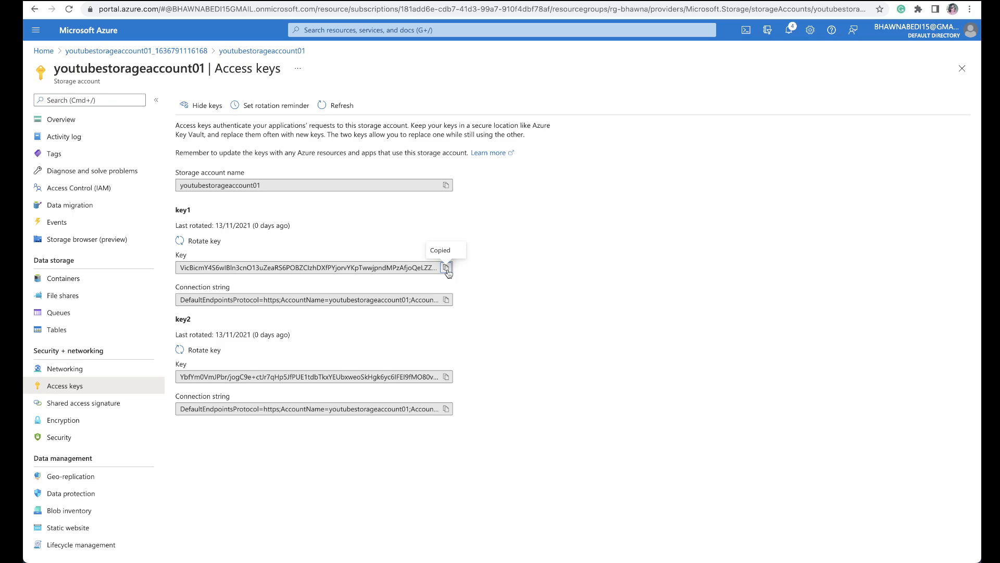
key("ctrl+Tab")
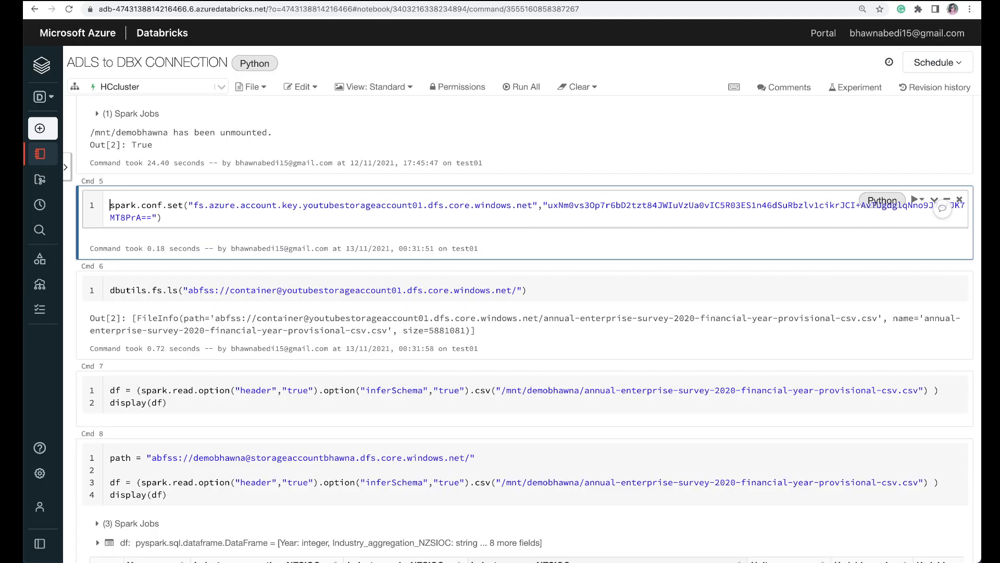
left_click_drag(548, 204, 599, 220)
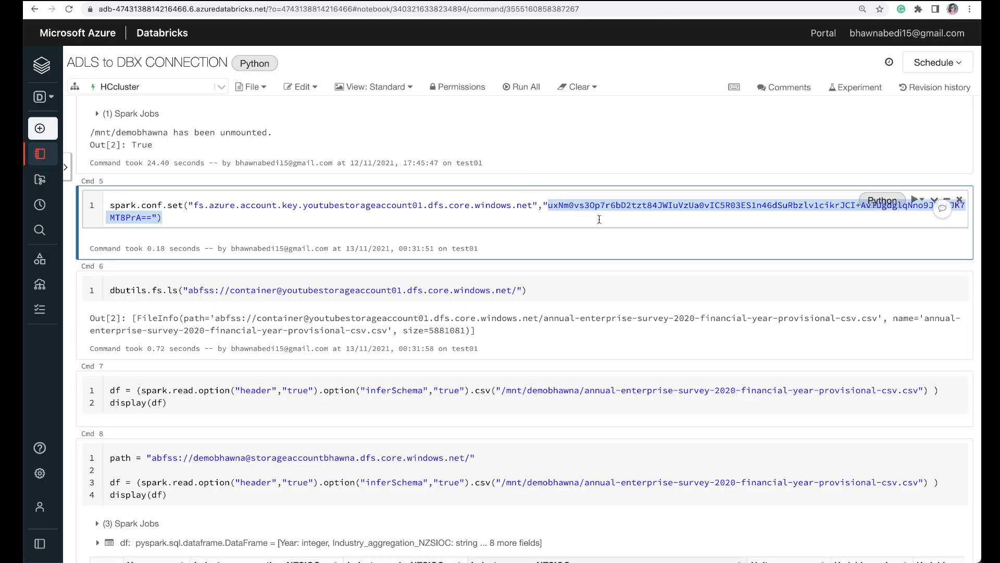
left_click_drag(288, 223, 154, 218)
key("BackSpace")
key("super+v")
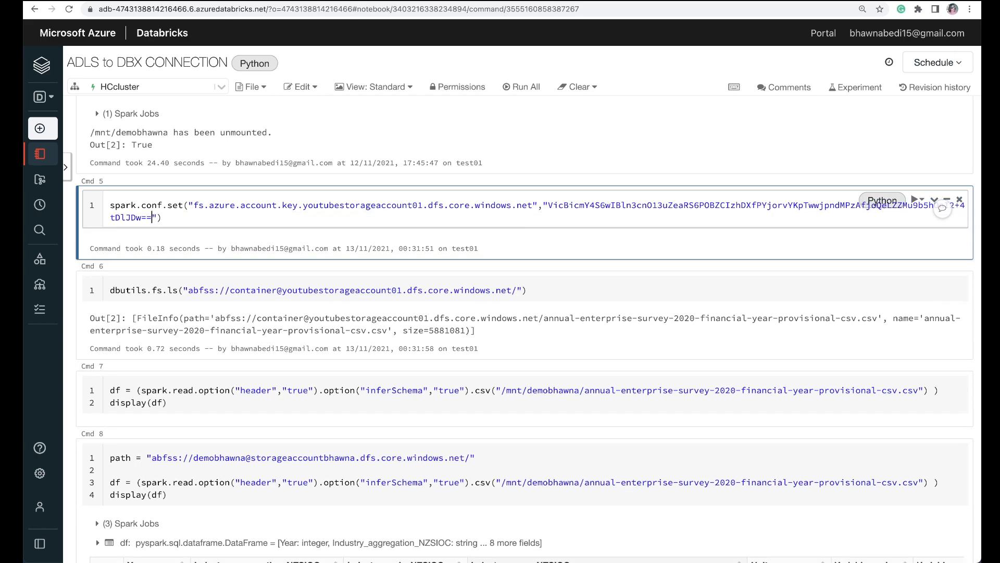
Step: Detach the notebook from HCcluster and attach it to the test01 cluster, accepting the clearing of the notebook state
left_click(195, 87)
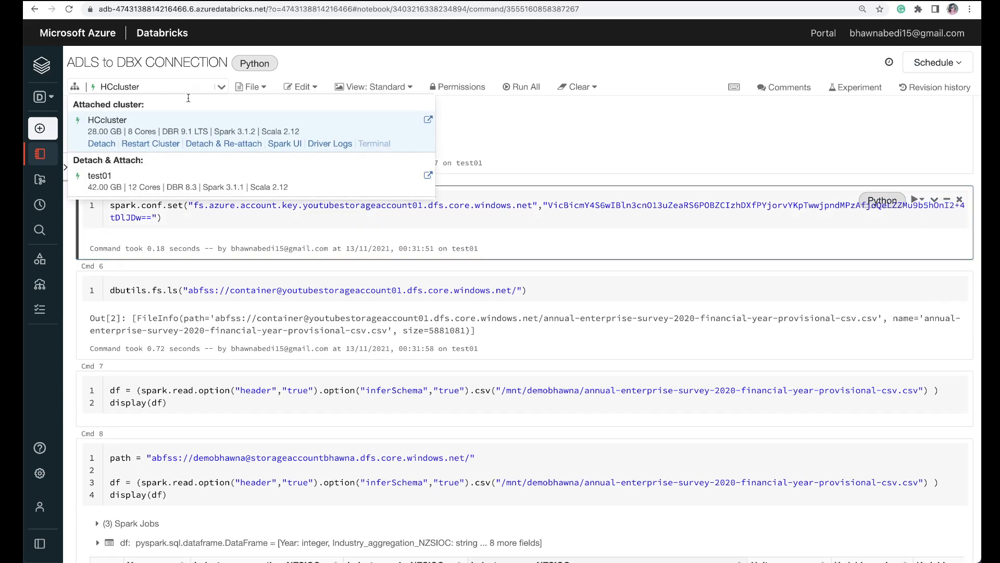
left_click(148, 175)
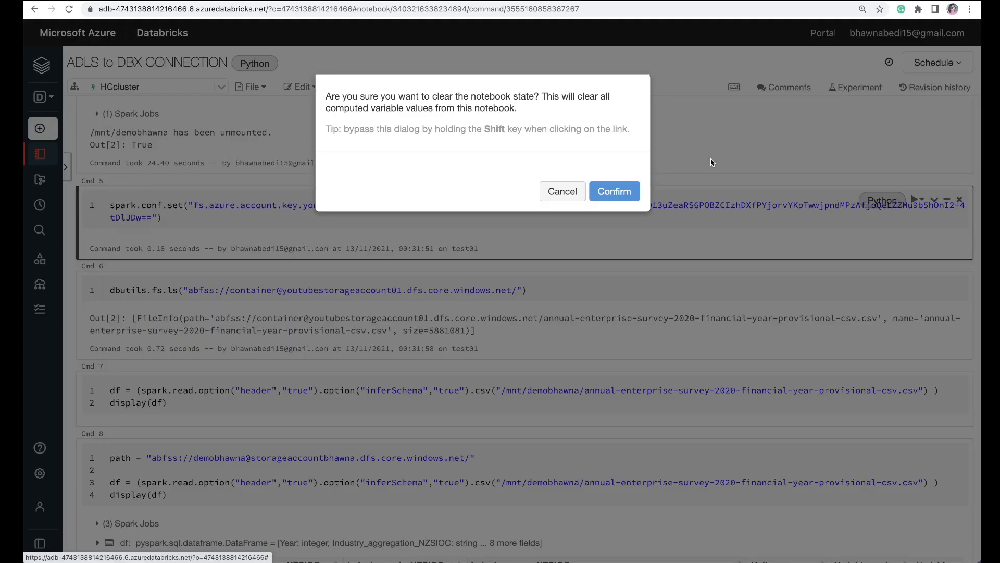
left_click(615, 191)
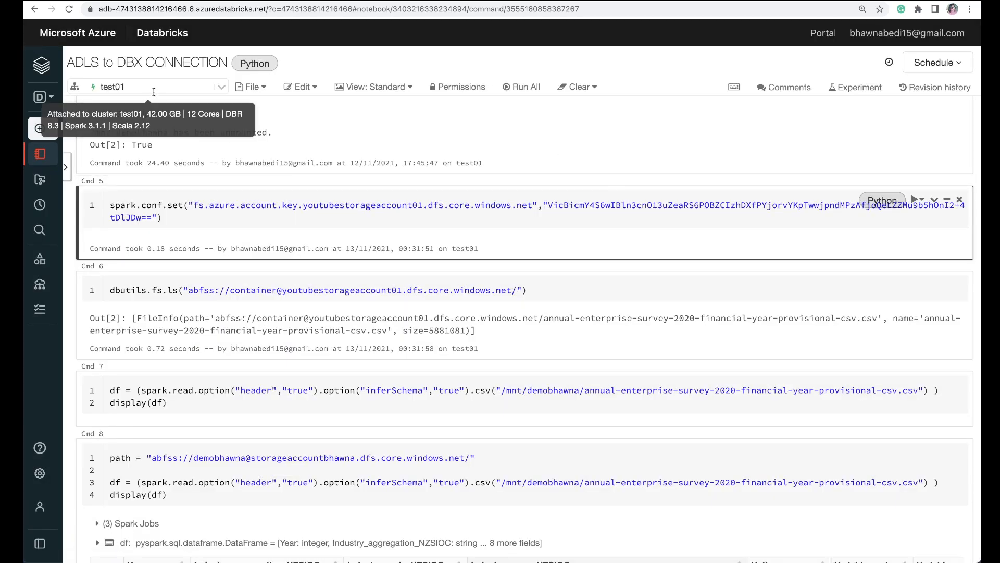
Step: Run the spark.conf.set cell and the dbutils.fs.ls cell for the container, and highlight the storage account name in the abfss path
left_click(201, 219)
key("shift+Return")
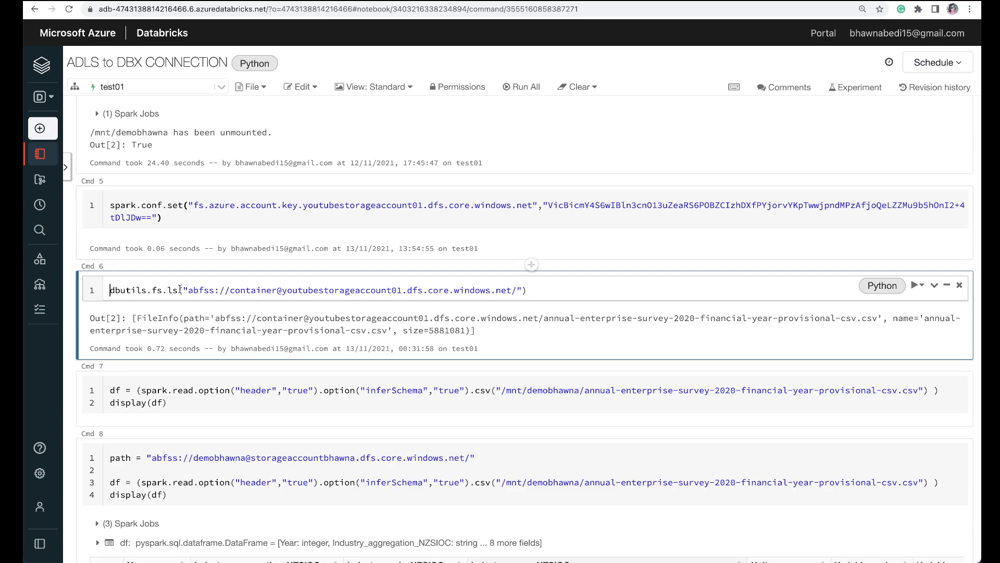
left_click(921, 285)
left_click(922, 307)
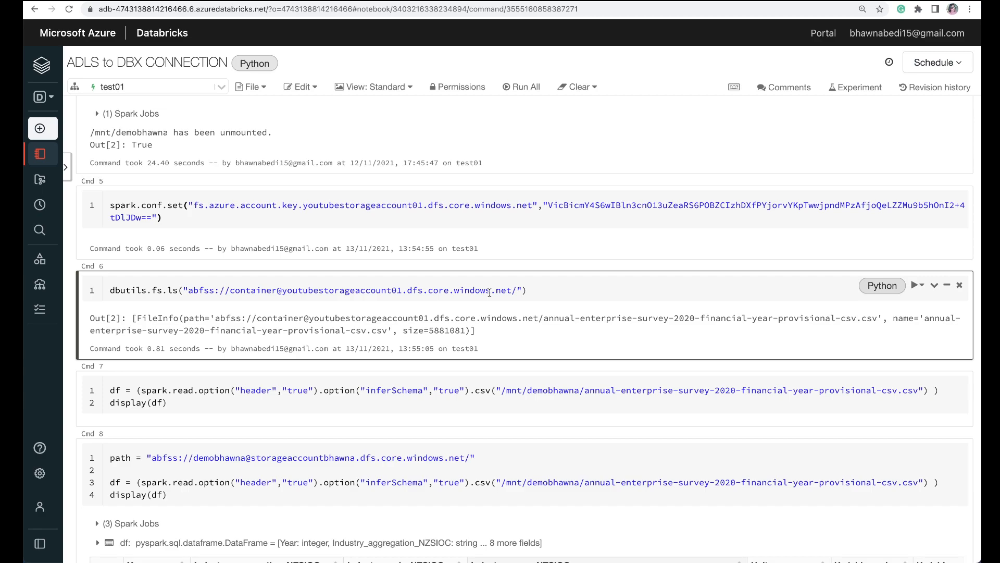
double_click(243, 286)
double_click(381, 292)
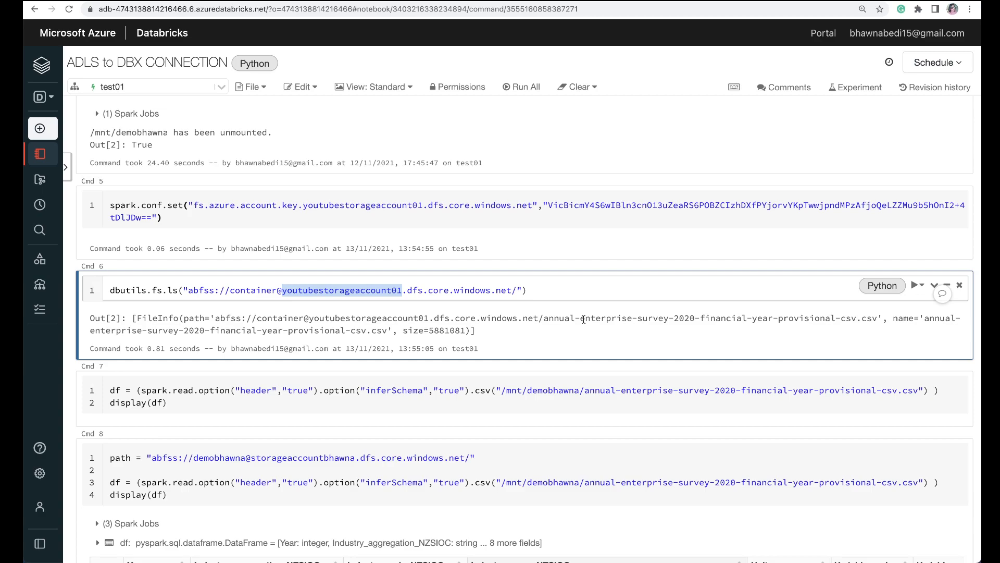
Step: Switch to the Numbers table and examine how the App registration, Storage Account, Keyvault, Scope and Data bricks cells relate
mouse_move(588, 542)
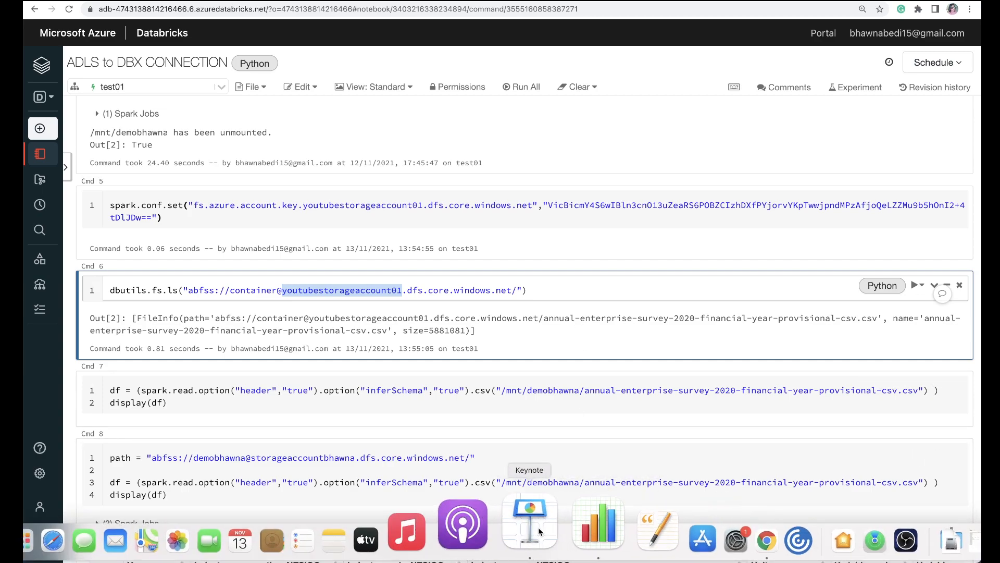
left_click(540, 532)
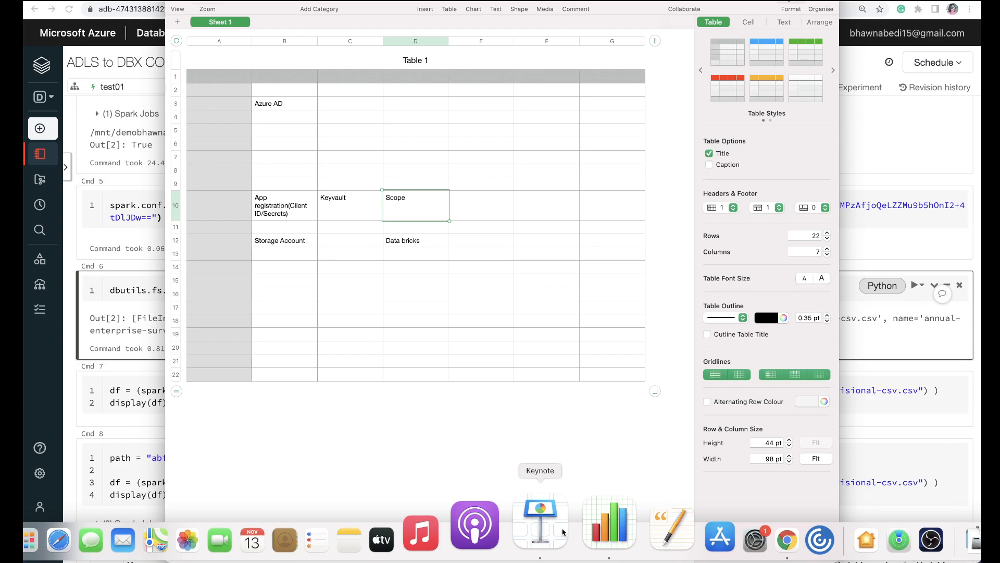
left_click(283, 219)
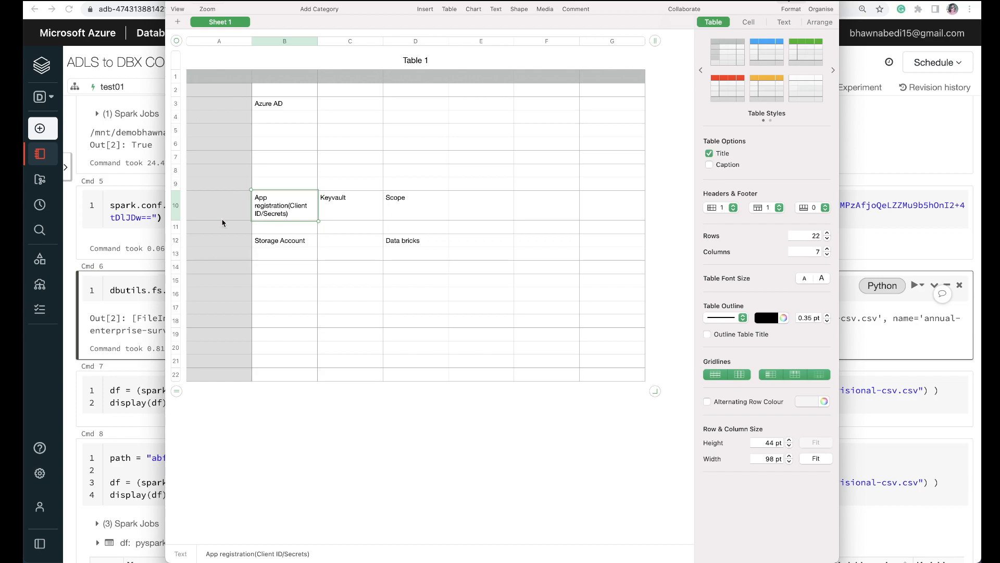
left_click(269, 246)
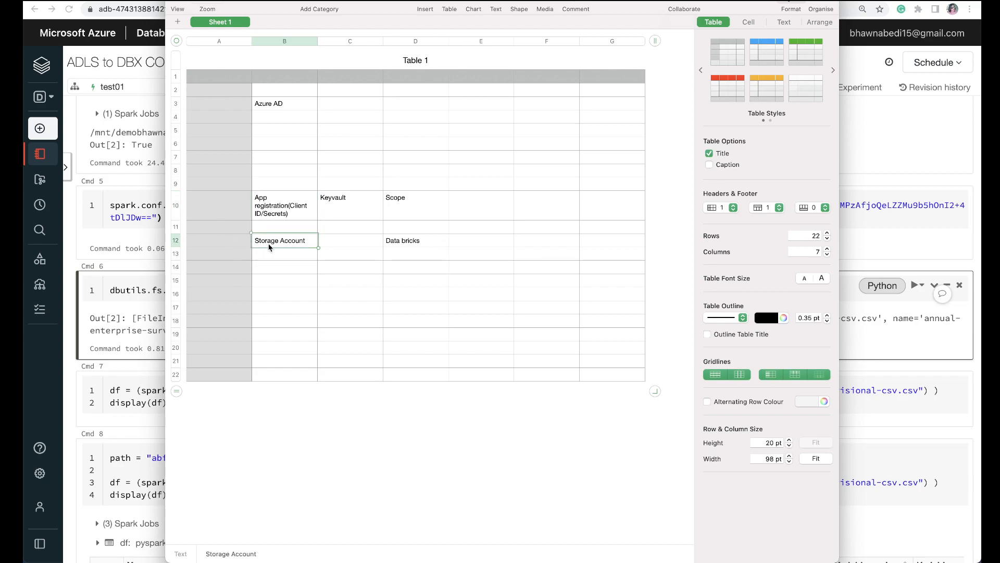
left_click(292, 202)
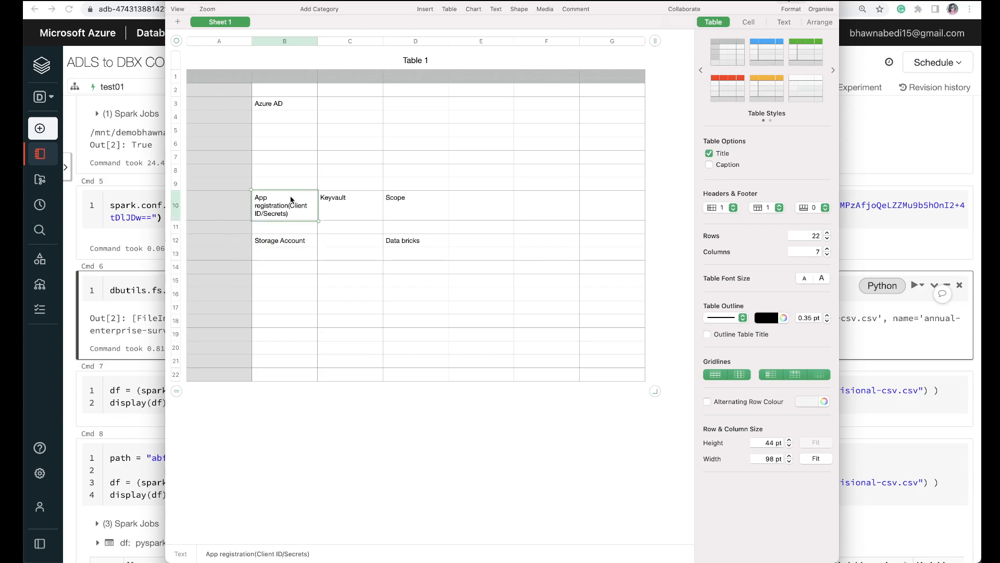
left_click(260, 244)
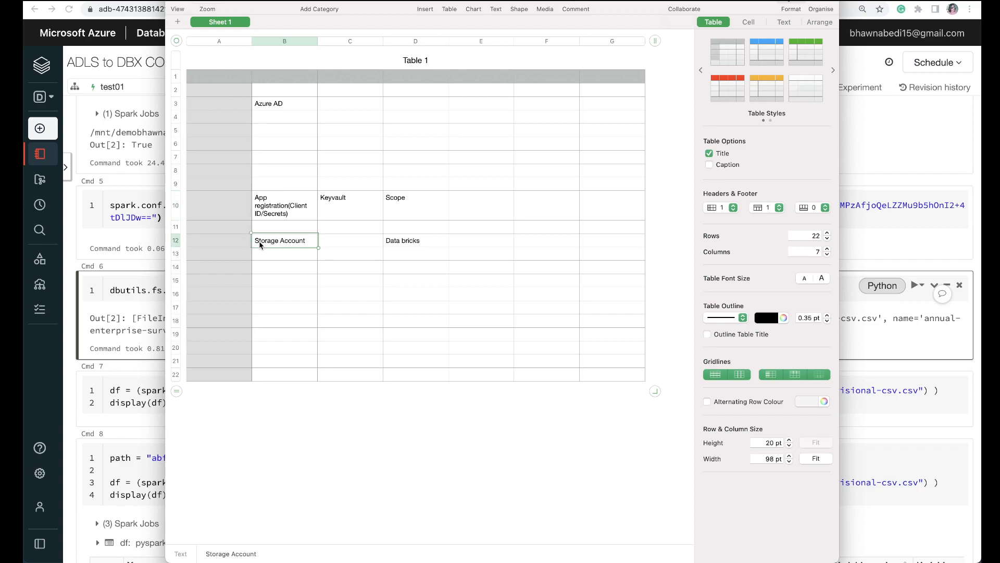
left_click(265, 210)
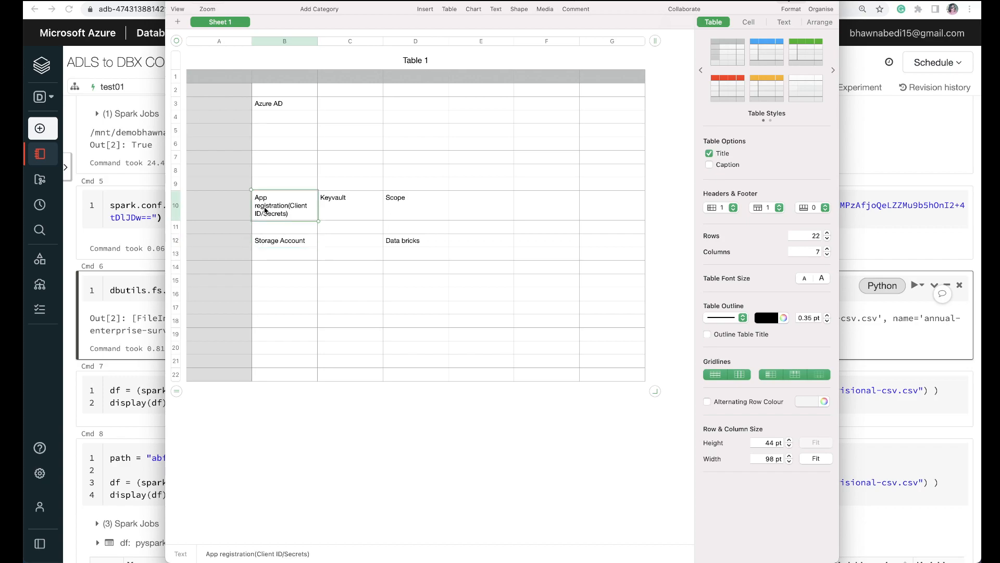
left_click(271, 245)
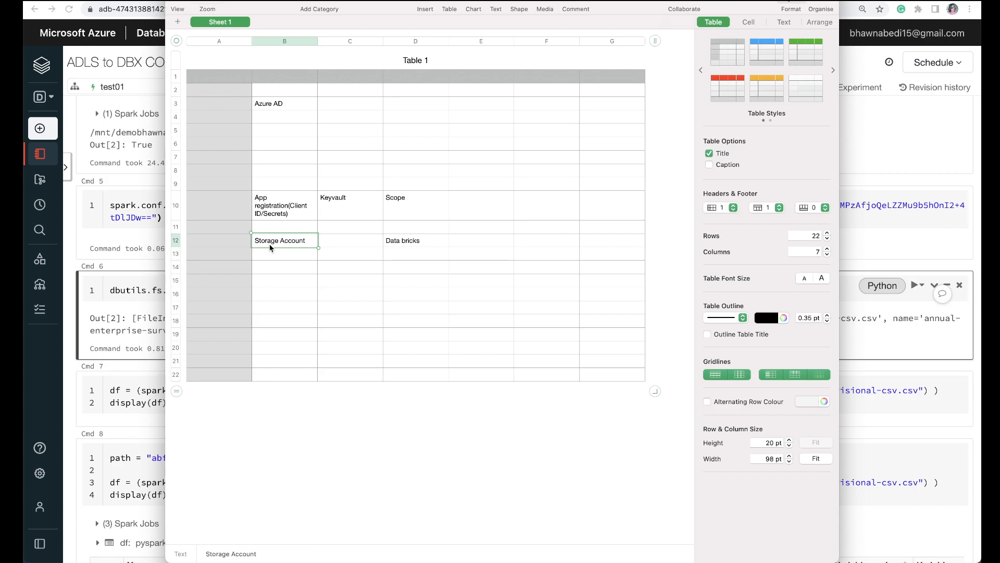
left_click(302, 208)
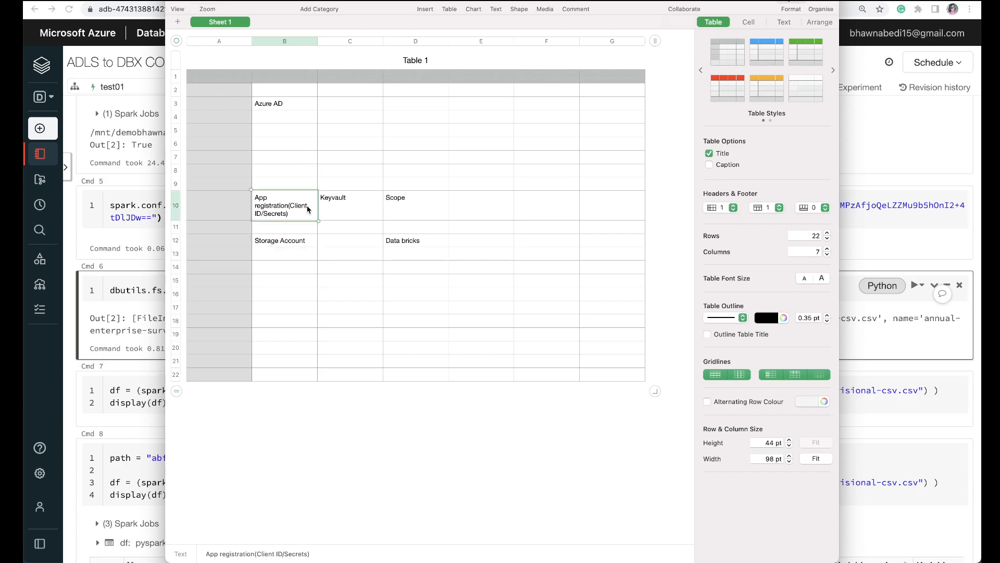
left_click(344, 212)
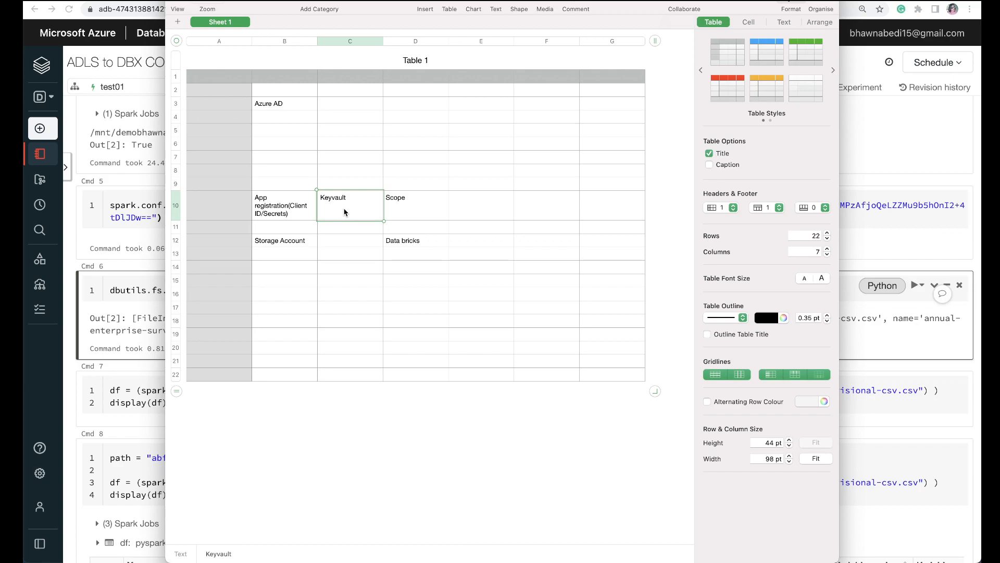
left_click(392, 244)
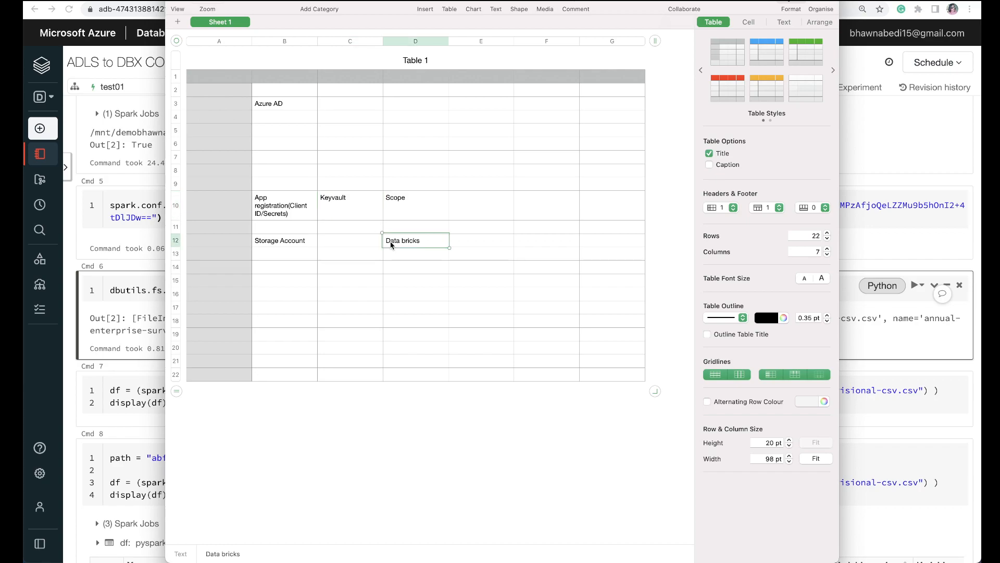
left_click(423, 212)
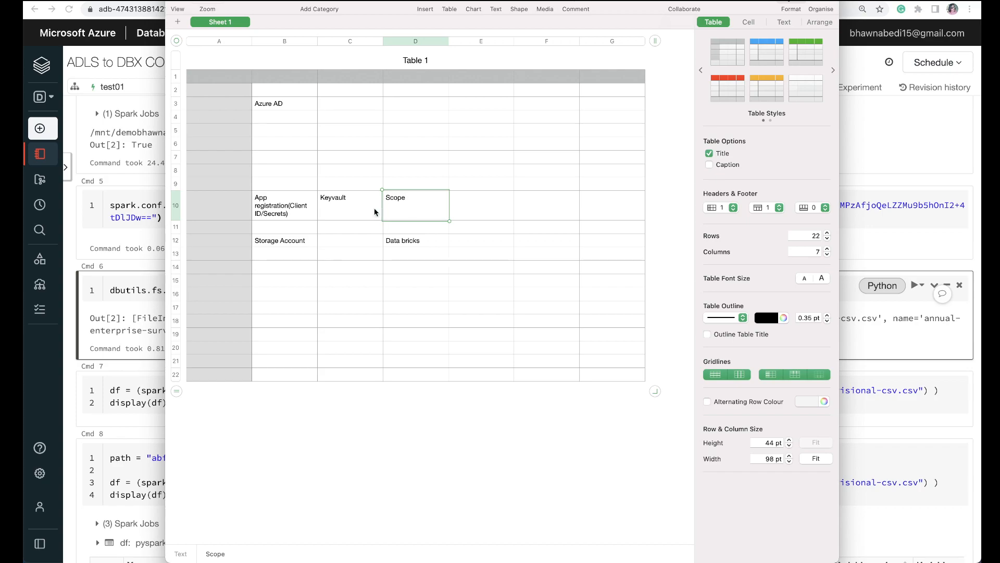
Step: Trace the path through the Keyvault, Scope and App registration cells, and compare it with the Storage Account and Data bricks cells
left_click(351, 207)
left_click(419, 209)
left_click(274, 204)
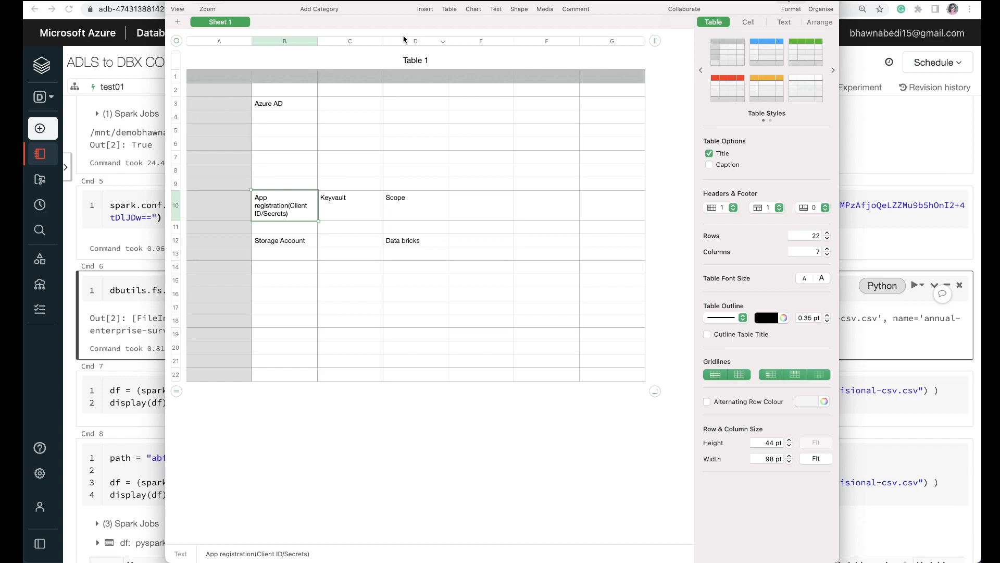
left_click(267, 244)
left_click(430, 239)
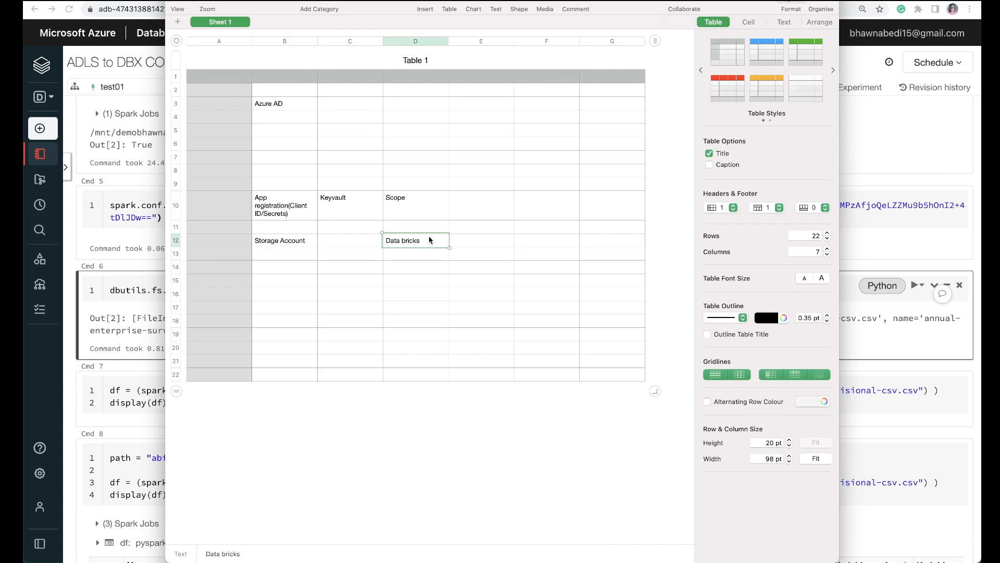
left_click(284, 240)
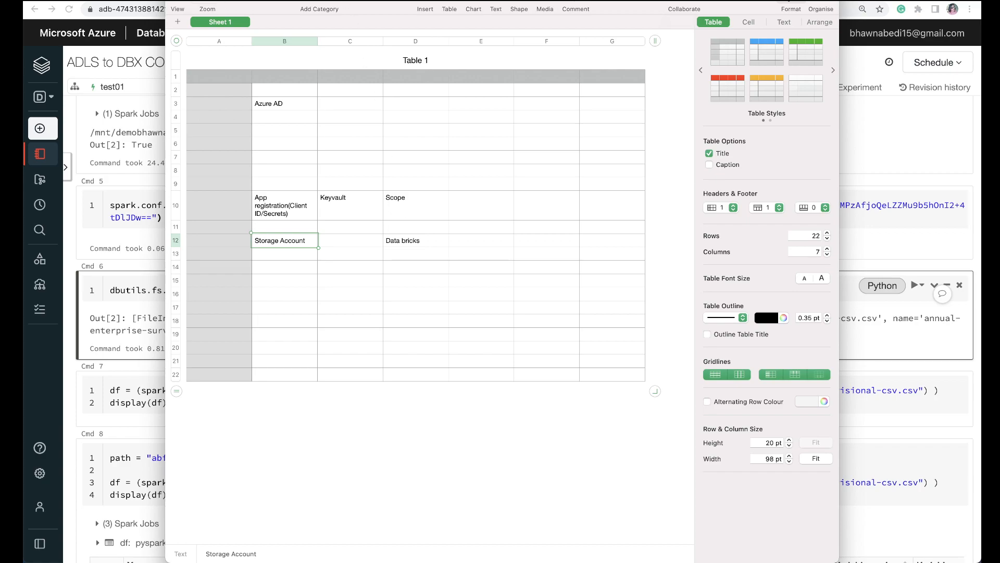
Step: Switch to the Azure portal and register a new single-tenant application named app-registration
left_click(188, 0)
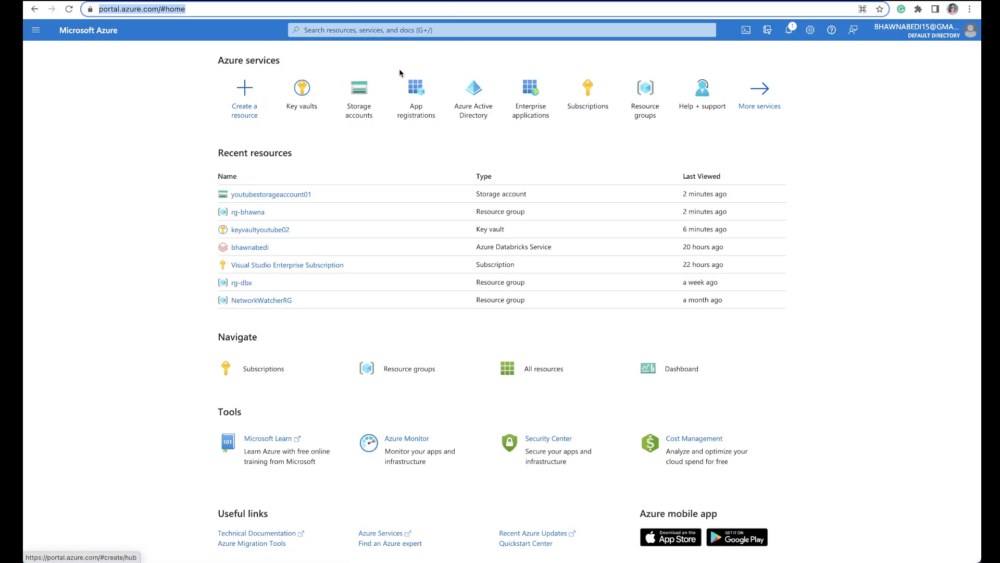
left_click(404, 94)
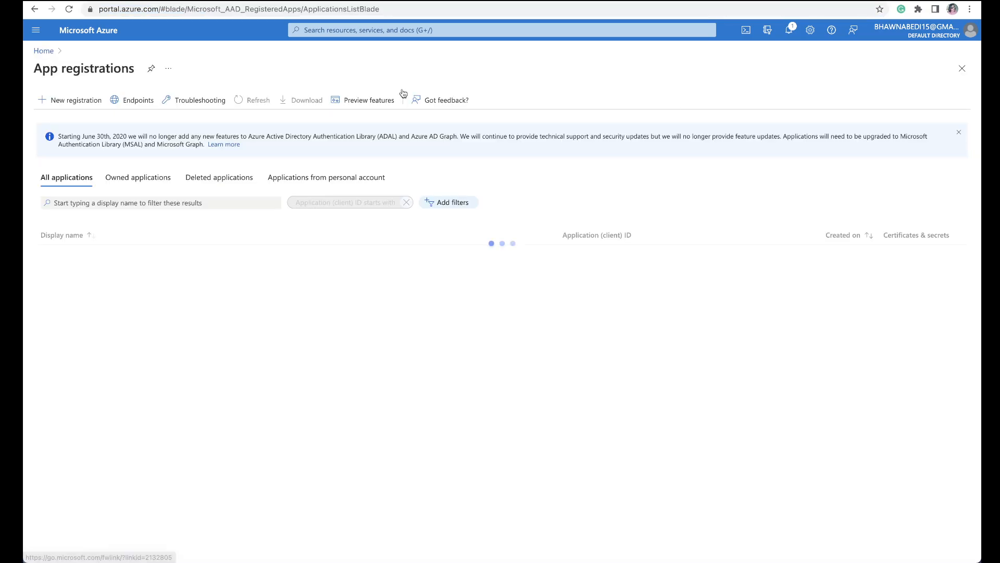
left_click(75, 104)
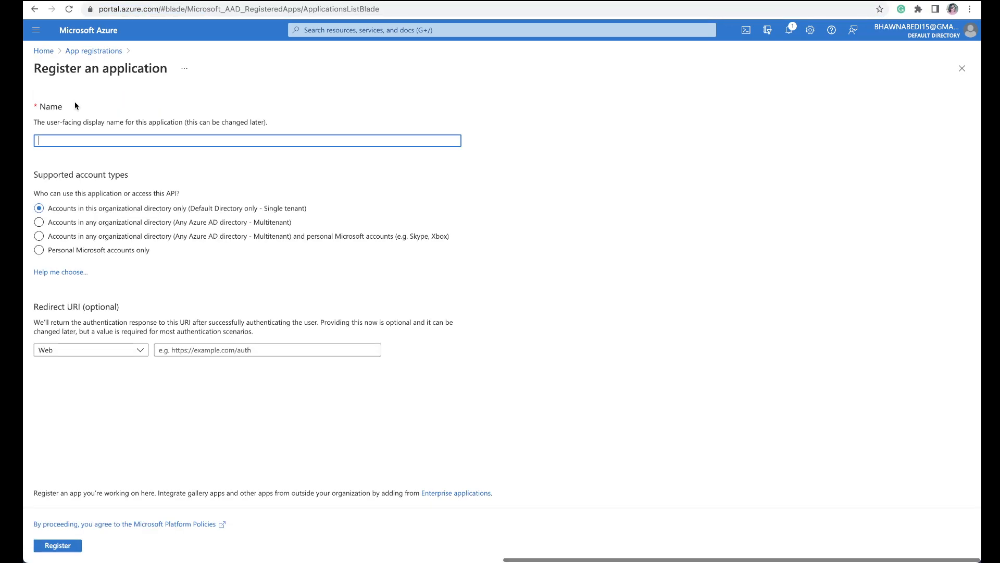
type("app")
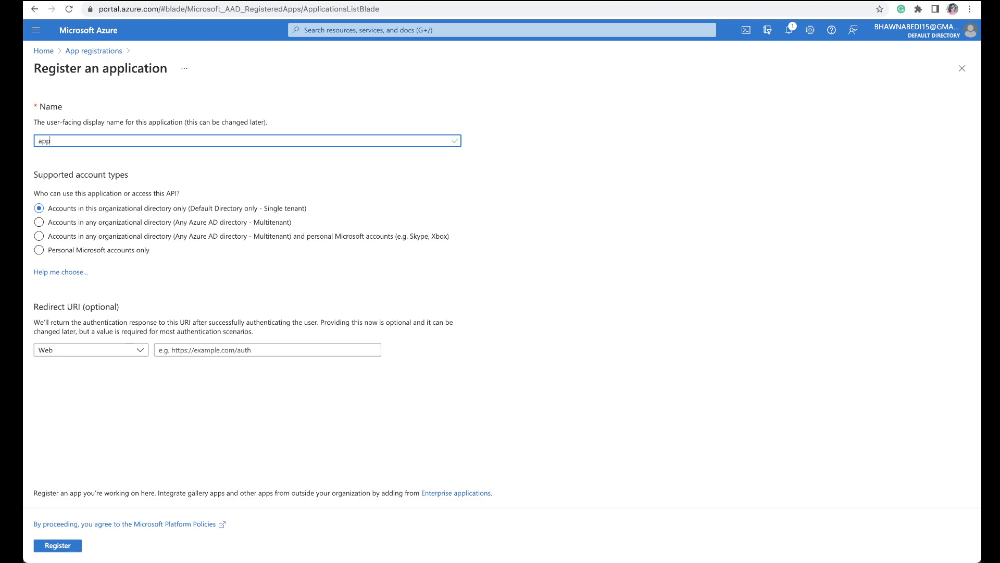
type("-registration")
left_click(61, 550)
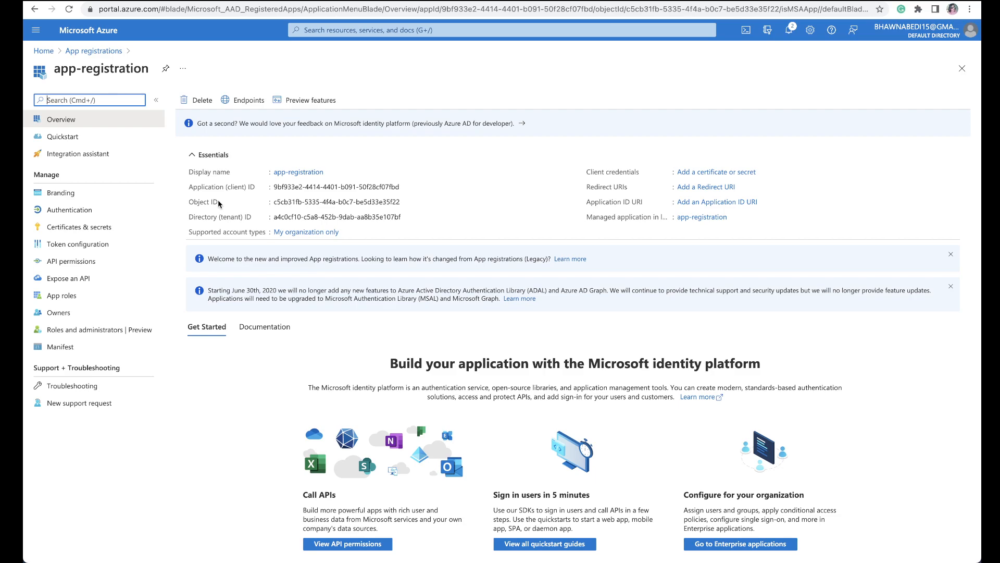
Step: Add a client secret to app-registration with the description client-secret and the recommended 6-month expiry
left_click(66, 232)
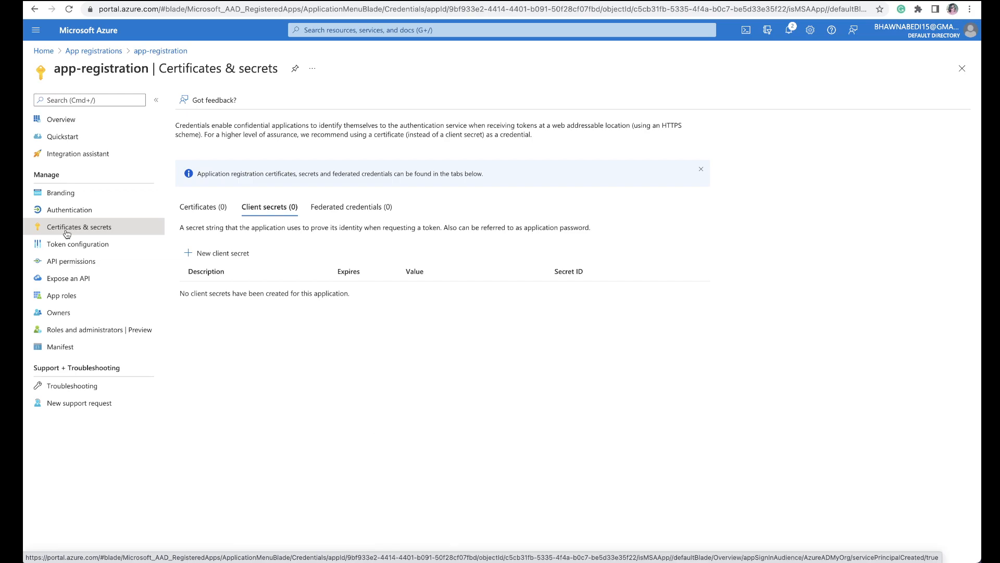
left_click(198, 254)
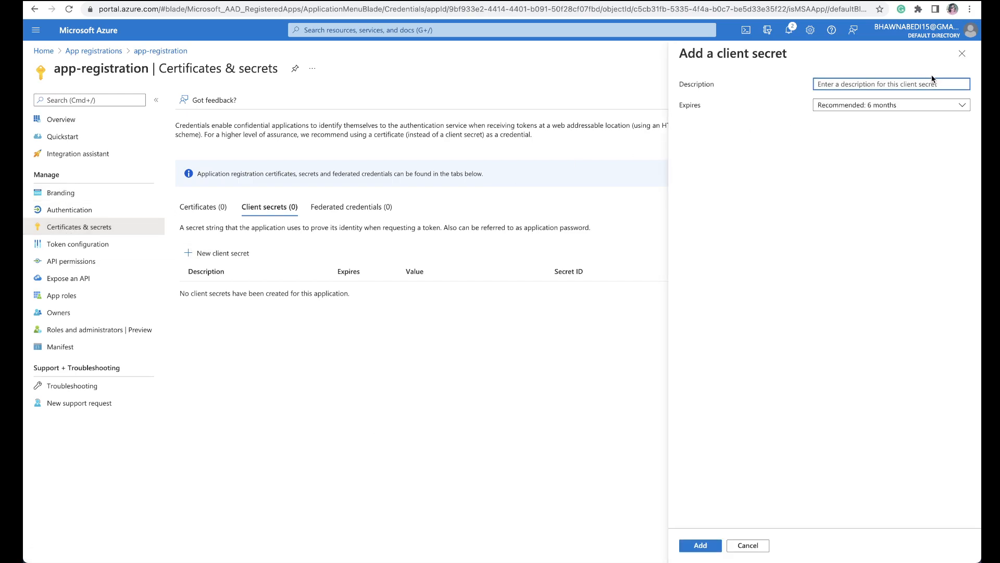
type("client-scret")
key("BackSpace")
key("BackSpace")
type("et")
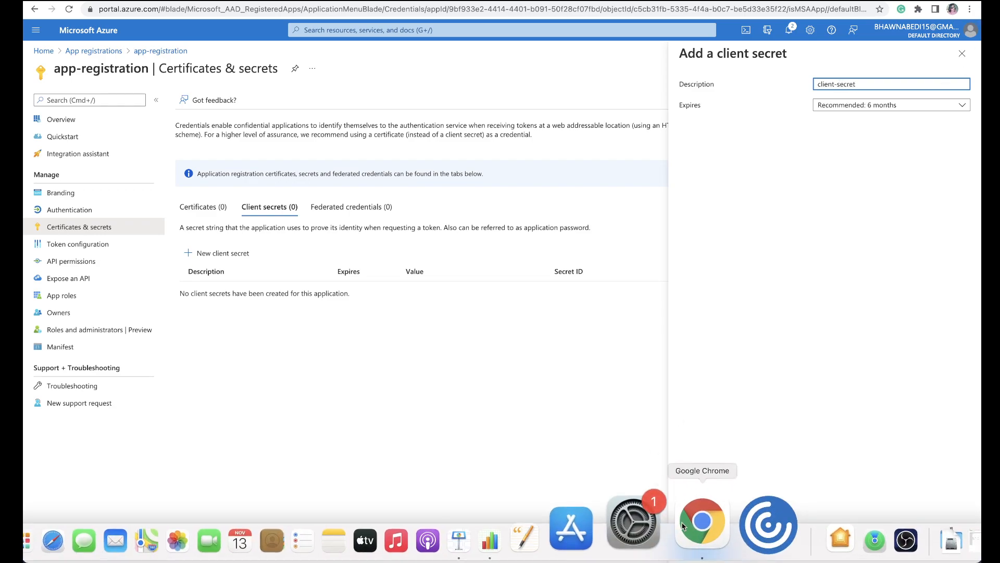
left_click(690, 544)
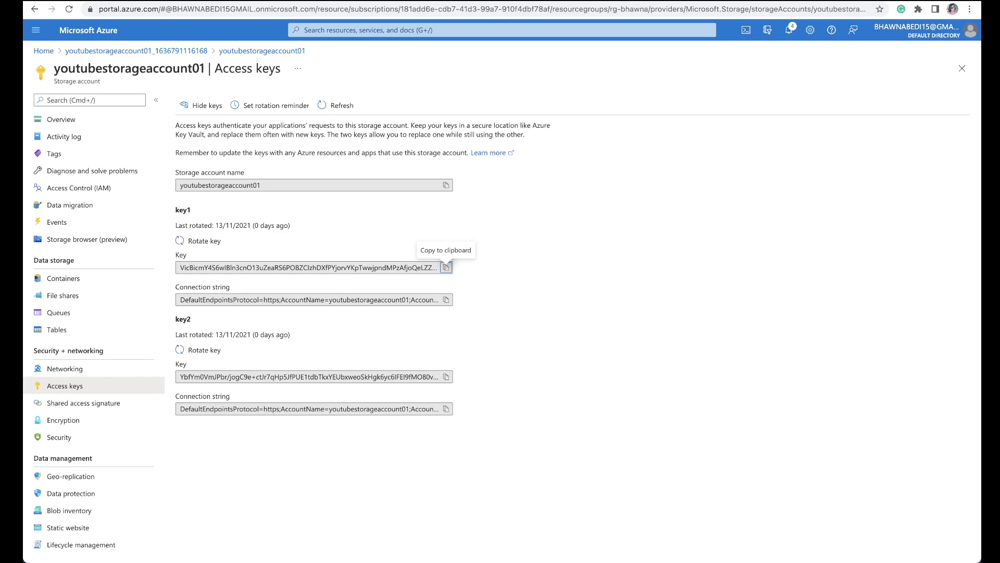
Step: Begin a role assignment in youtubestorageaccount01's access control and choose the Storage Blob Data Contributor role
left_click(68, 189)
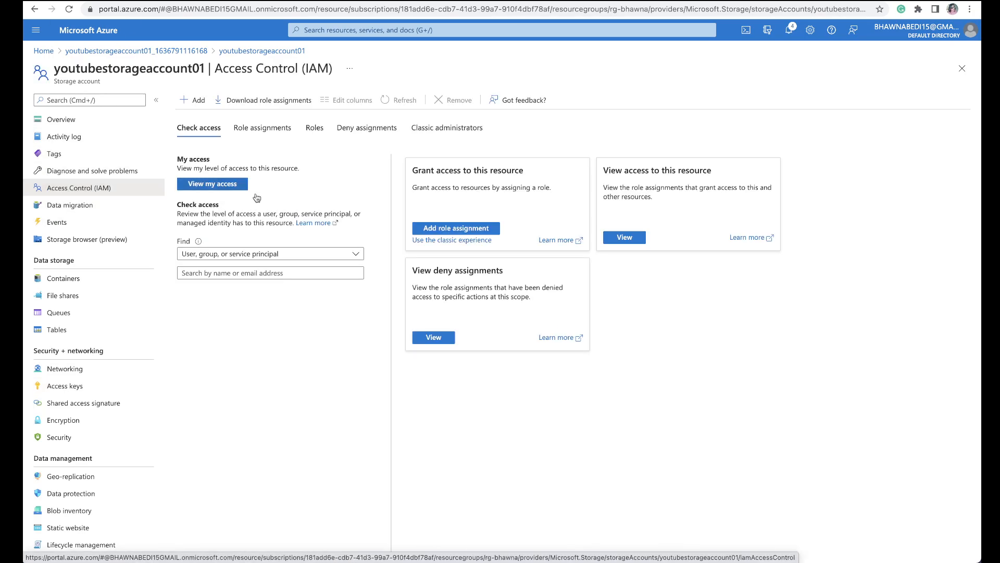
left_click(453, 229)
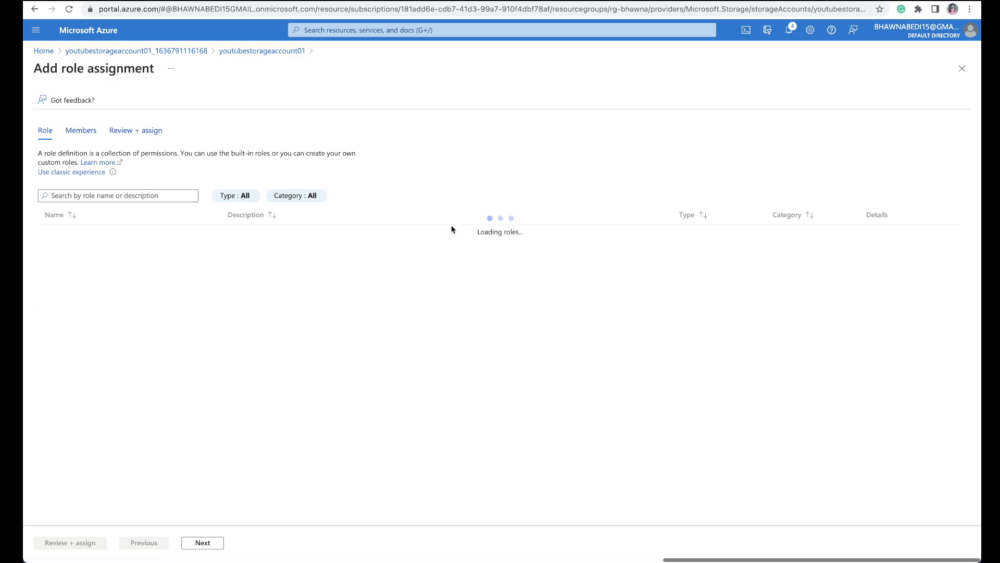
left_click(92, 197)
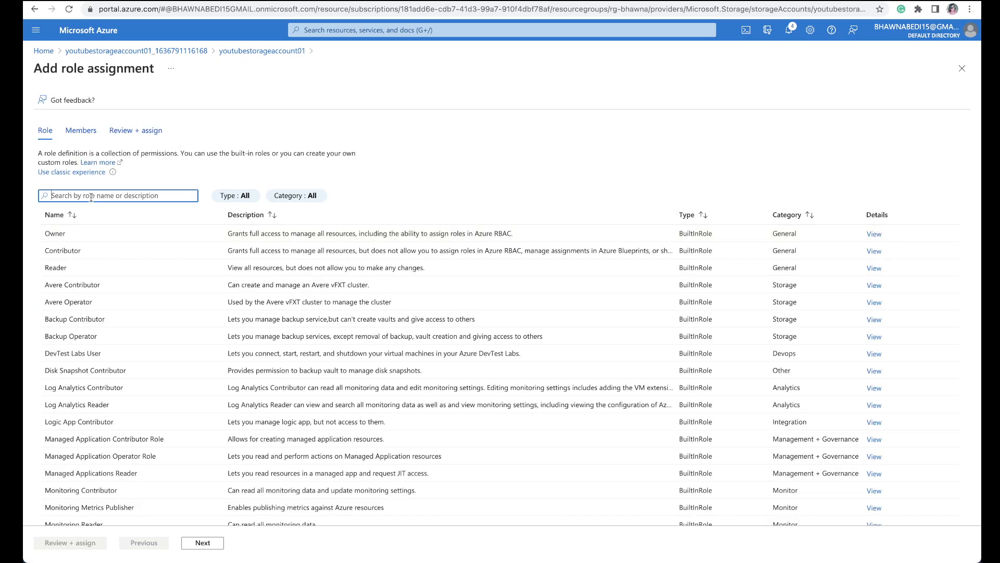
type("blob data")
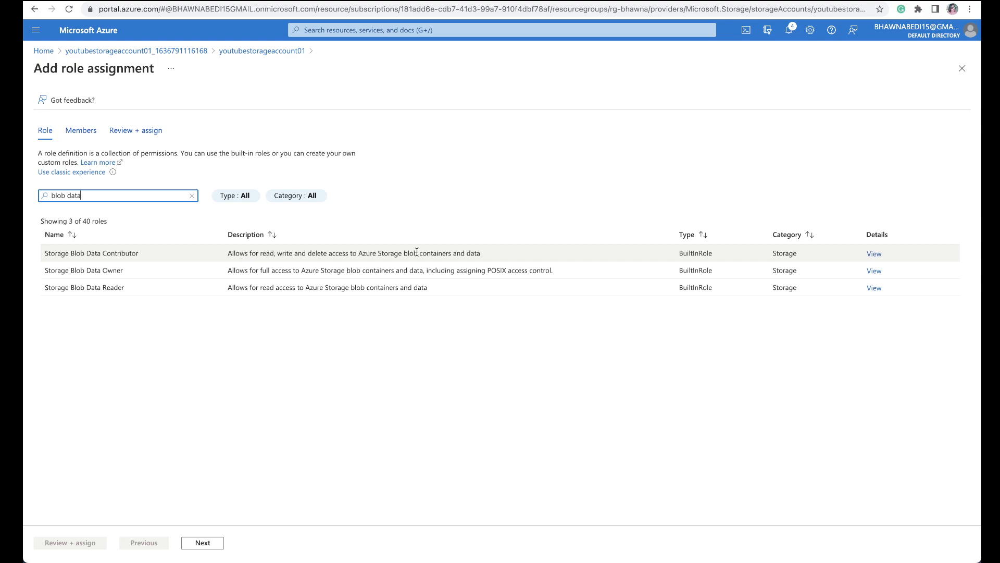
left_click(355, 252)
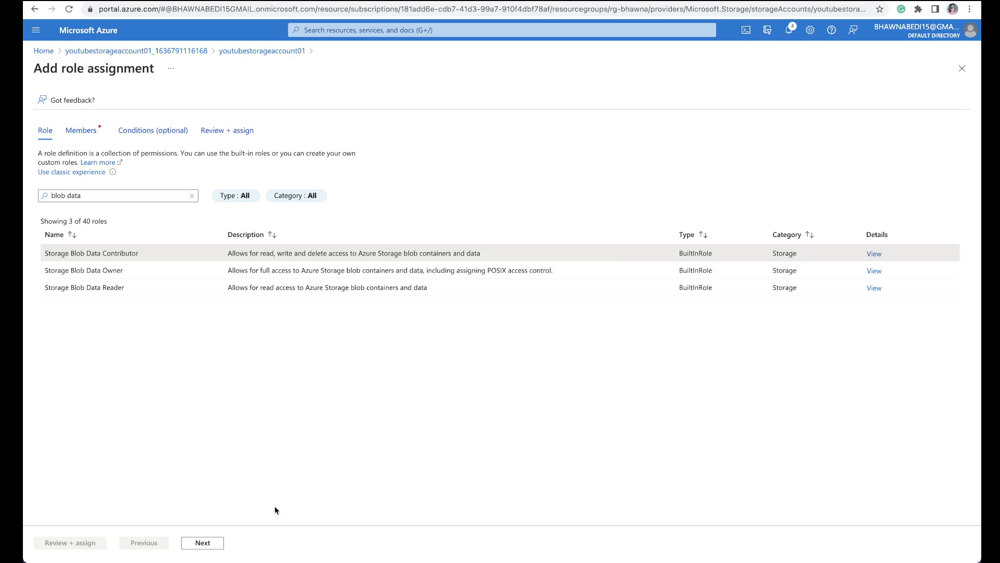
left_click(218, 542)
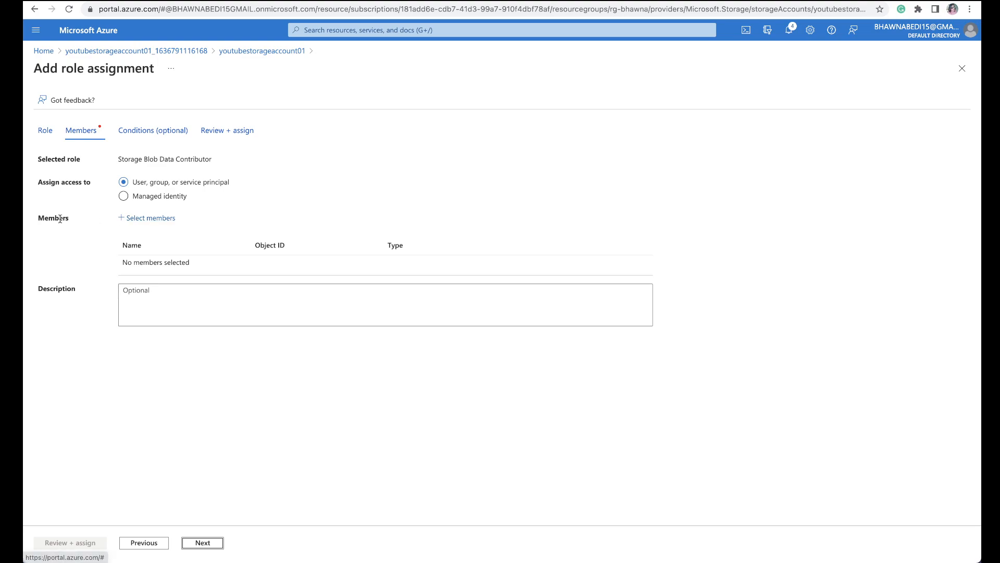
Step: Add app-registration as the role's member, leave the conditions empty, and assign the role
left_click(163, 219)
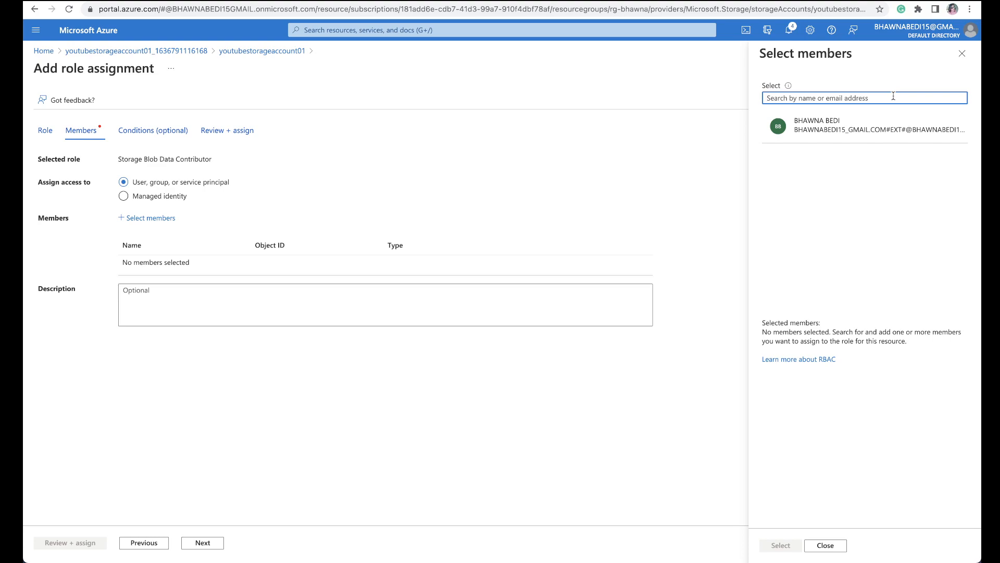
type("app-")
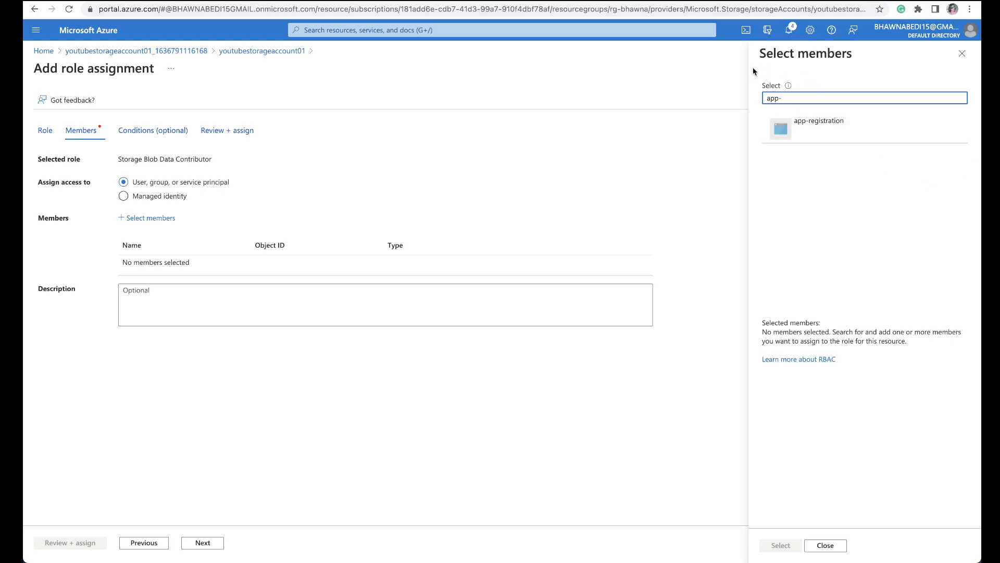
left_click(812, 139)
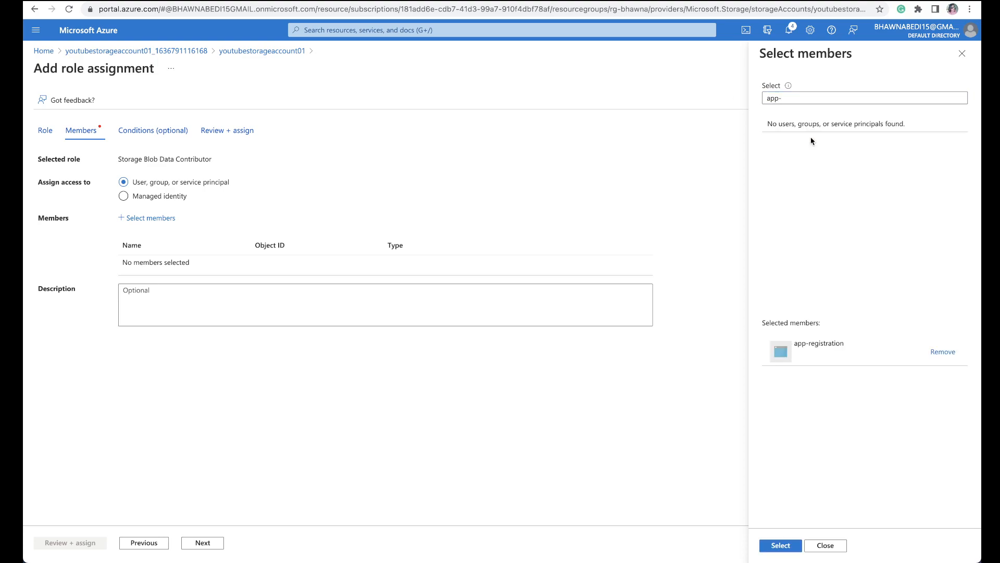
left_click(772, 546)
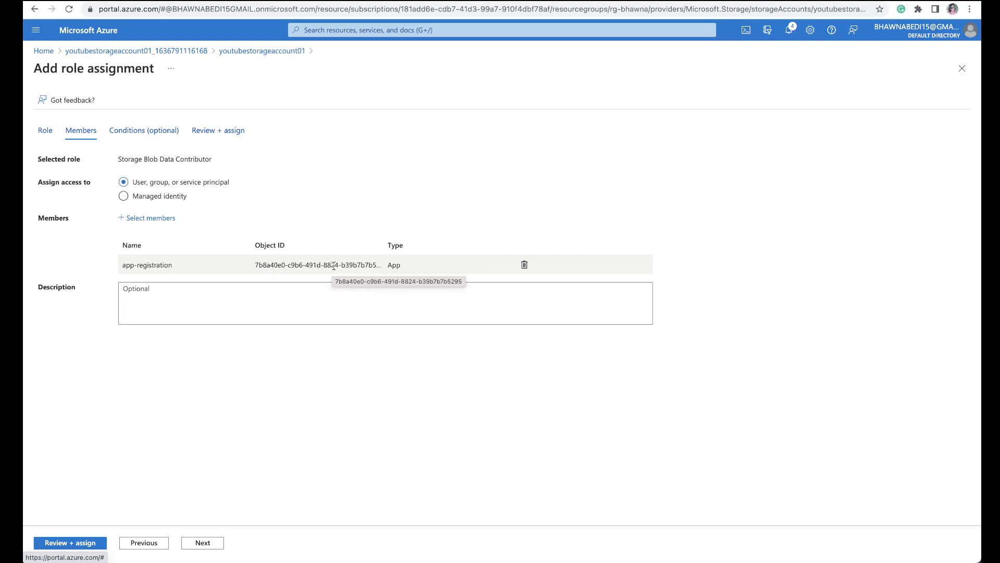
left_click(202, 542)
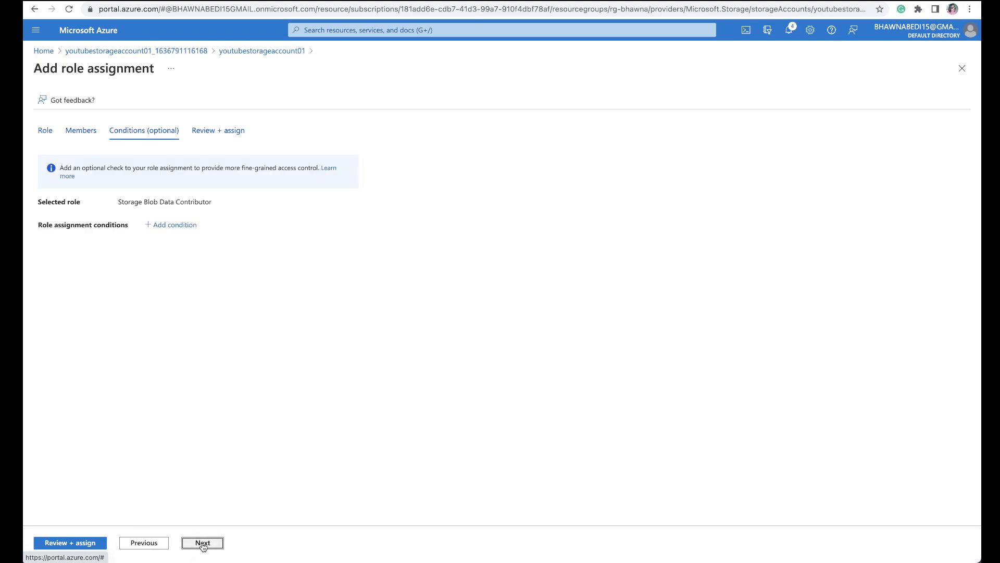
left_click(203, 543)
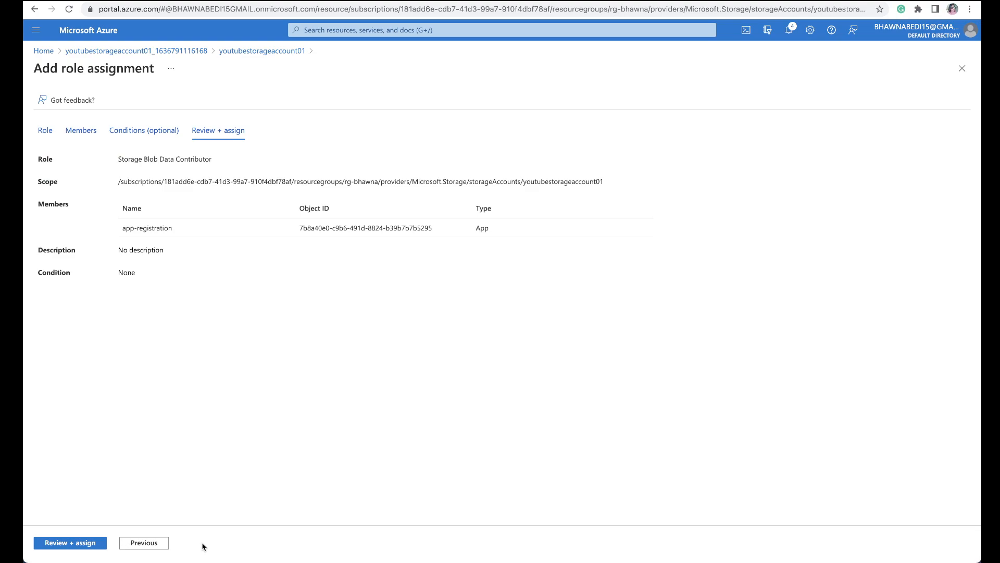
left_click(83, 543)
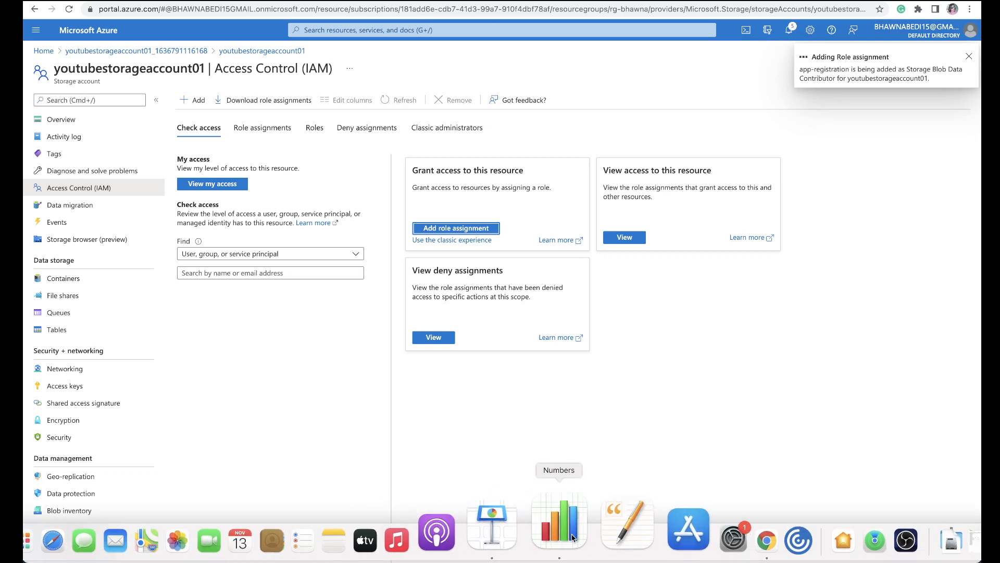
Step: Switch to the Numbers table and review the link between the App registration and Storage Account cells
left_click(572, 538)
left_click(275, 197)
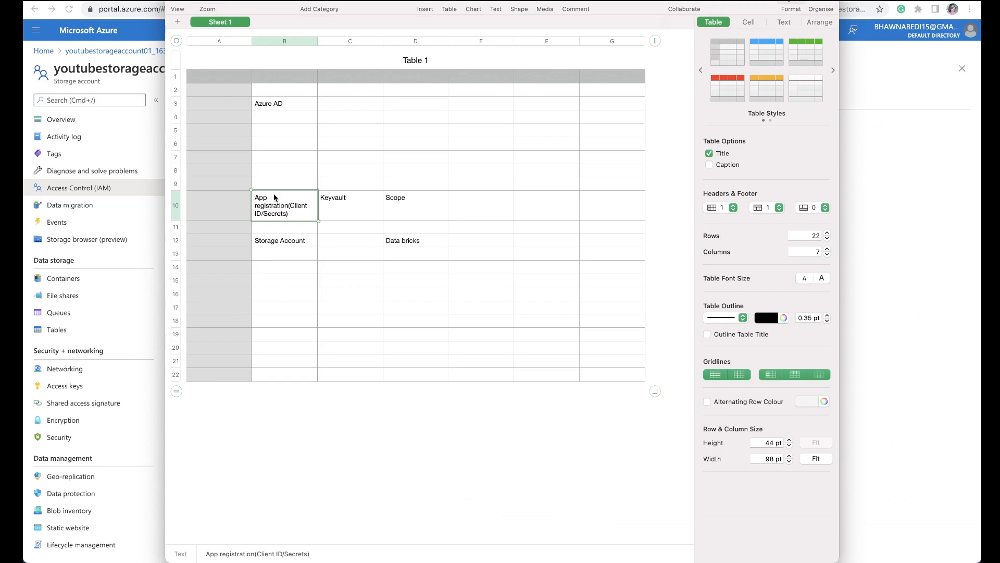
left_click(250, 244)
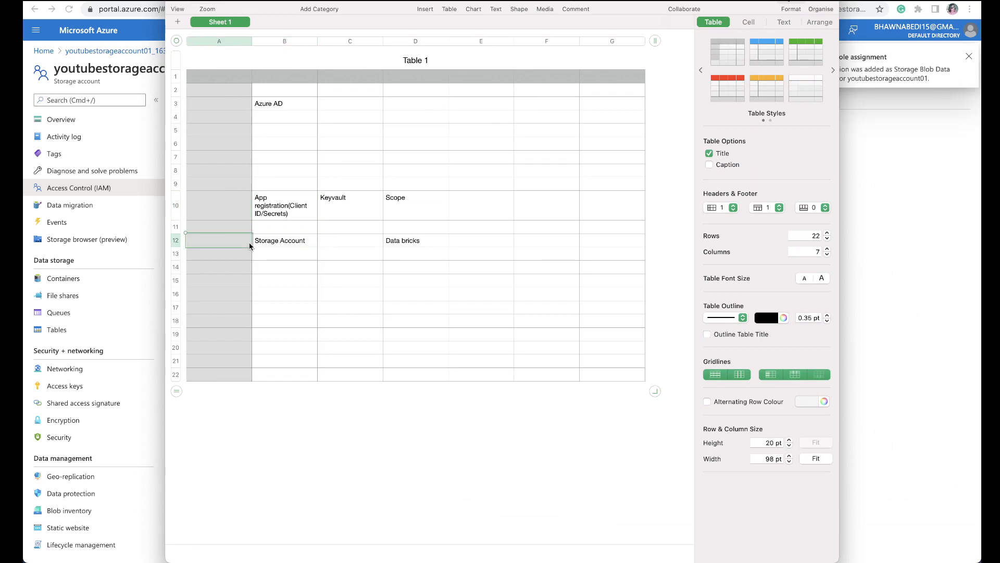
left_click(274, 244)
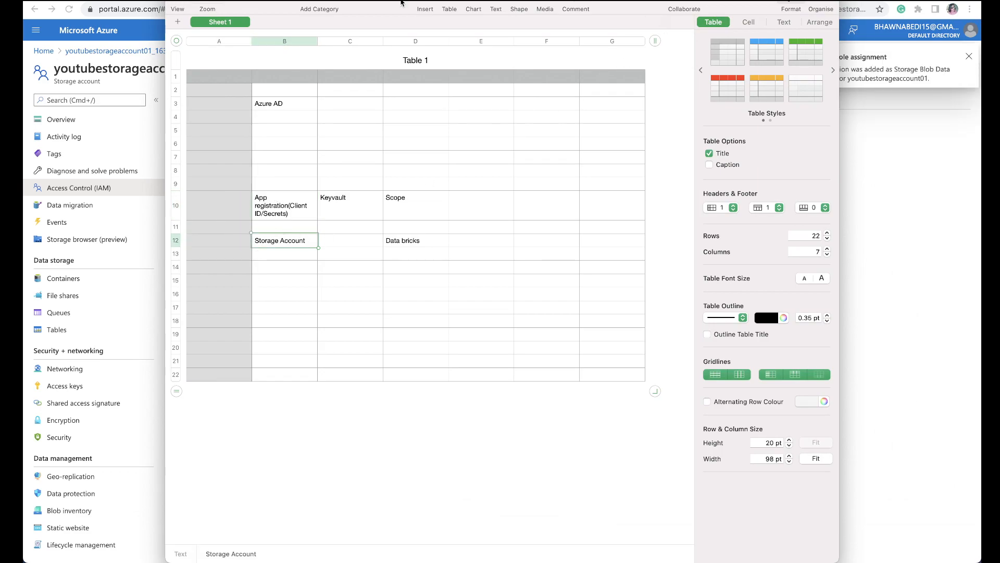
Step: Return to the Azure portal and check app-registration's role assignments on youtubestorageaccount01
left_click(186, 1)
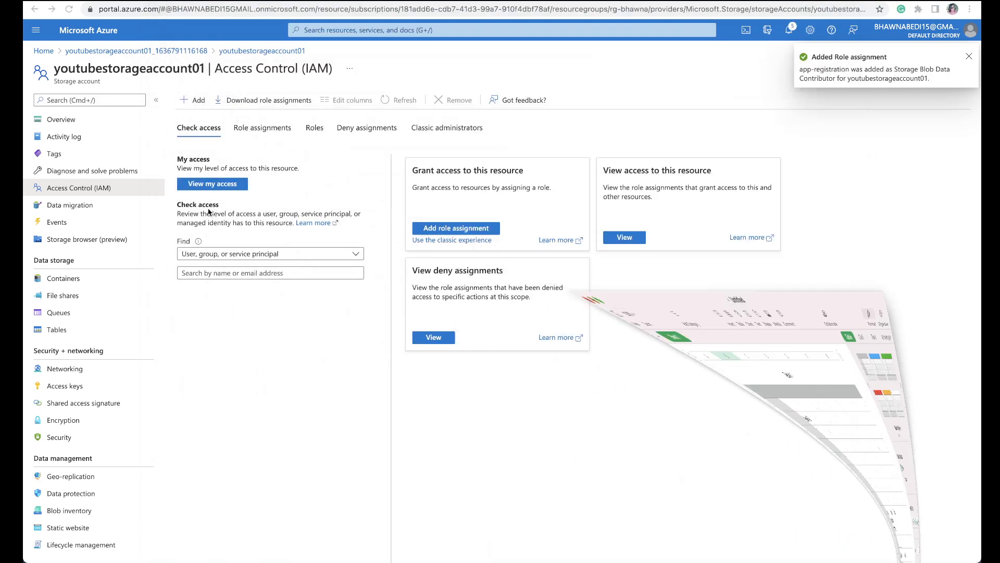
left_click(226, 275)
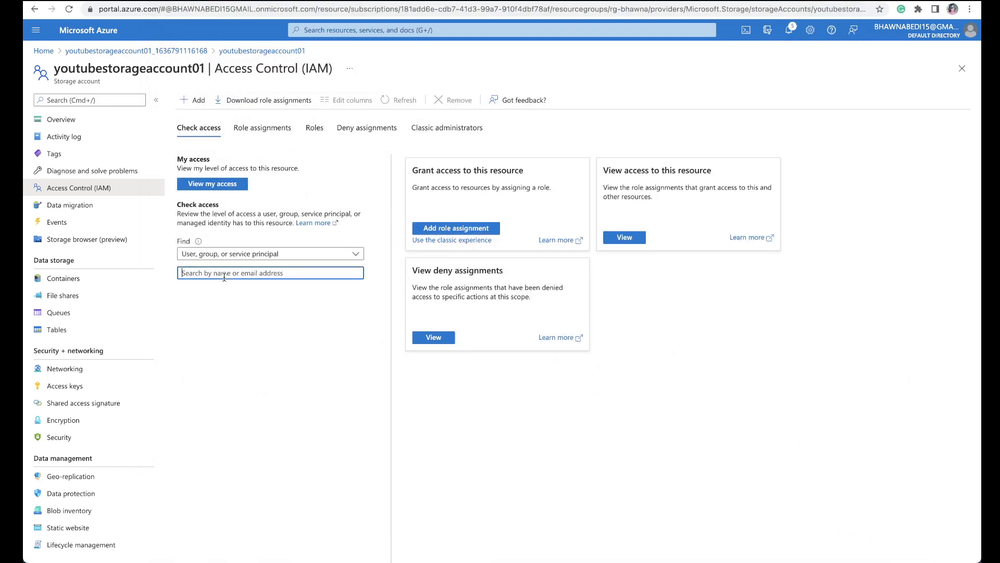
type("app")
left_click(228, 312)
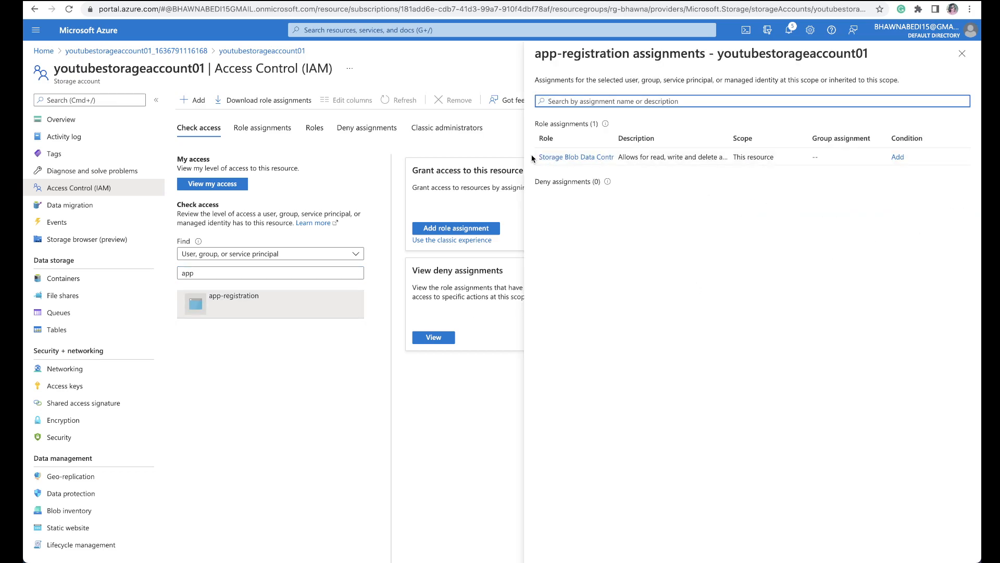
left_click(961, 52)
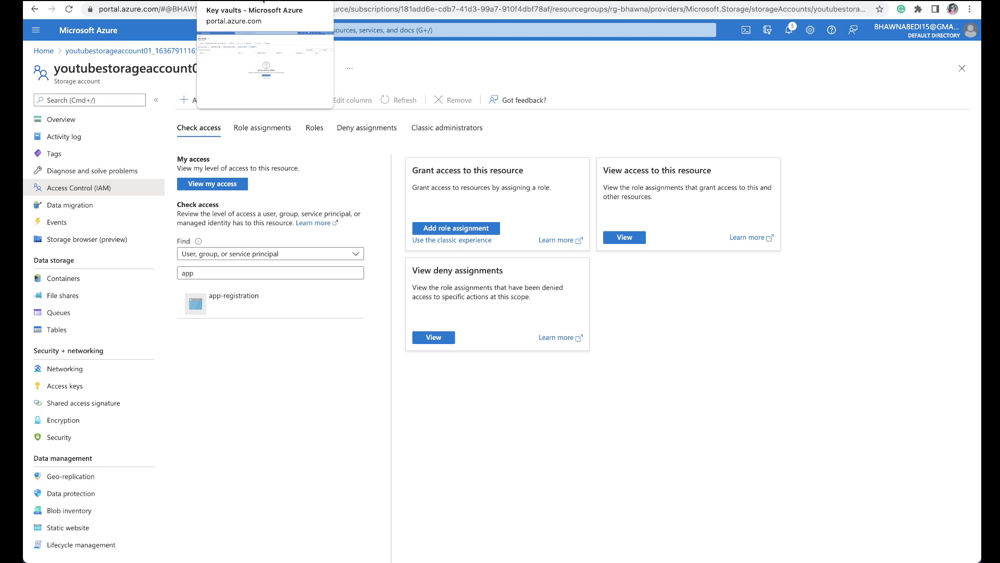
Step: Begin creating a key vault from the Key vaults page and assign it to the rg-bhawna resource group
left_click(263, 1)
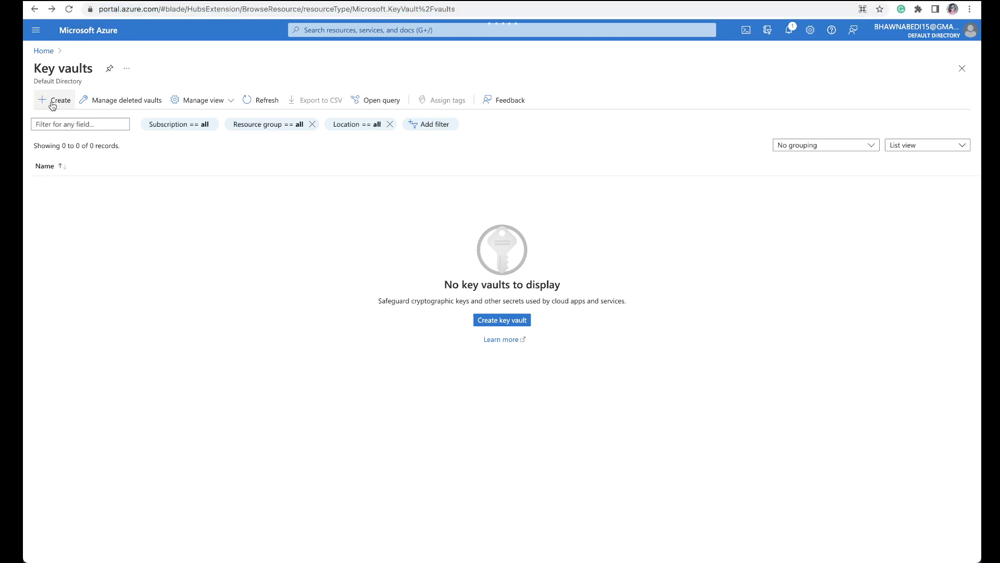
left_click(52, 104)
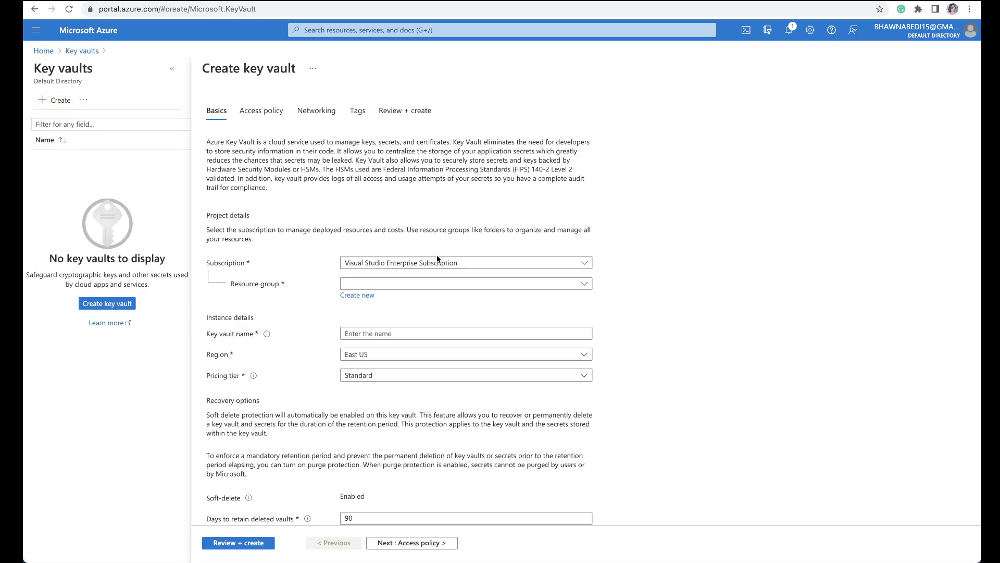
left_click(435, 284)
left_click(404, 356)
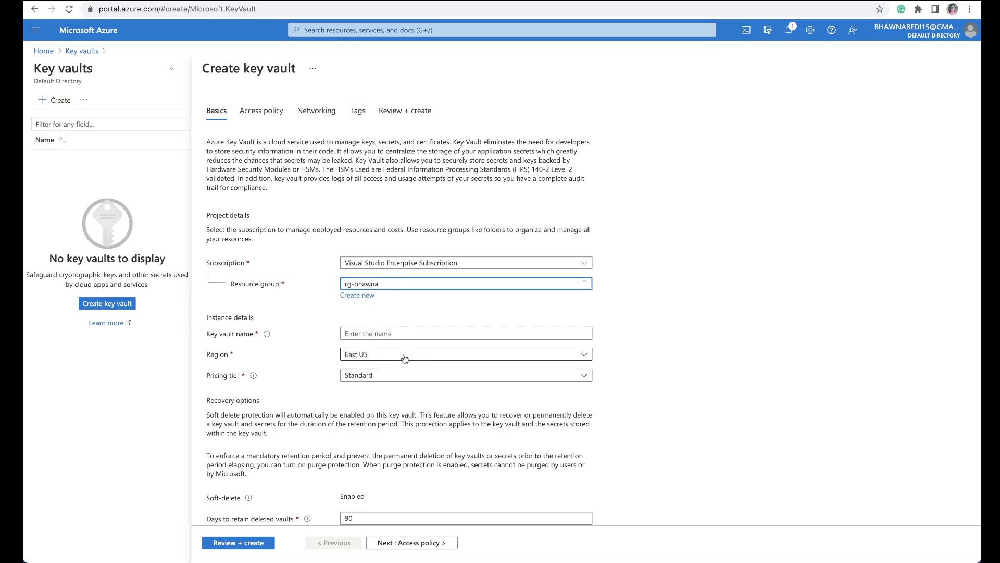
Step: Name the new key vault youtubekeyvault02
left_click(407, 332)
type("key")
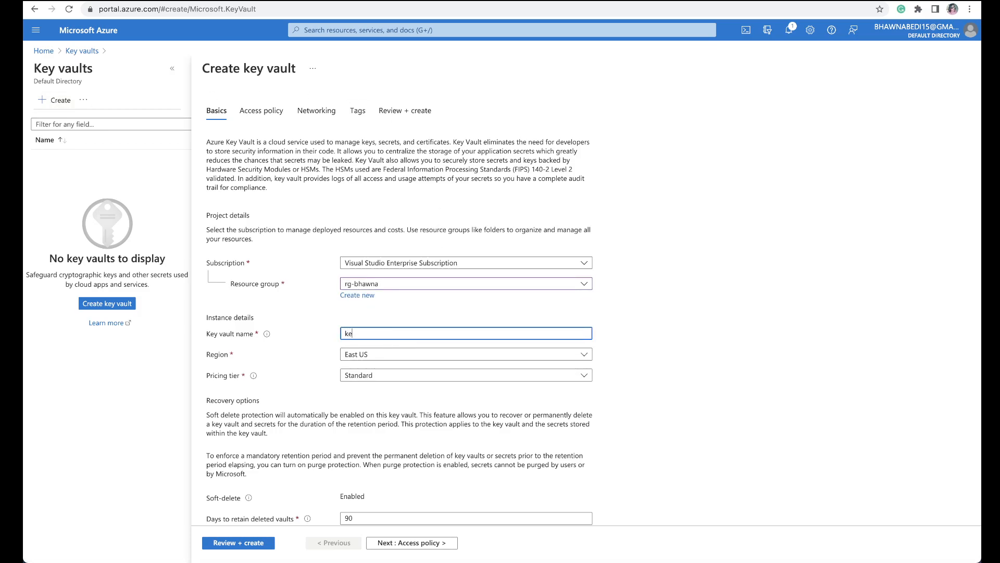
key("BackSpace")
key("BackSpace")
type("youtubekey")
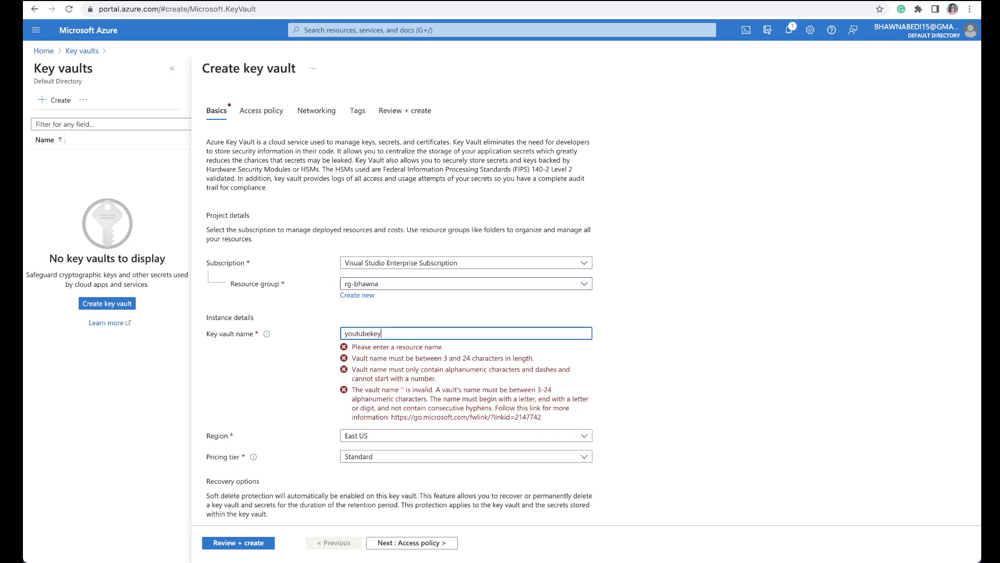
type("vault02")
Step: Set the key vault's region to West US 2 and continue to the access policy settings
left_click(433, 354)
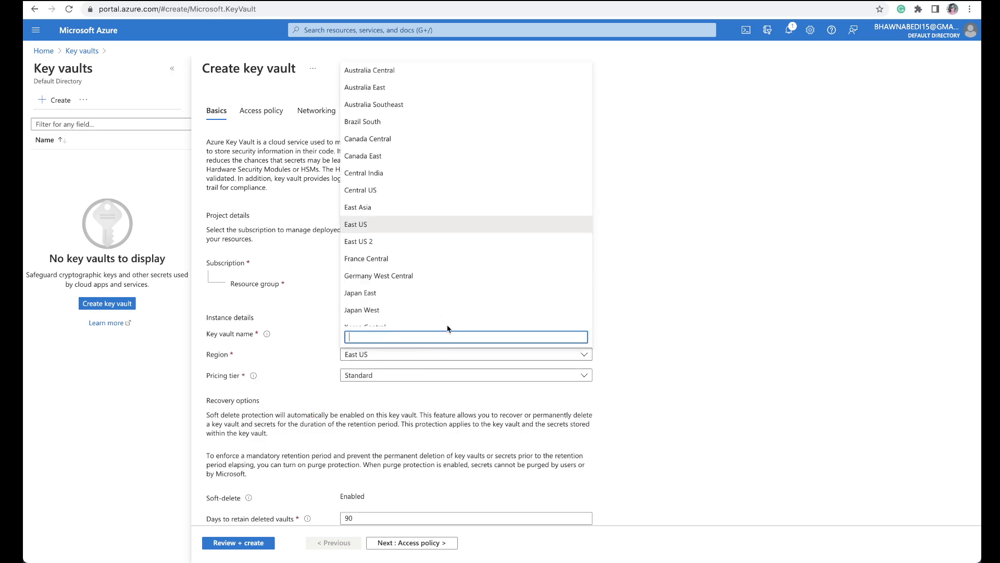
scroll(498, 250, "down", 6)
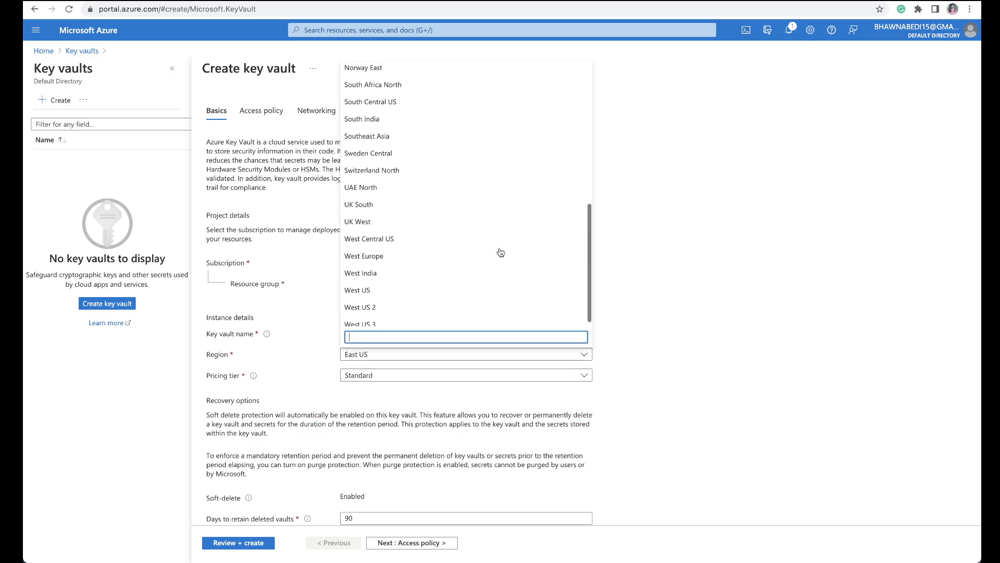
left_click(392, 302)
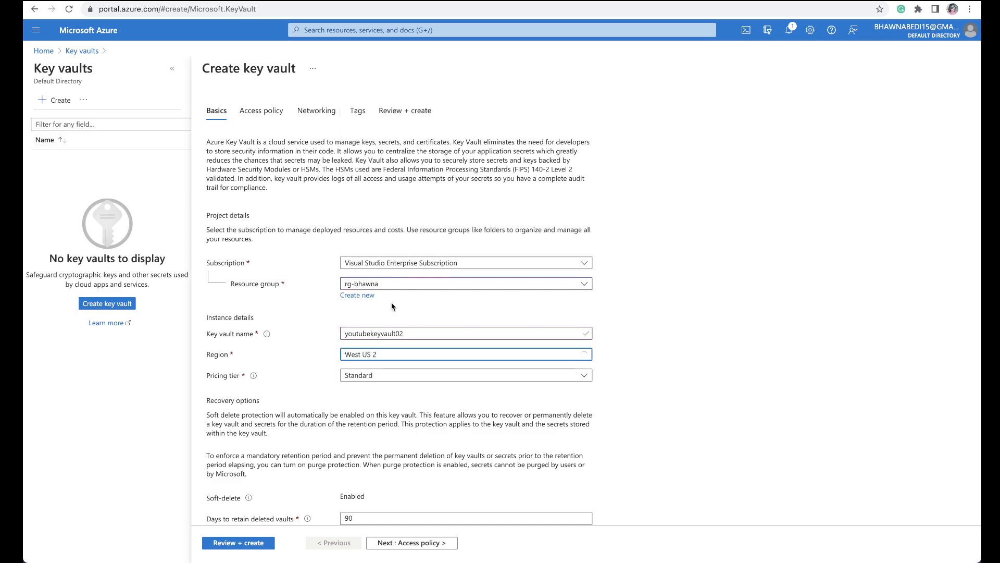
left_click(382, 543)
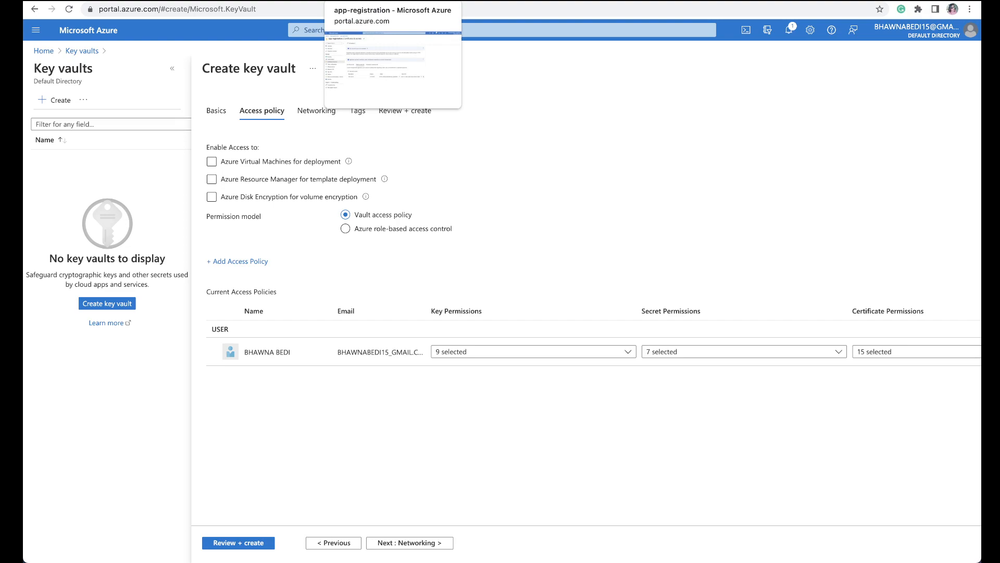
Step: Check app-registration's client secrets, and review the link between the App registration and Keyvault cells in the Numbers table
left_click(368, 0)
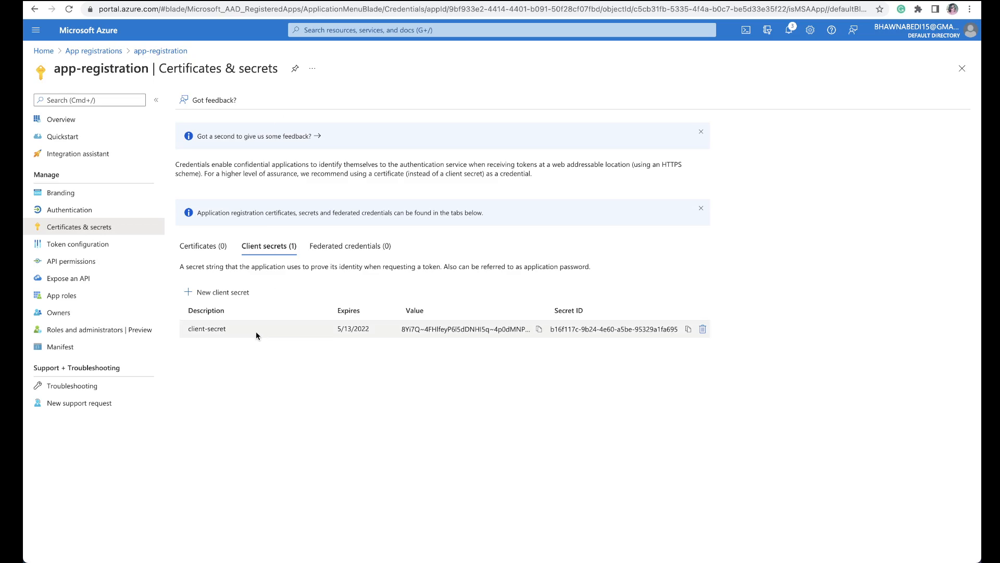
left_click(224, 1)
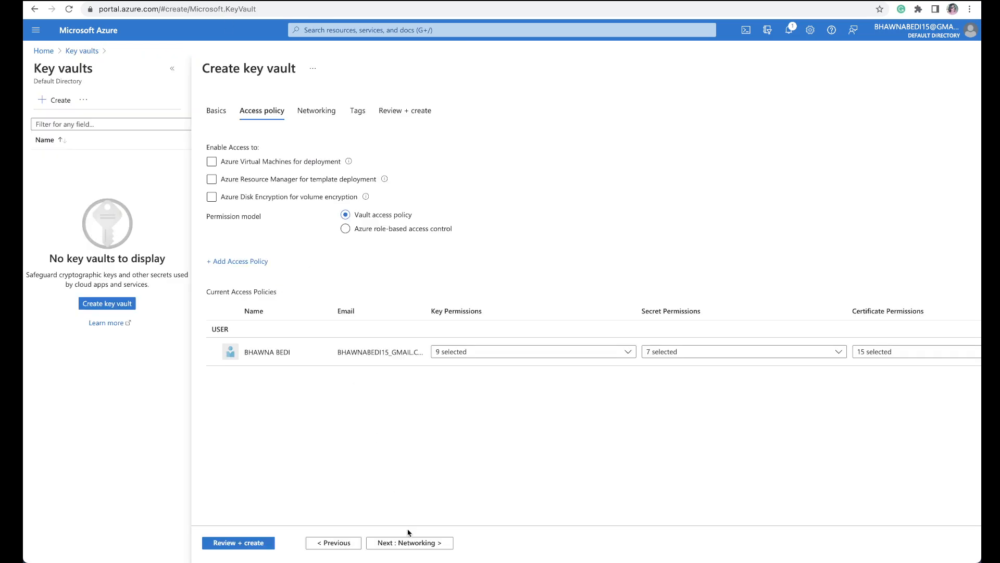
left_click(560, 532)
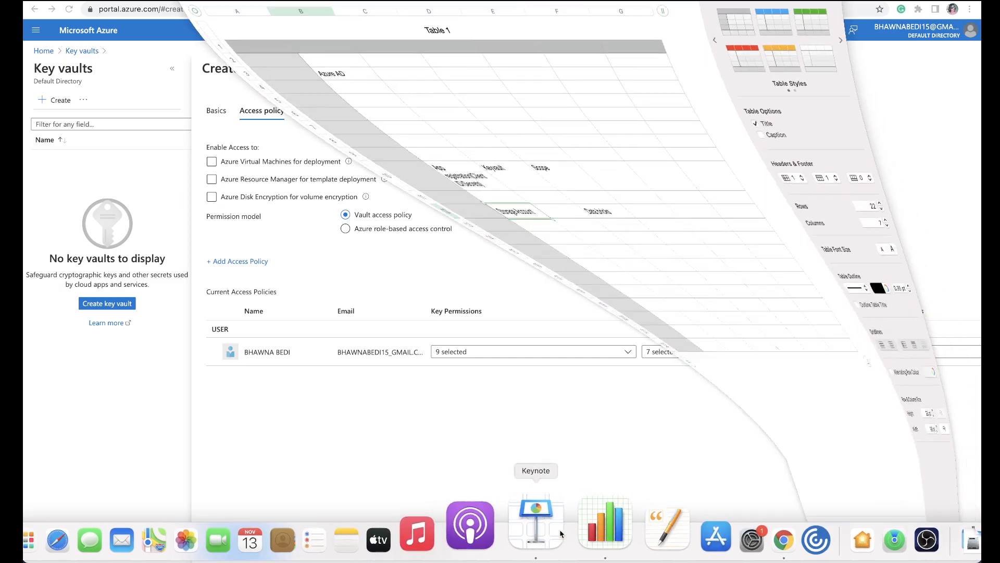
left_click(269, 205)
left_click(330, 208)
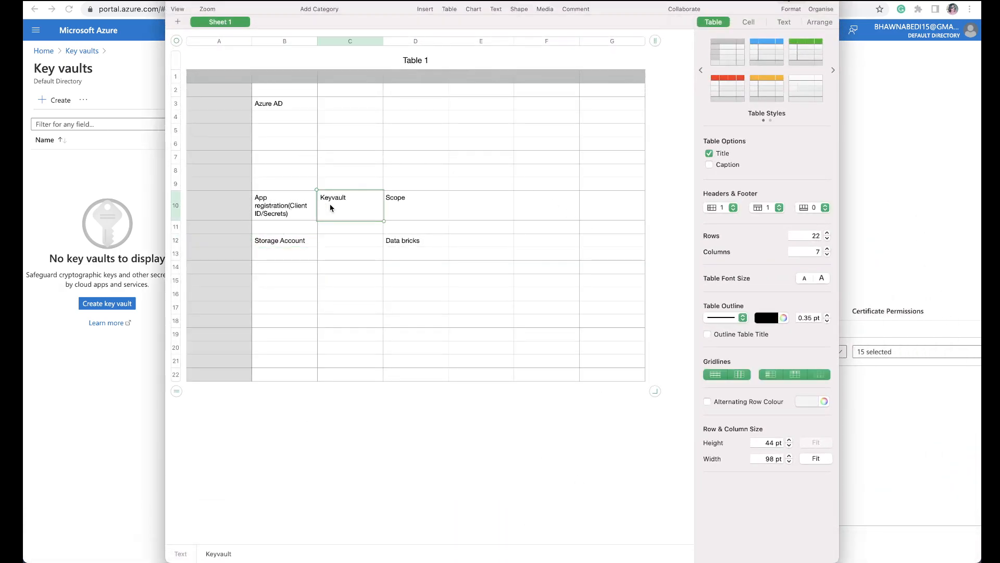
left_click(287, 209)
left_click(362, 211)
Step: Return to the Azure portal and begin a key vault access policy with the Get and List key permissions
left_click(189, 2)
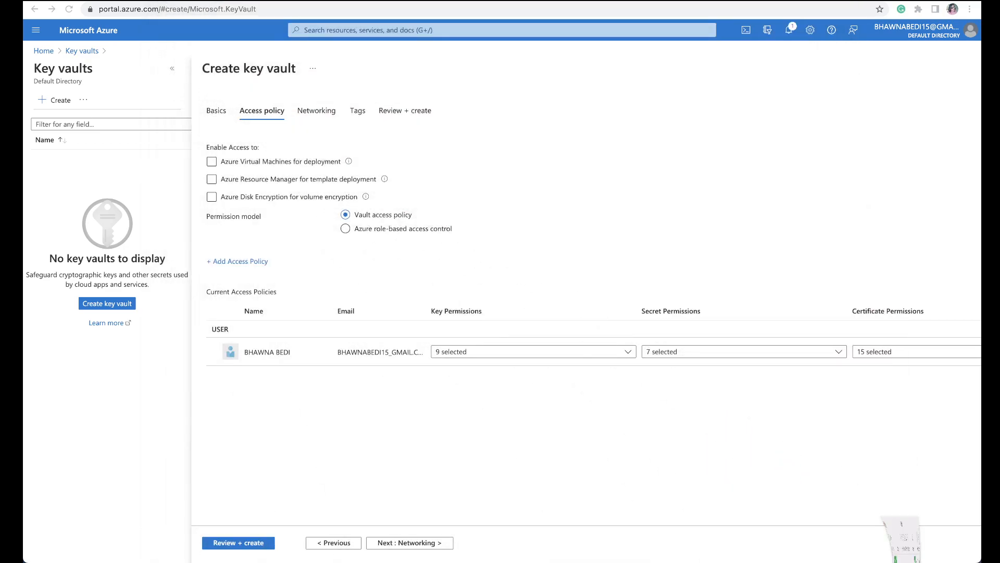
left_click(248, 263)
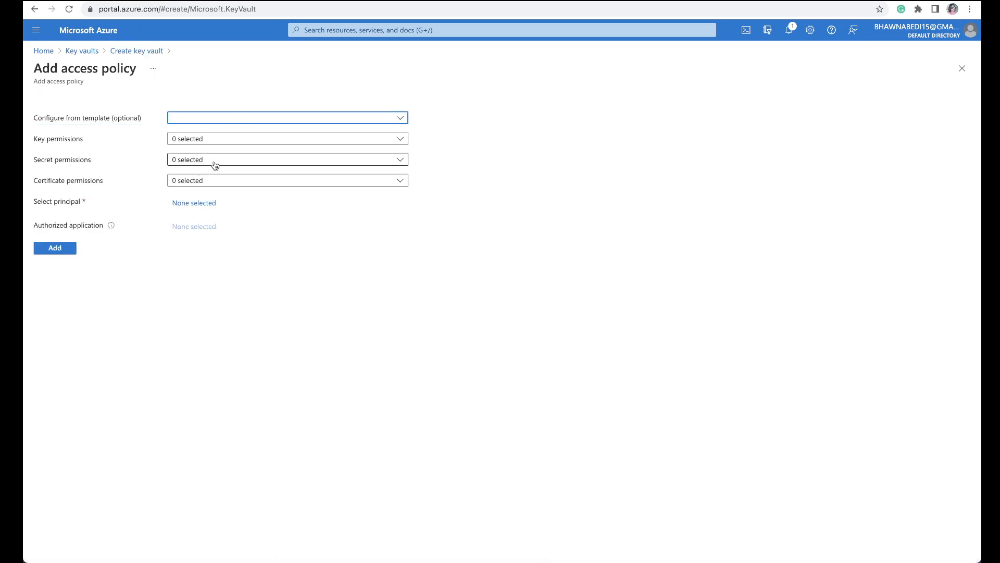
left_click(230, 142)
left_click(192, 188)
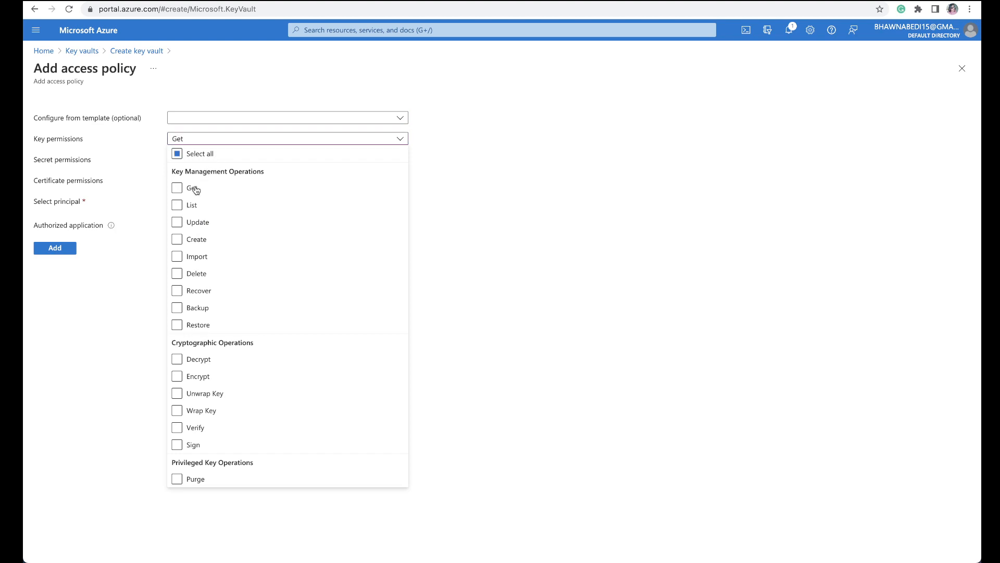
left_click(192, 212)
left_click(141, 263)
Step: Grant the Get and List secret permissions in the new access policy
left_click(232, 164)
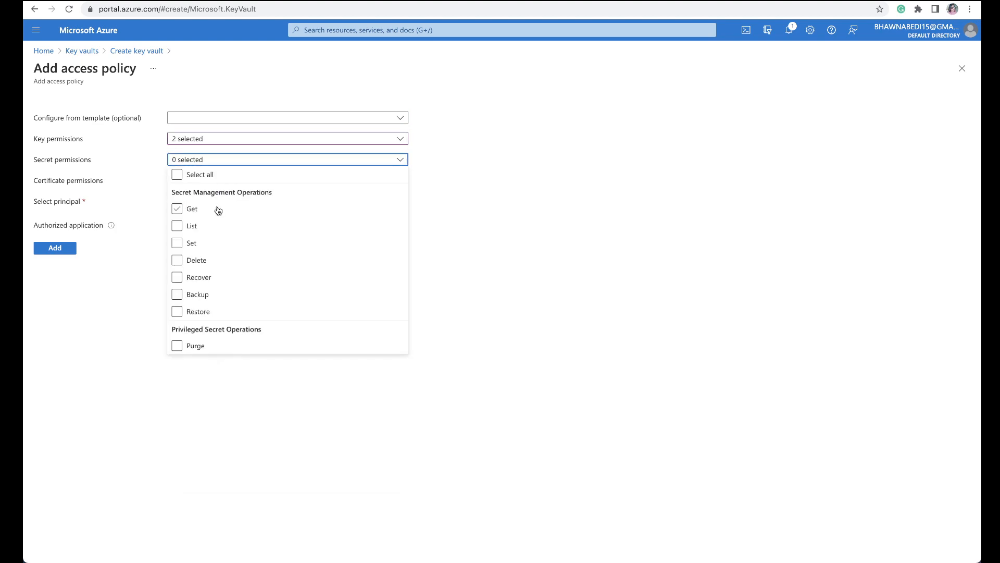
left_click(206, 211)
left_click(197, 226)
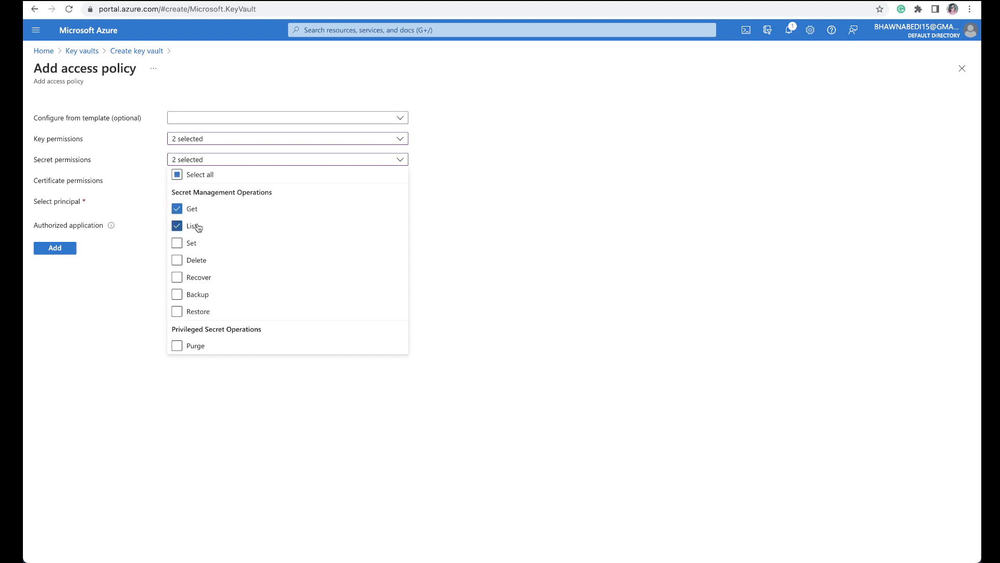
left_click(136, 223)
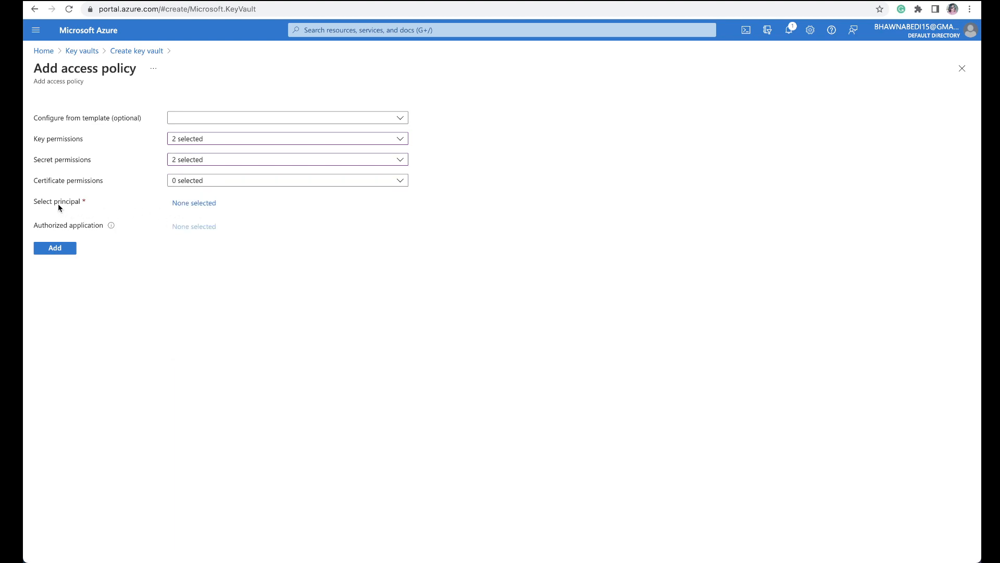
Step: Select app-registration as the access policy's principal and add the policy to the key vault
left_click(201, 207)
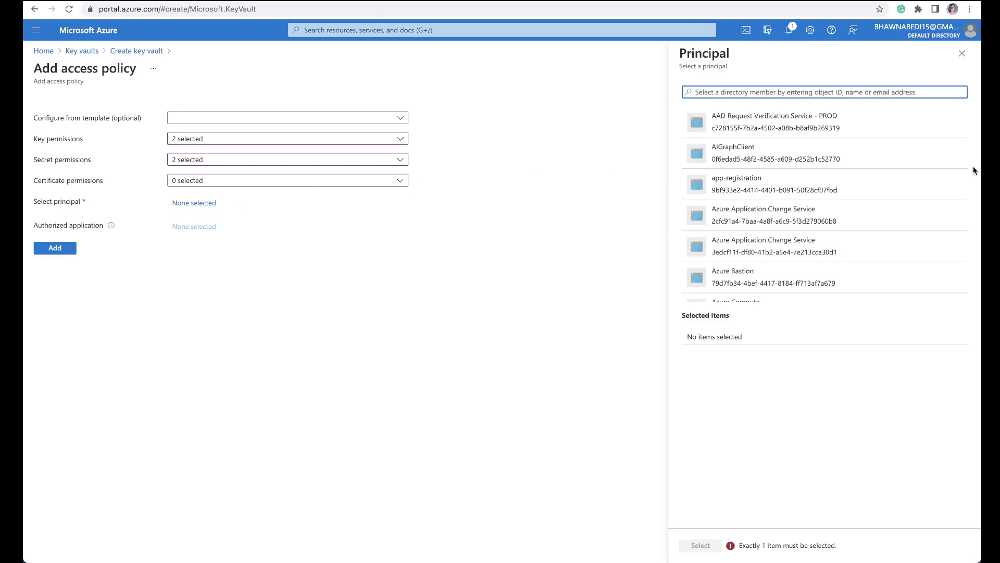
left_click(851, 178)
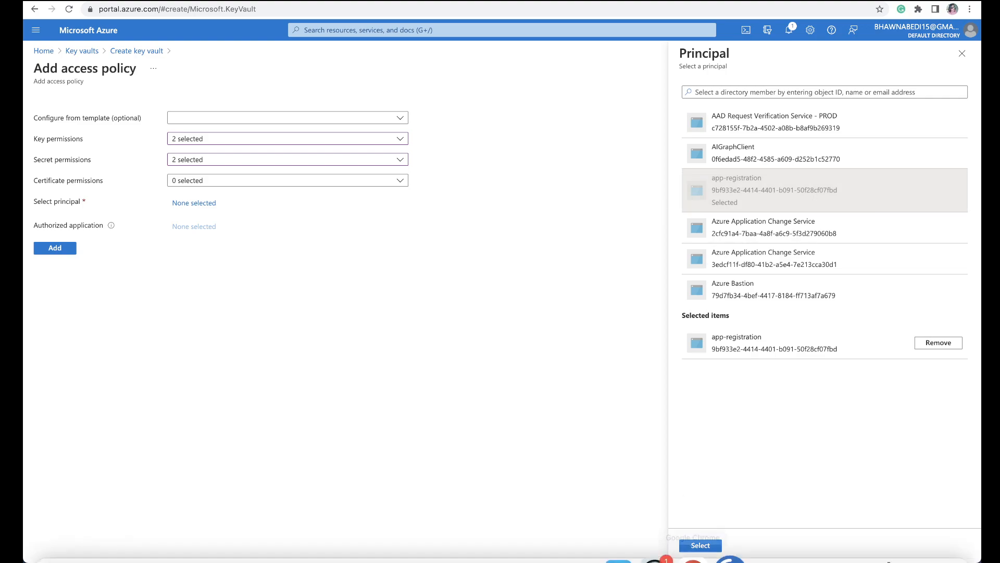
left_click(710, 546)
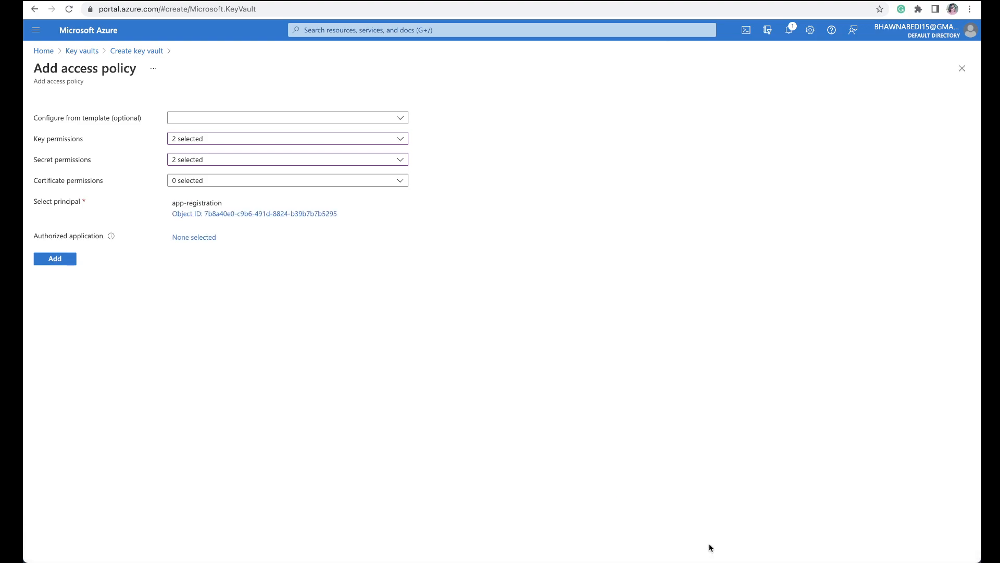
left_click(59, 265)
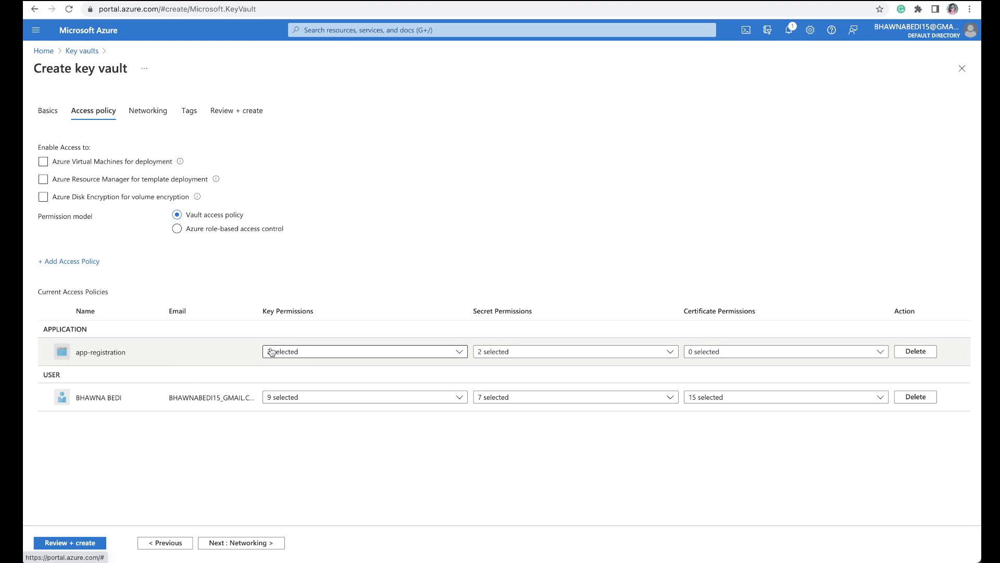
Step: Keep the default networking settings and no tags, create the key vault, and open the deployed youtubekeyvault02 resource
left_click(246, 542)
left_click(246, 542)
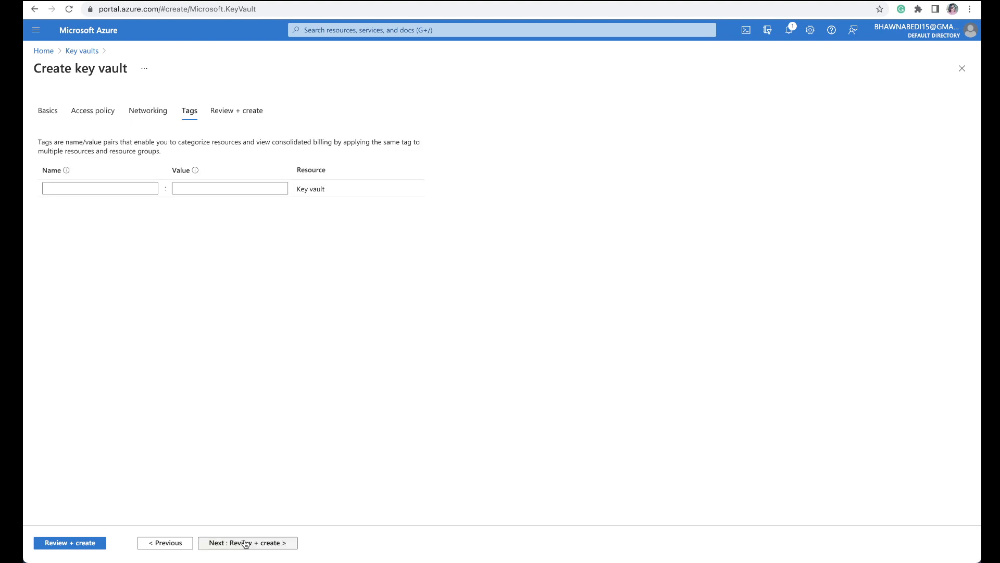
left_click(246, 543)
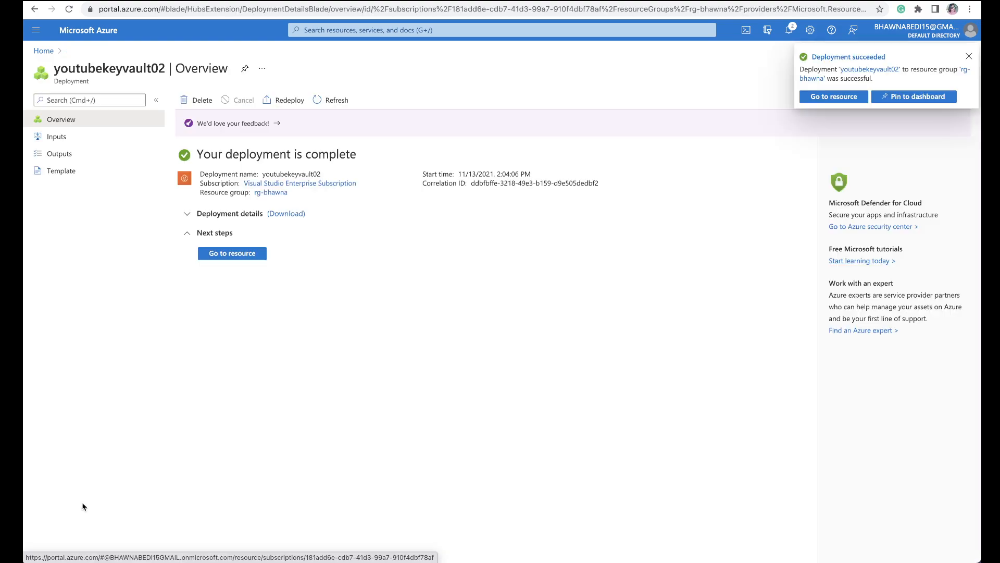
left_click(235, 253)
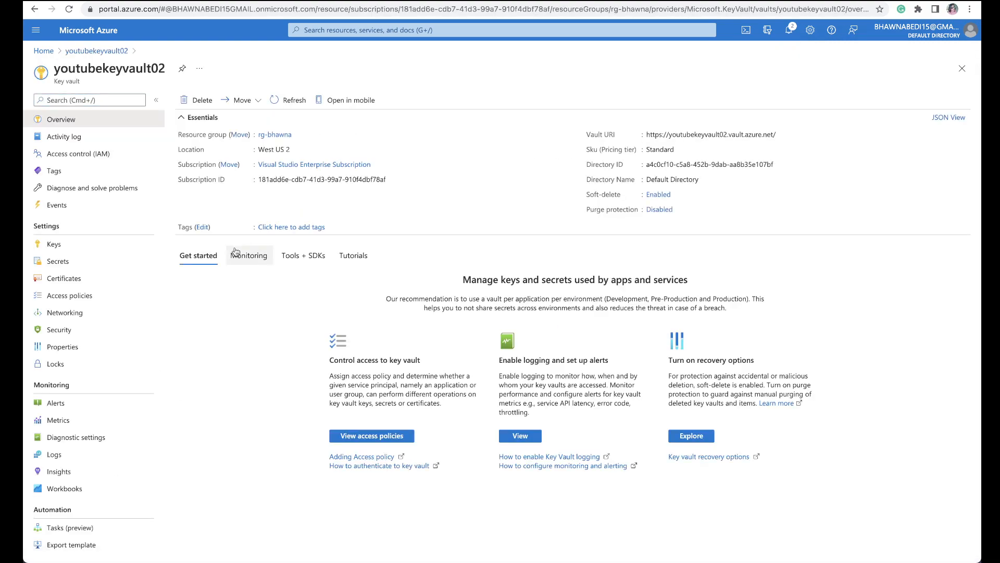
Step: Begin a manually entered secret in youtubekeyvault02 and name it secret
left_click(63, 263)
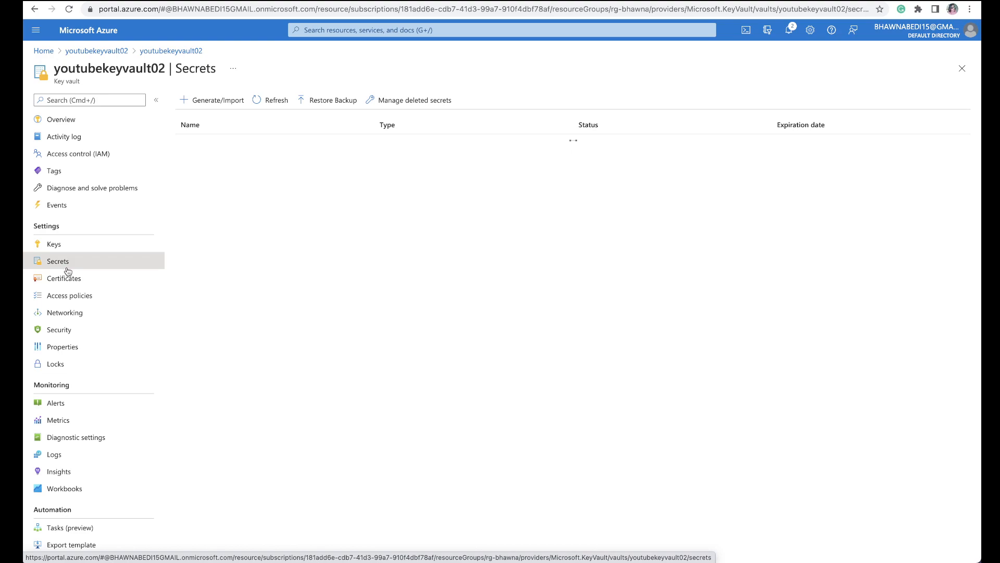
left_click(197, 99)
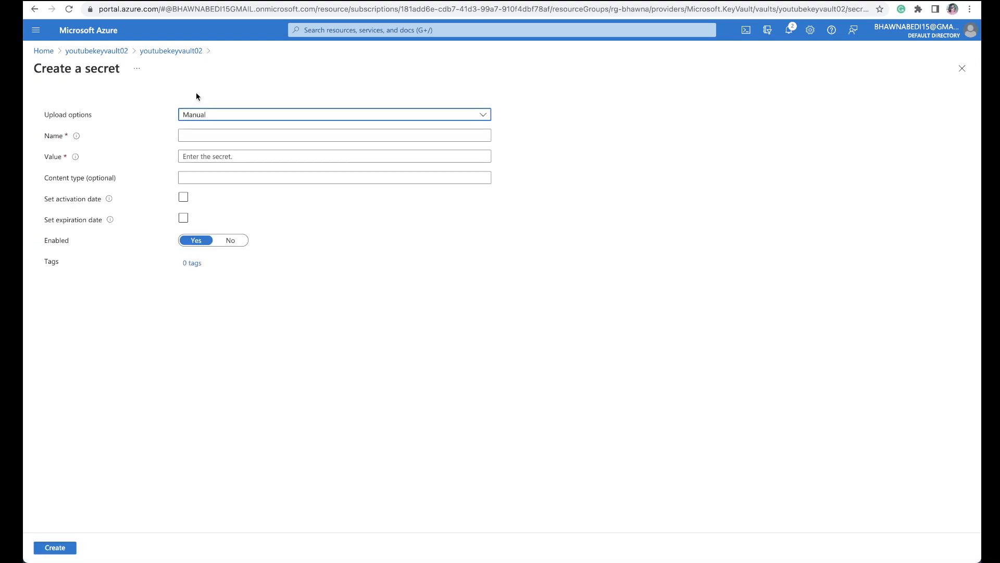
left_click(199, 135)
type("secret")
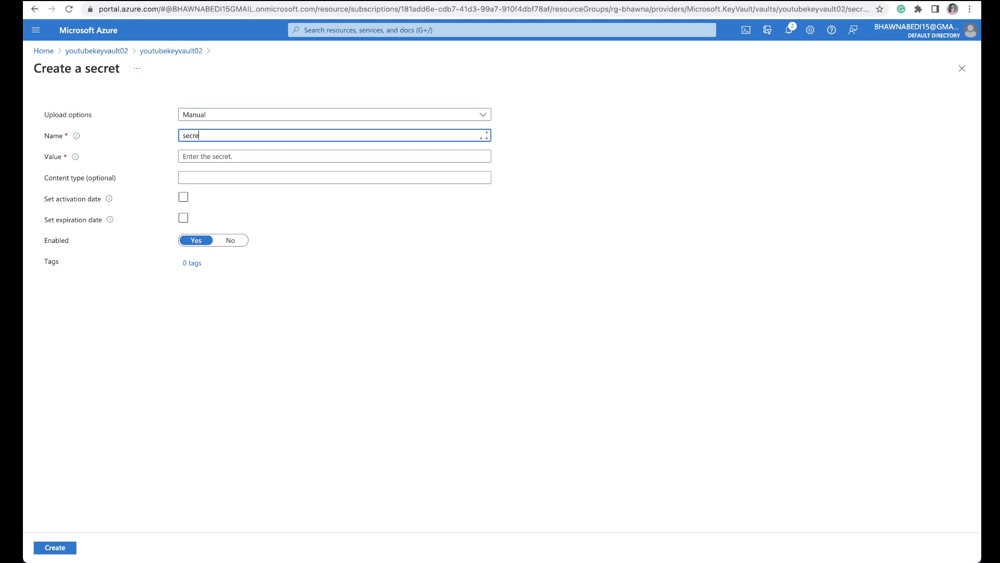
Step: Copy app-registration's client secret value, paste it into the vault secret's Value field, and create the secret
left_click(207, 153)
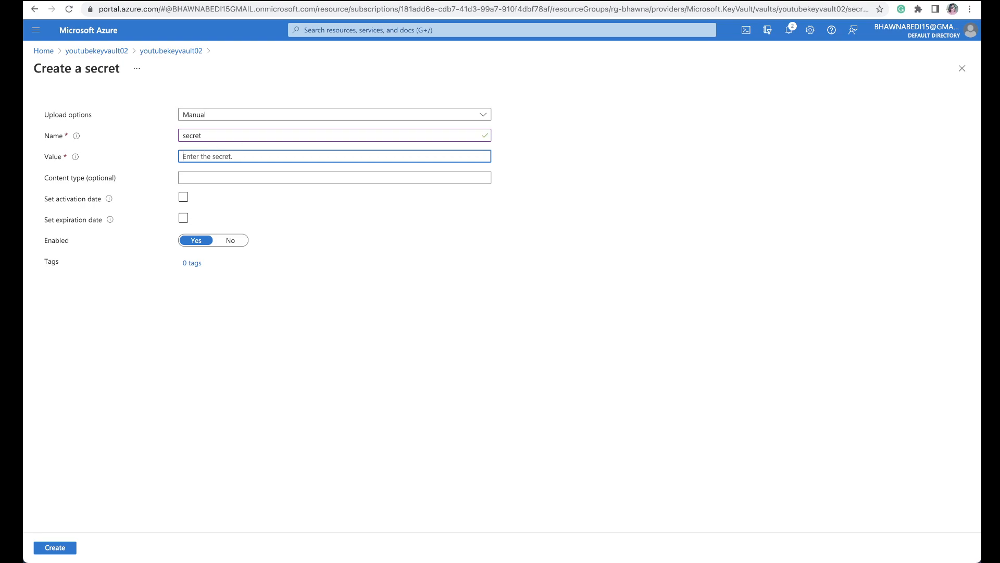
left_click(400, 0)
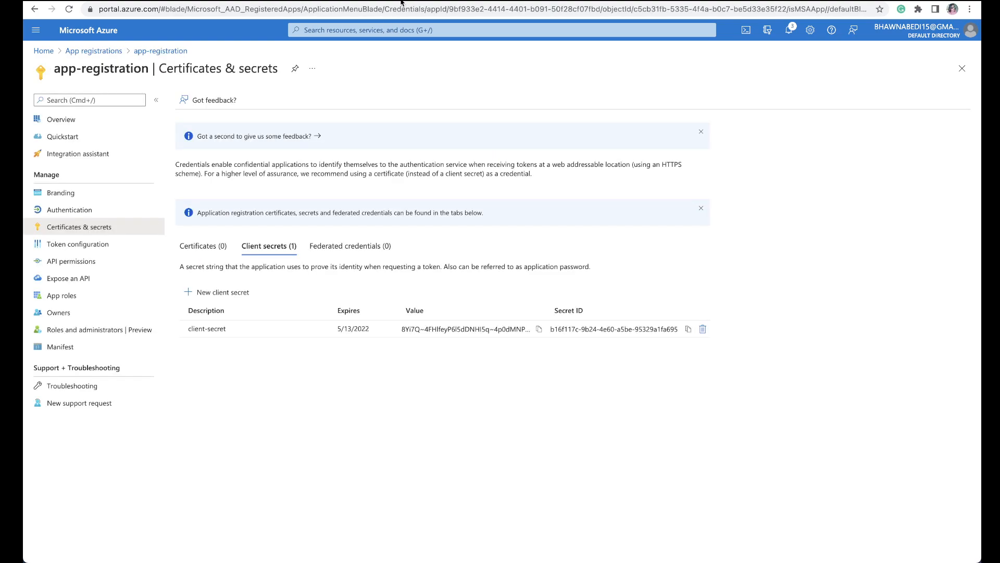
left_click(540, 330)
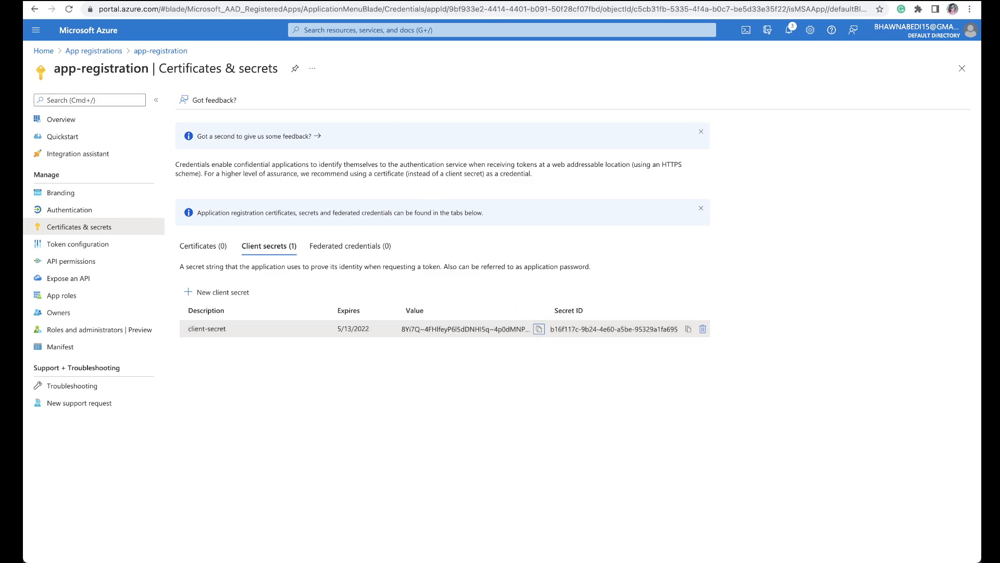
key("ctrl+shift+Tab")
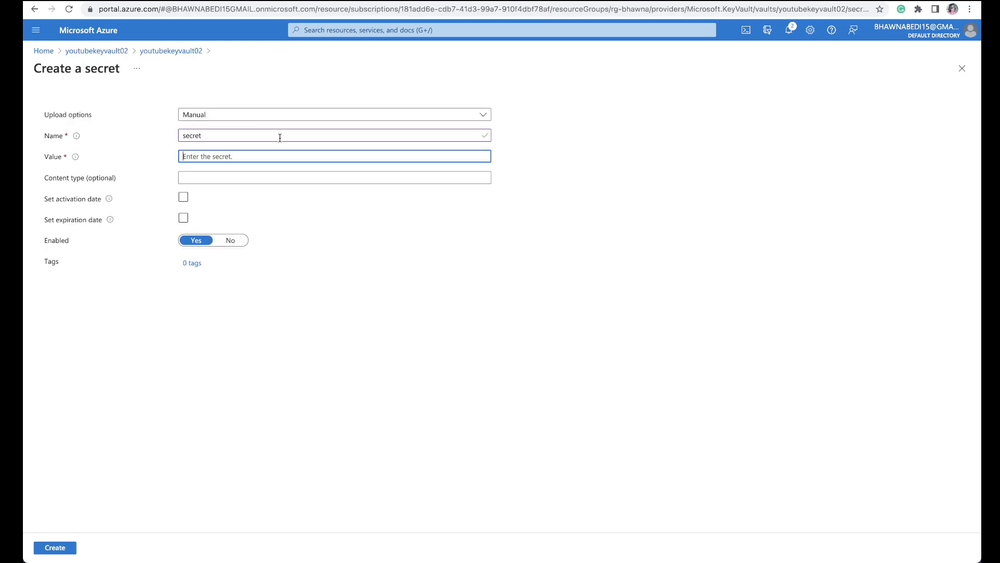
key("ctrl+v")
left_click(73, 546)
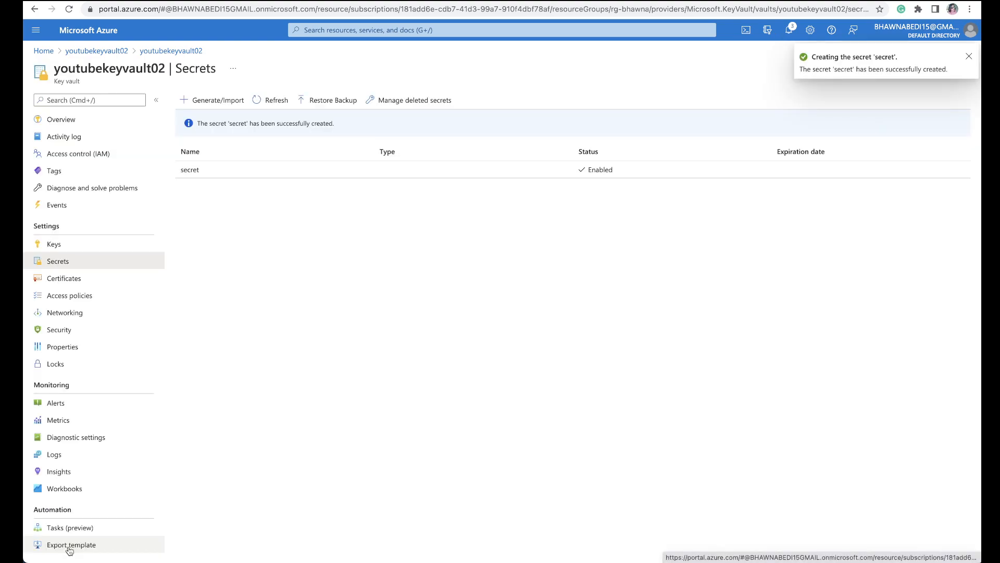
Step: Switch to the Databricks notebook ADLS to DBX CONNECTION and open its address in a new browser tab
left_click(620, 1)
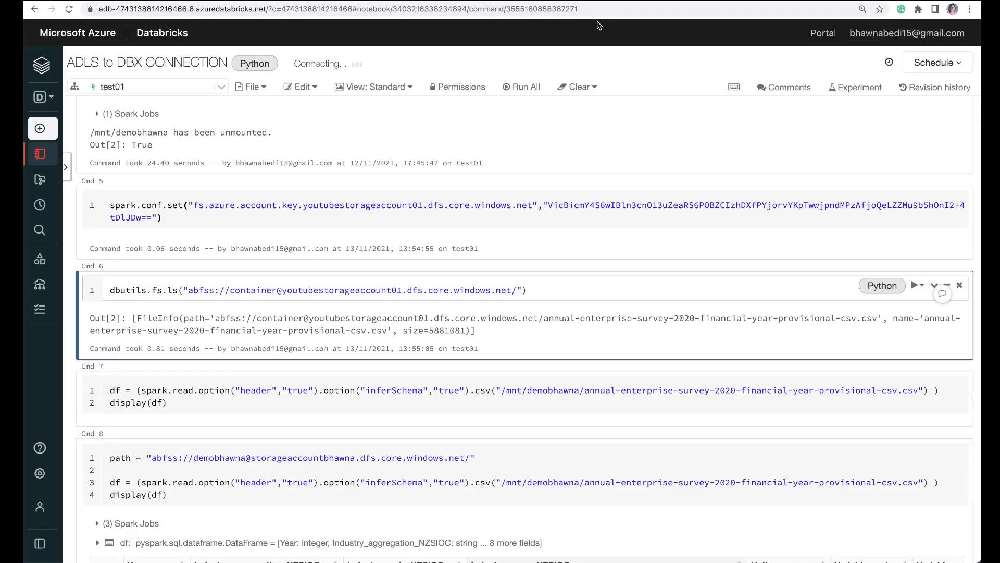
left_click(600, 10)
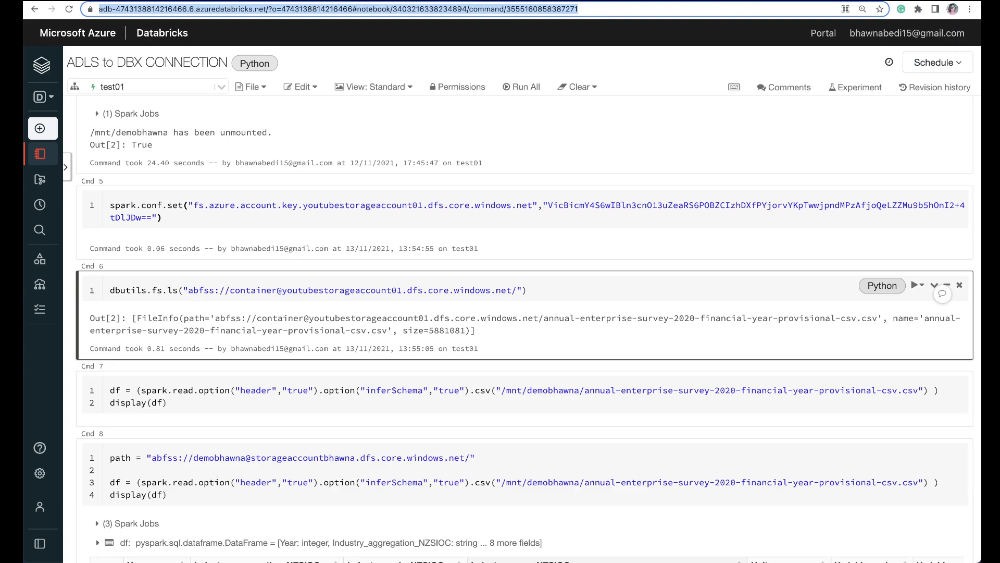
key("super+t")
key("super+v")
key("Return")
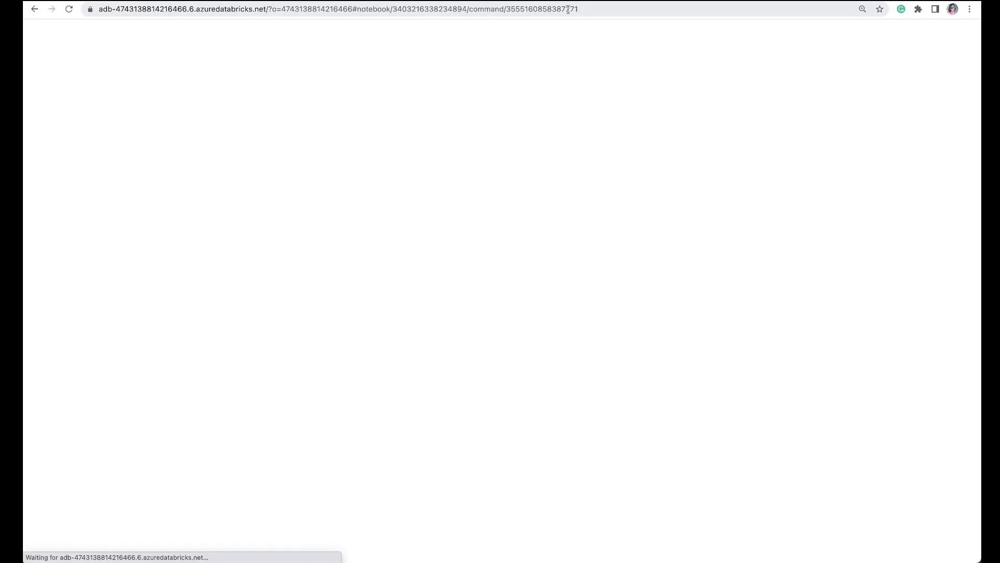
Step: Open the Create Secret Scope page by replacing the part after the workspace's base address with #secrets/createScope
left_click(594, 11)
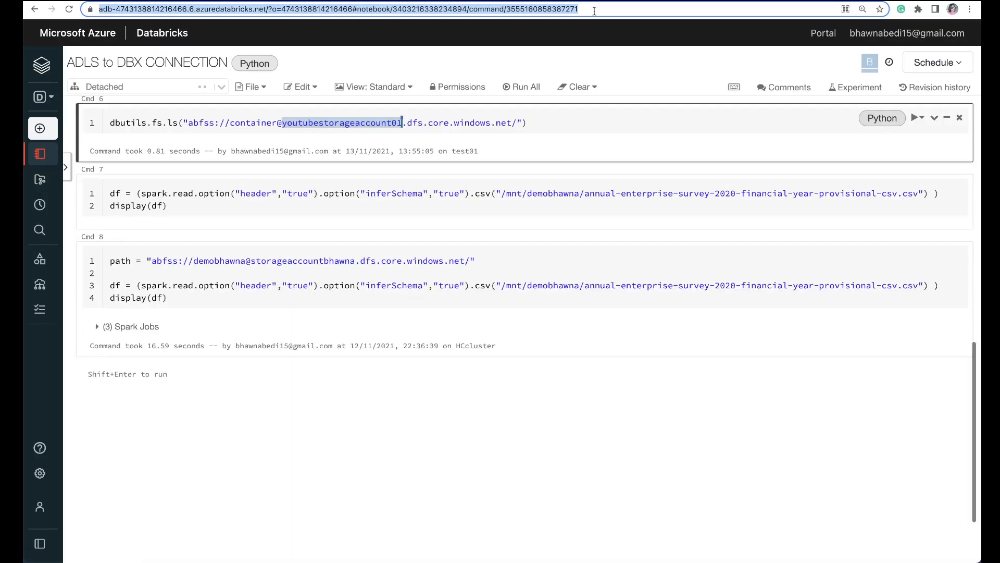
left_click_drag(607, 9, 299, 9)
key("BackSpace")
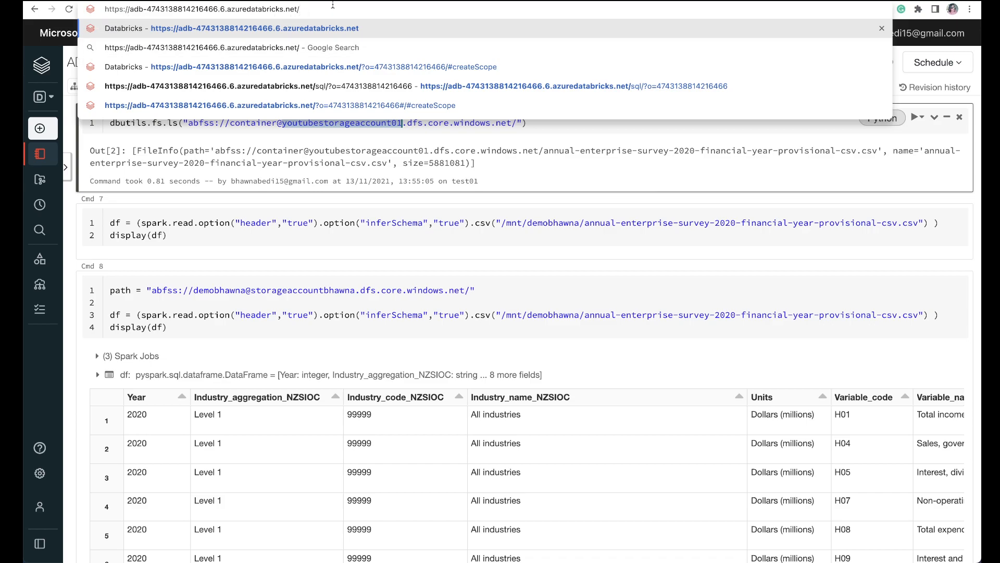
type("#")
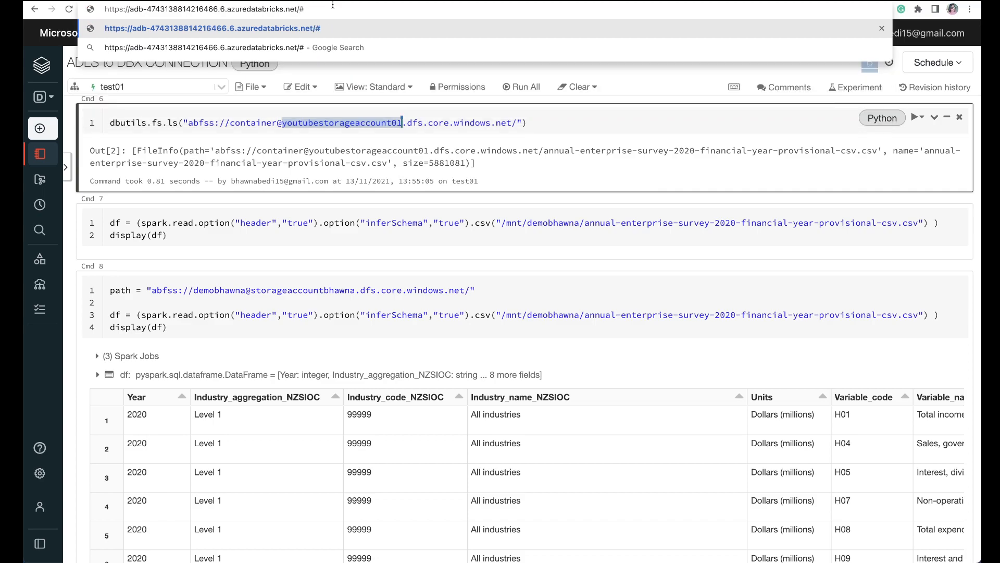
type("secrets/createScope")
key("Return")
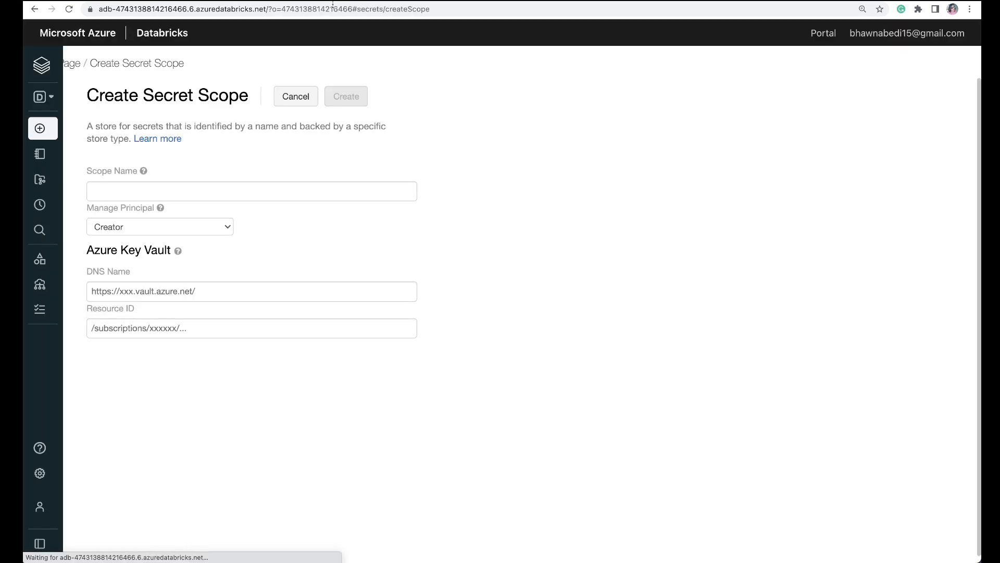
Step: Copy the key vault's name from the Azure portal and enter youtubekeyvault02 as the scope name
left_click(194, 190)
type("sco")
key("BackSpace")
key("BackSpace")
key("BackSpace")
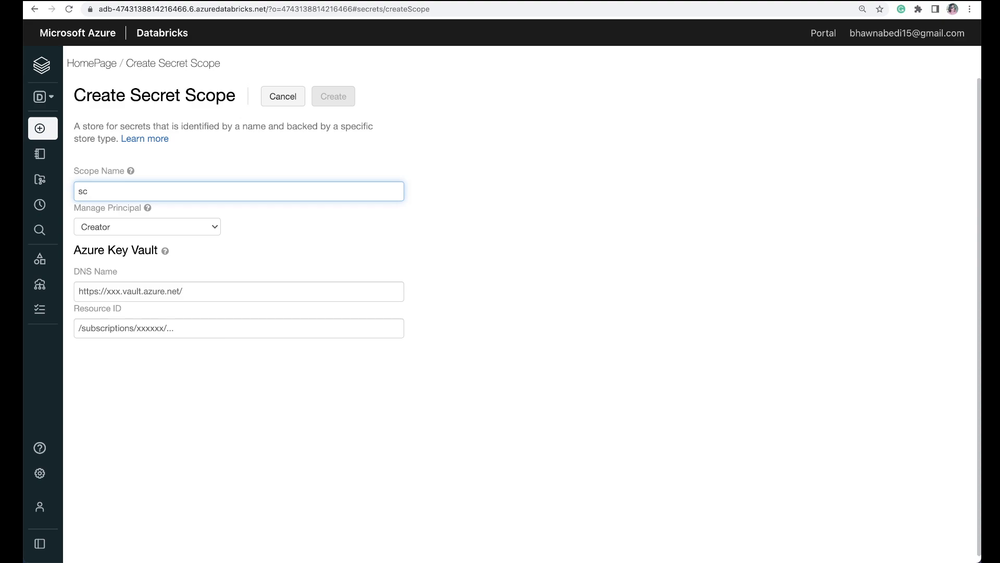
left_click(255, 0)
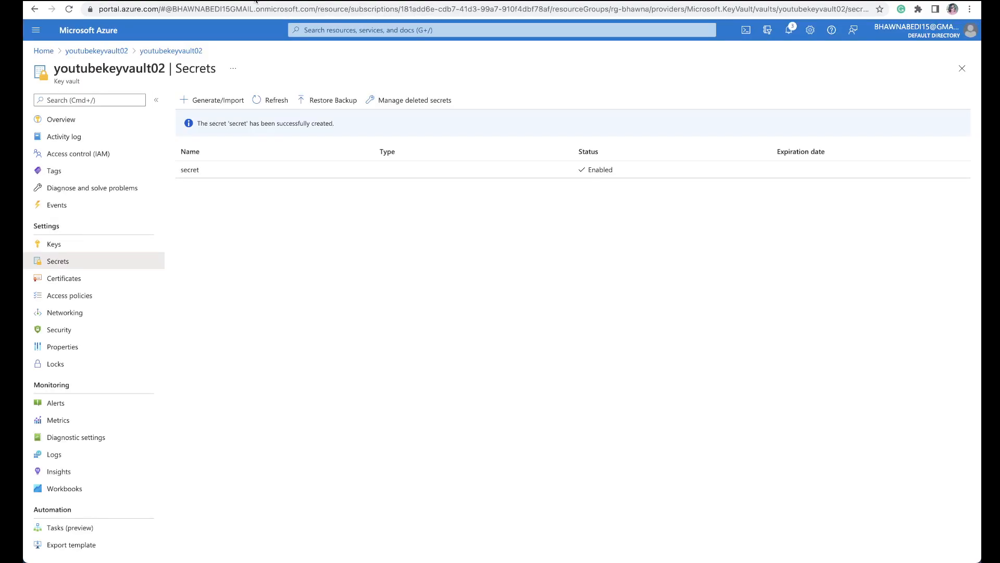
left_click_drag(169, 68, 56, 68)
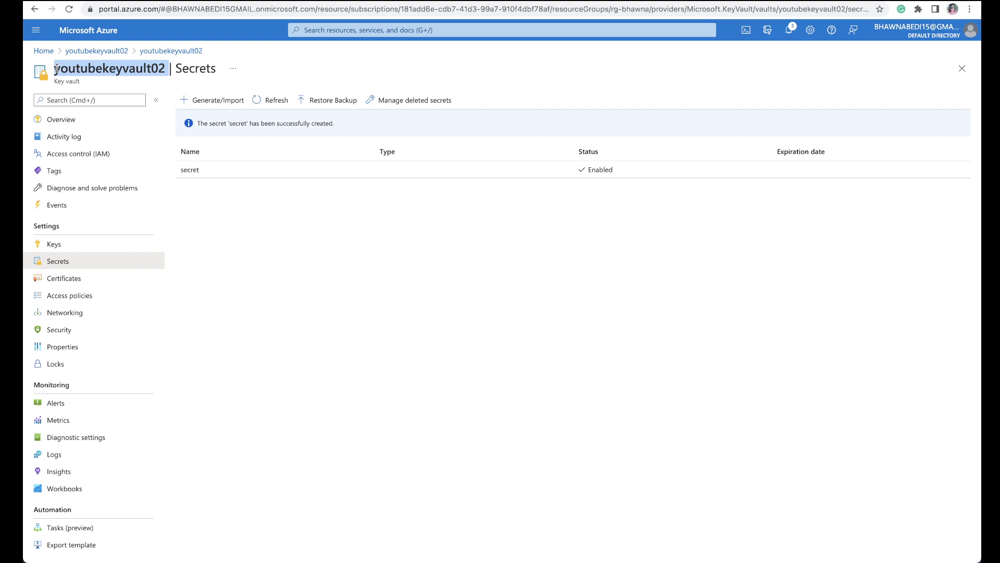
left_click(715, 1)
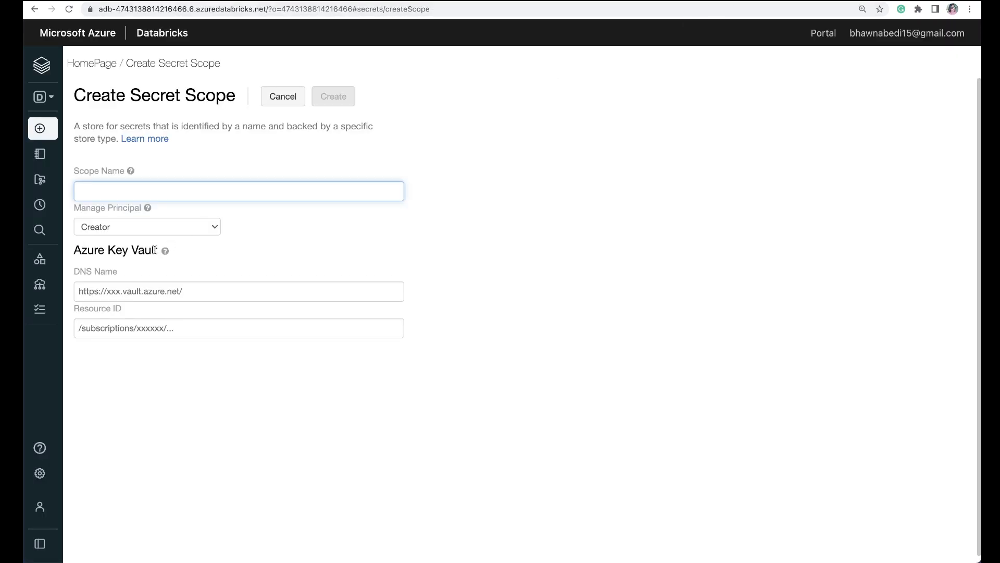
key("ctrl+v")
key("BackSpace")
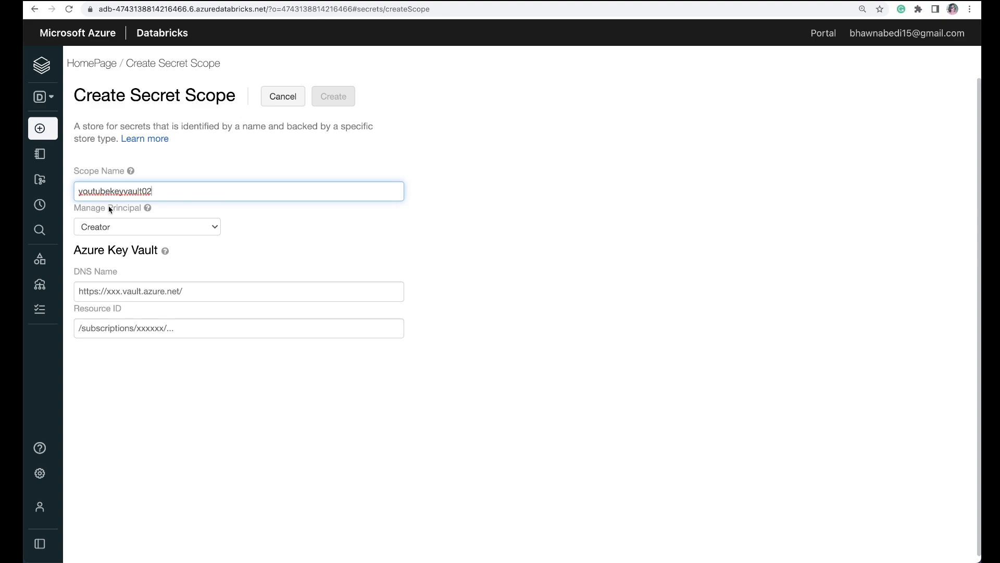
Step: Copy the Vault URI from youtubekeyvault02's properties in the Azure portal and paste it as the secret scope's DNS name
mouse_move(165, 250)
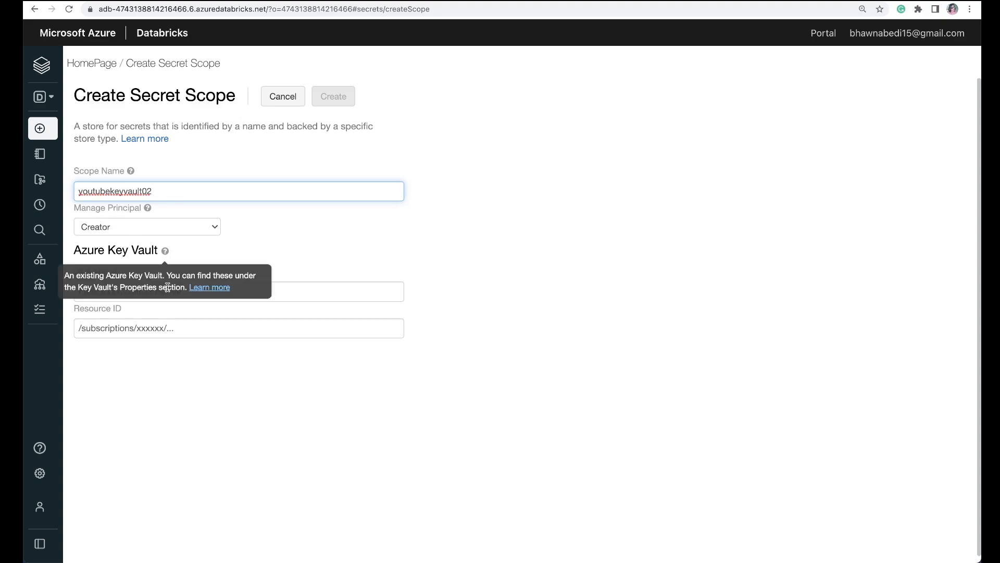
left_click(288, 292)
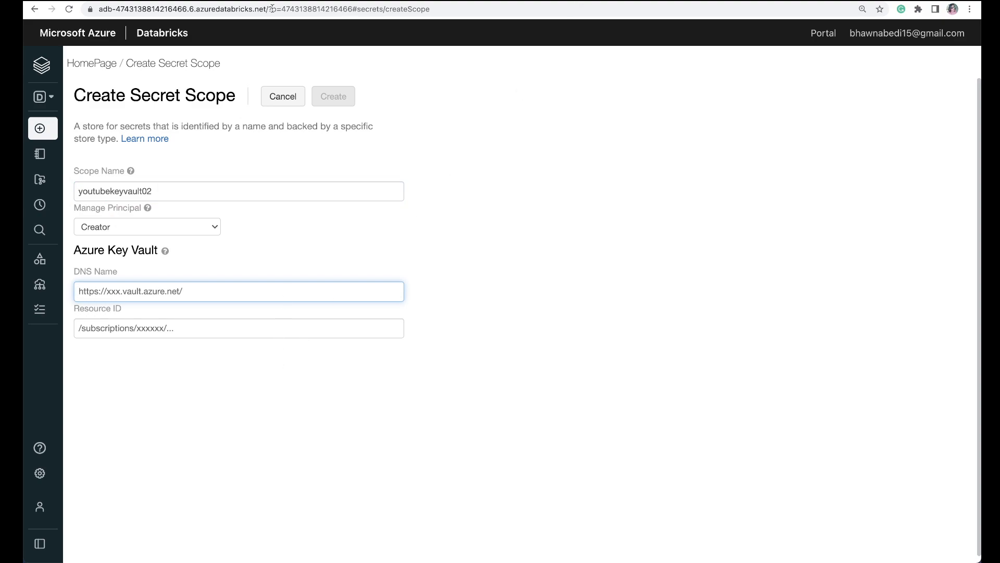
left_click(80, 1)
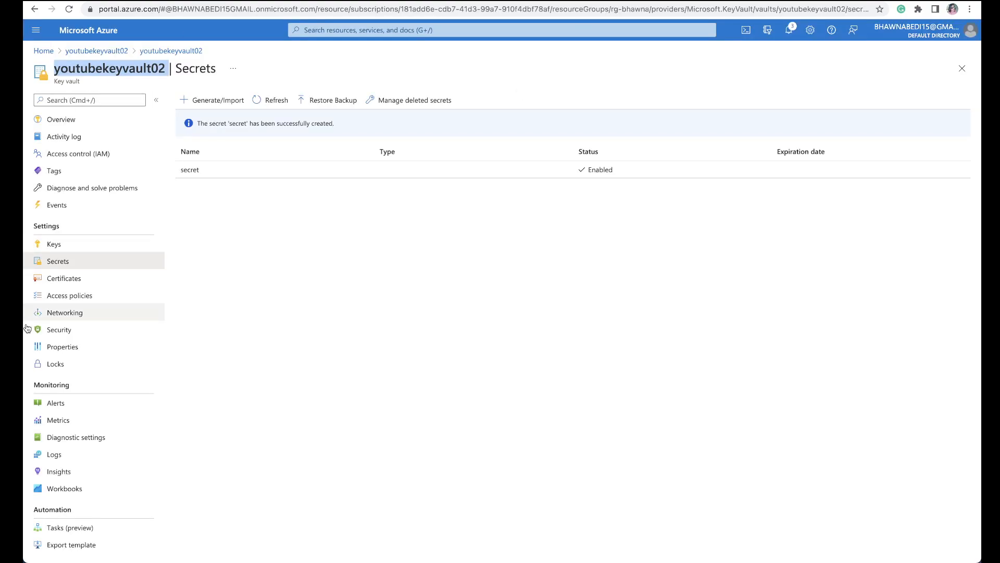
left_click(76, 347)
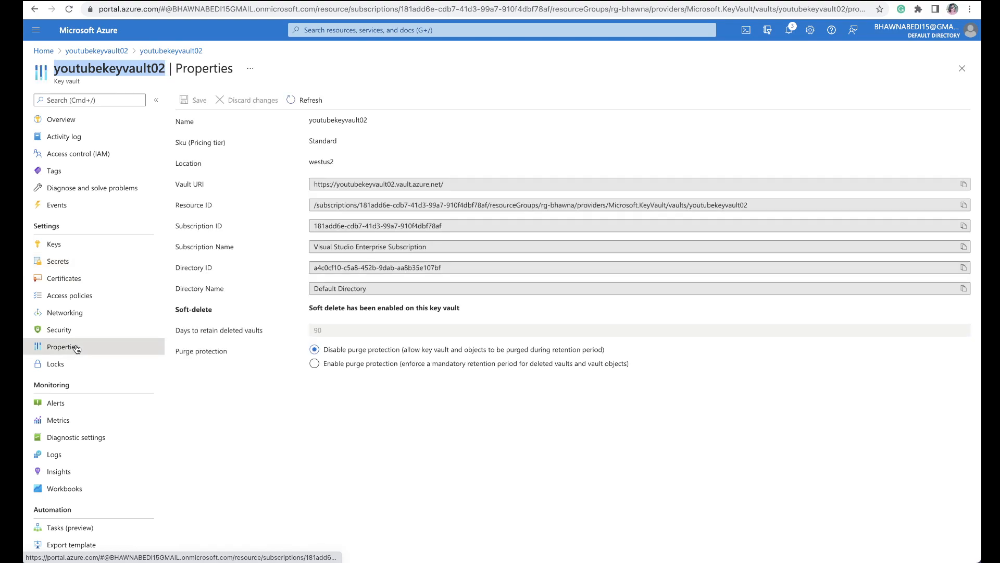
left_click(149, 79)
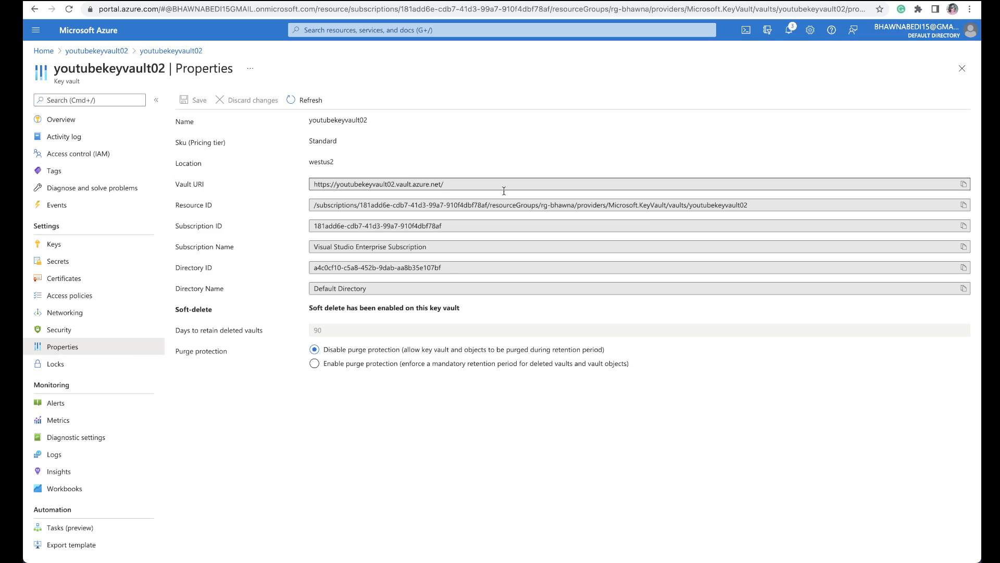
left_click(964, 185)
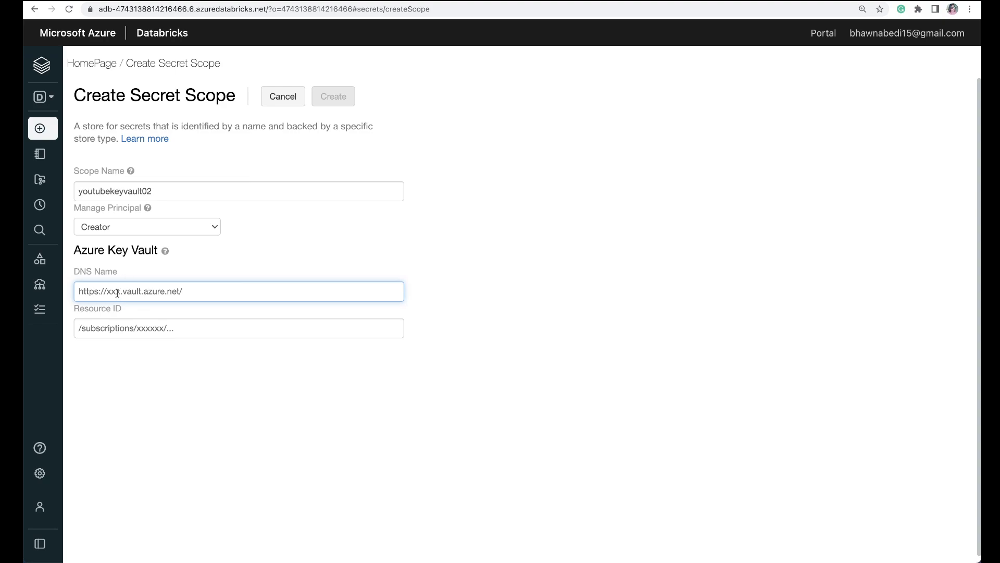
key("super+v")
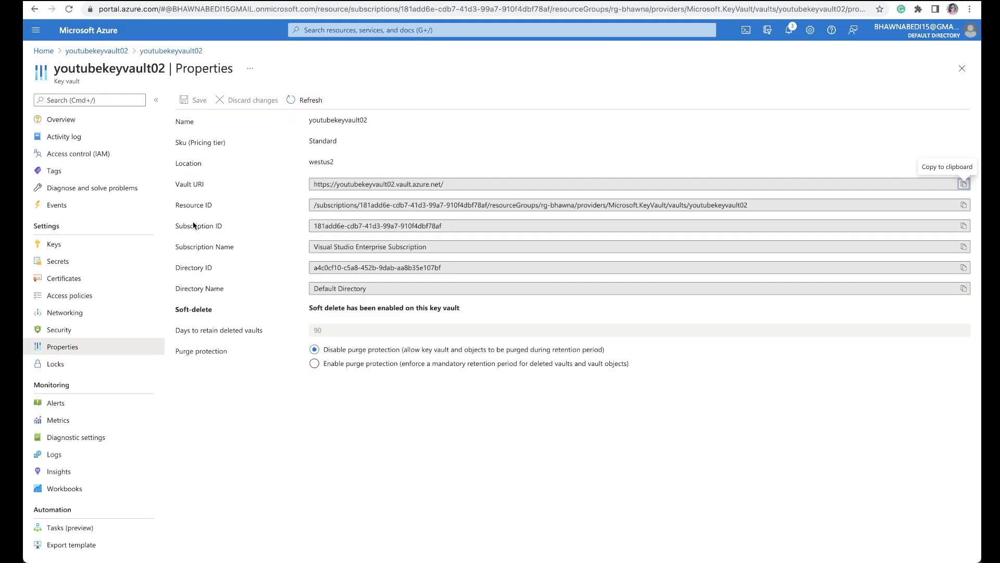
Step: Copy the key vault's Resource ID into the secret scope form and create the scope with Creator as manage principal
left_click(964, 205)
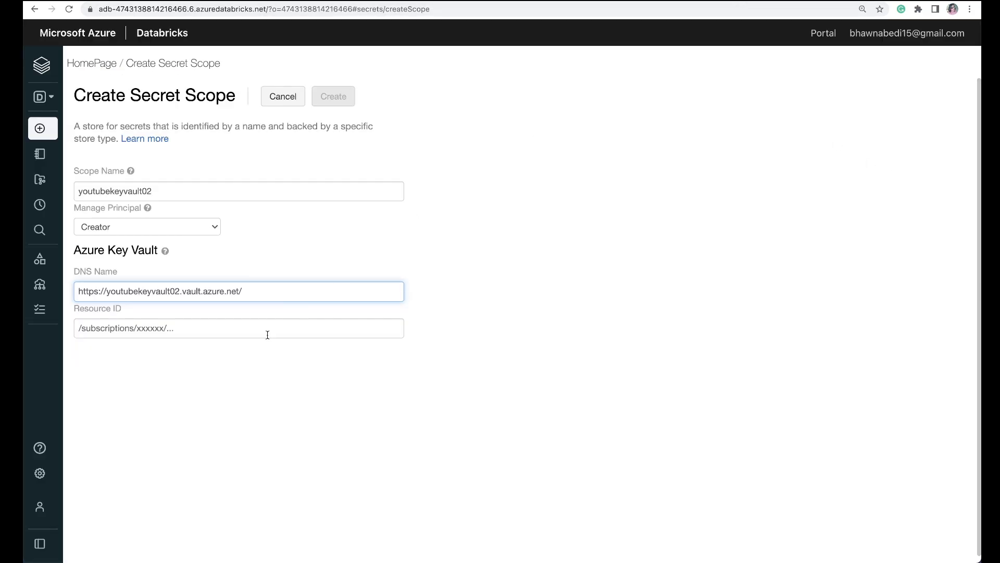
left_click(259, 329)
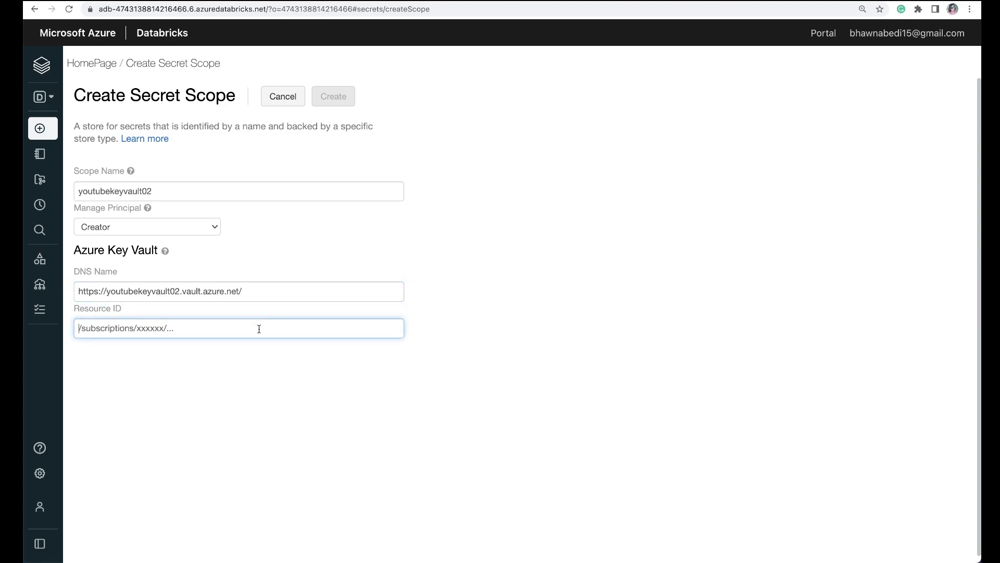
key("ctrl+v")
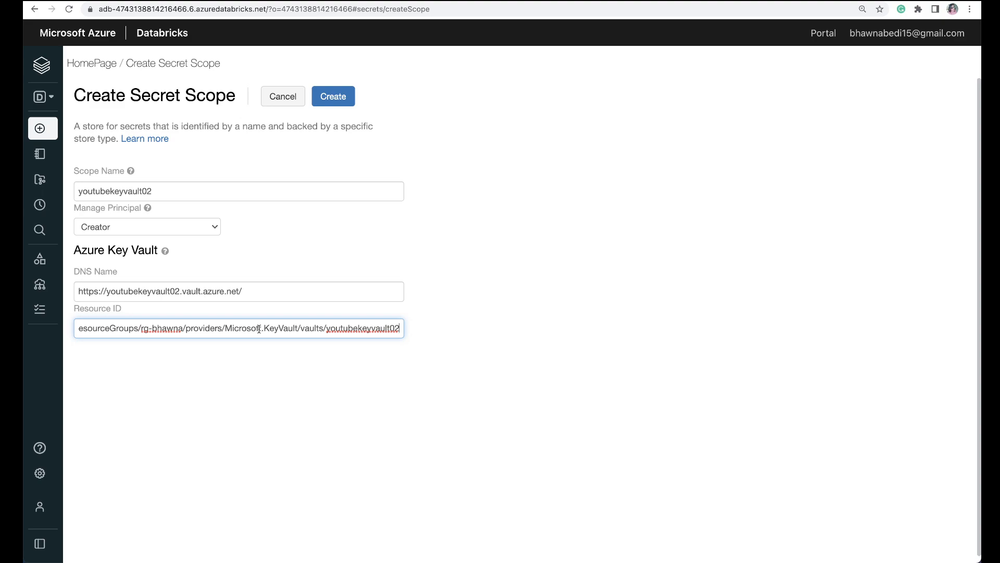
left_click(324, 97)
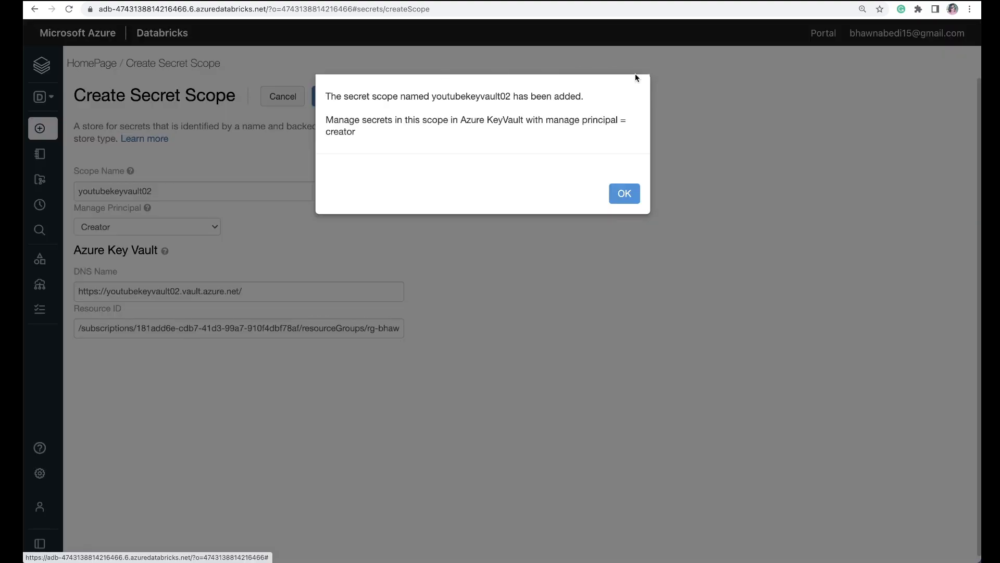
left_click(625, 193)
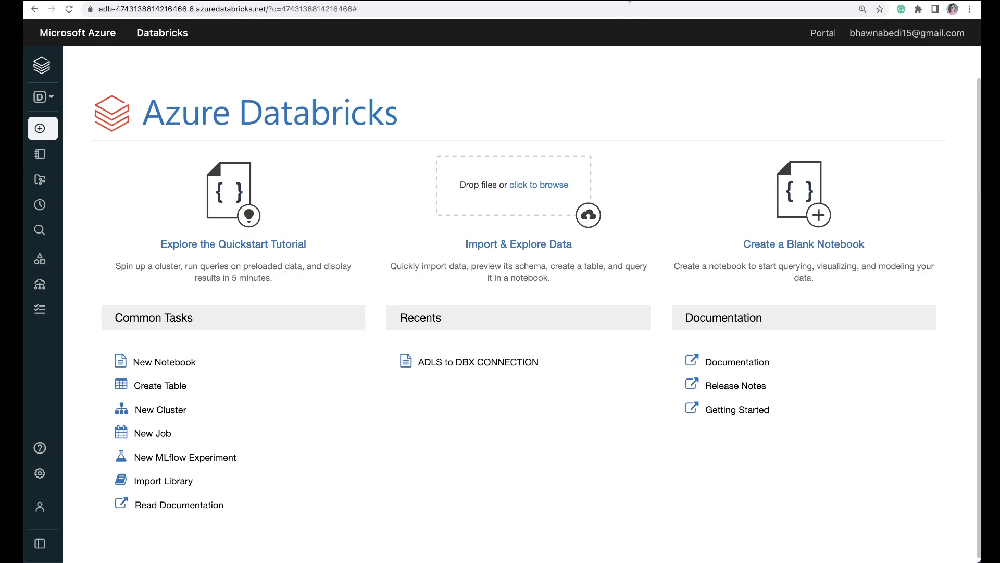
Step: Return to the notebook's service principal section, and review the Scope, Keyvault and App registration cells in the Numbers sheet
left_click(629, 0)
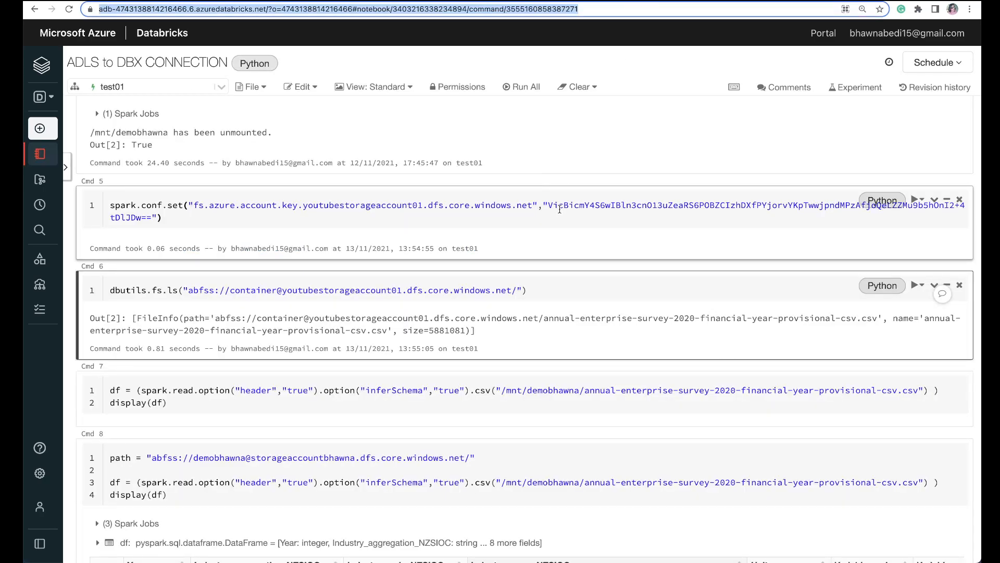
scroll(560, 209, "up", 10)
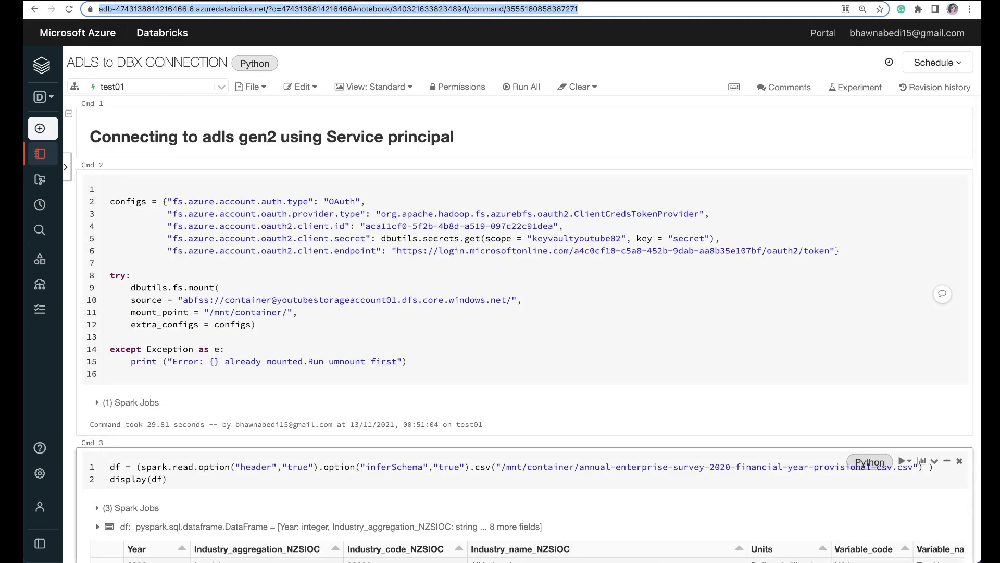
mouse_move(564, 558)
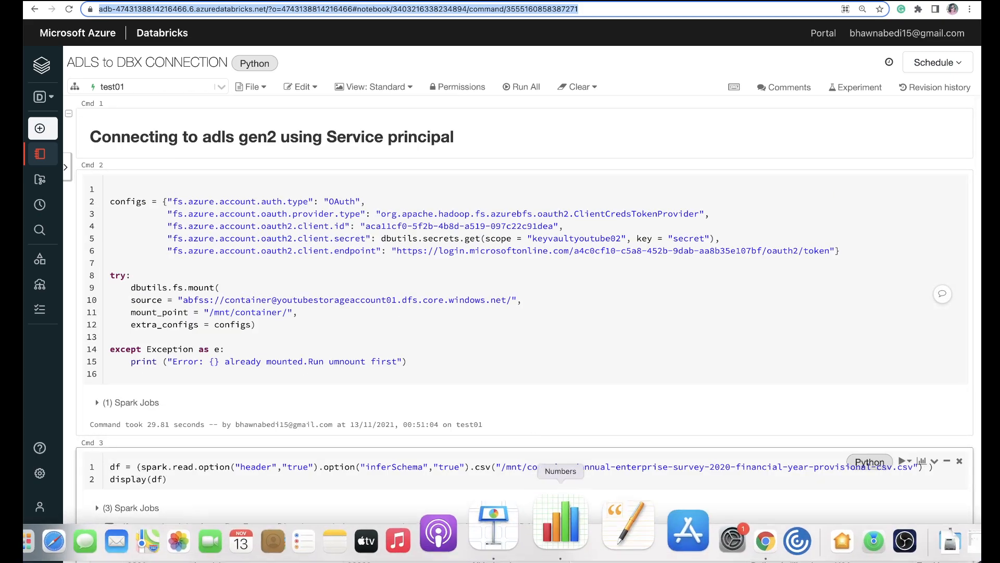
left_click(574, 525)
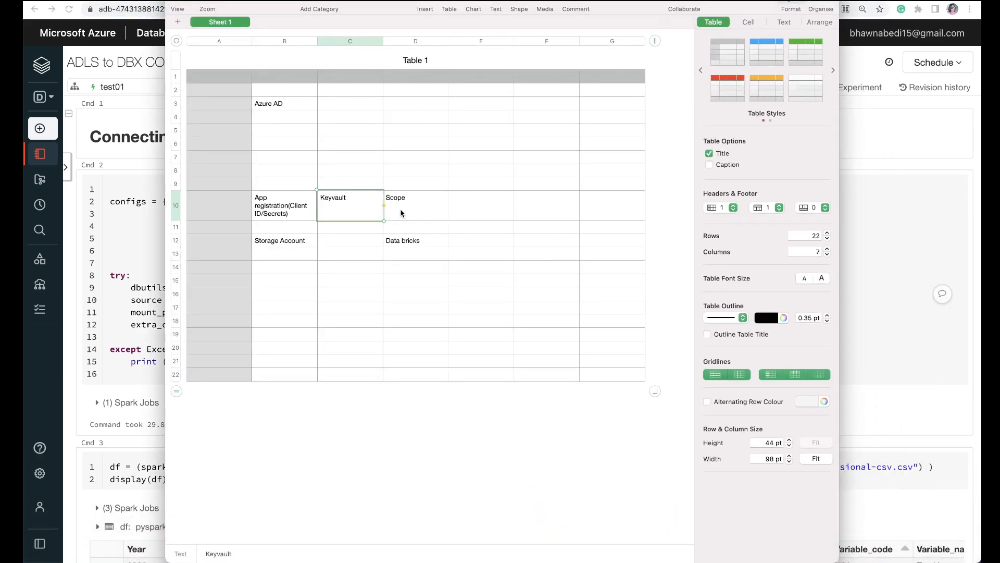
left_click(402, 214)
left_click(347, 212)
left_click(299, 214)
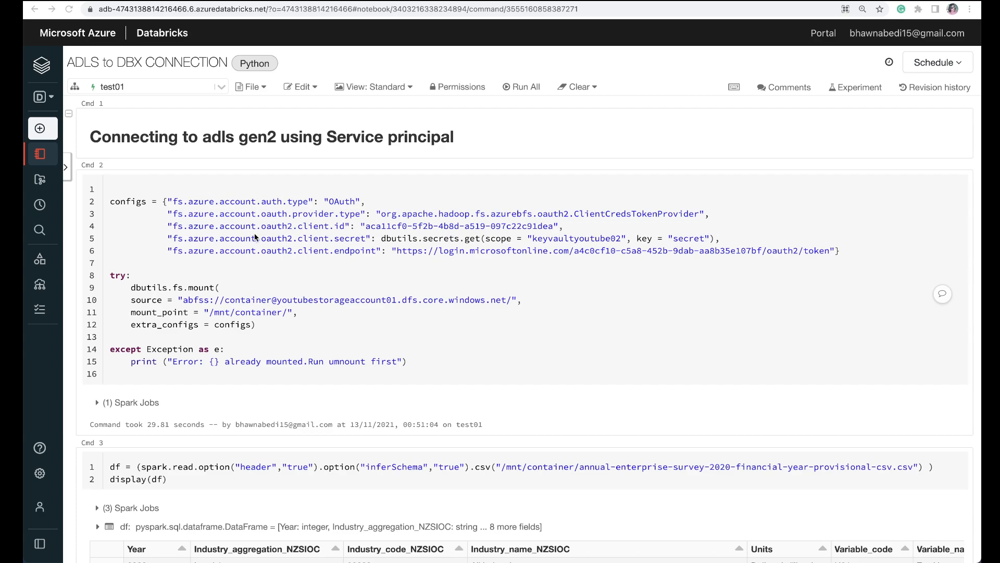
Step: Locate the client.id setting in the notebook's mount cell and copy the Application (client) ID from app-registration's overview in the Azure portal
left_click(315, 228)
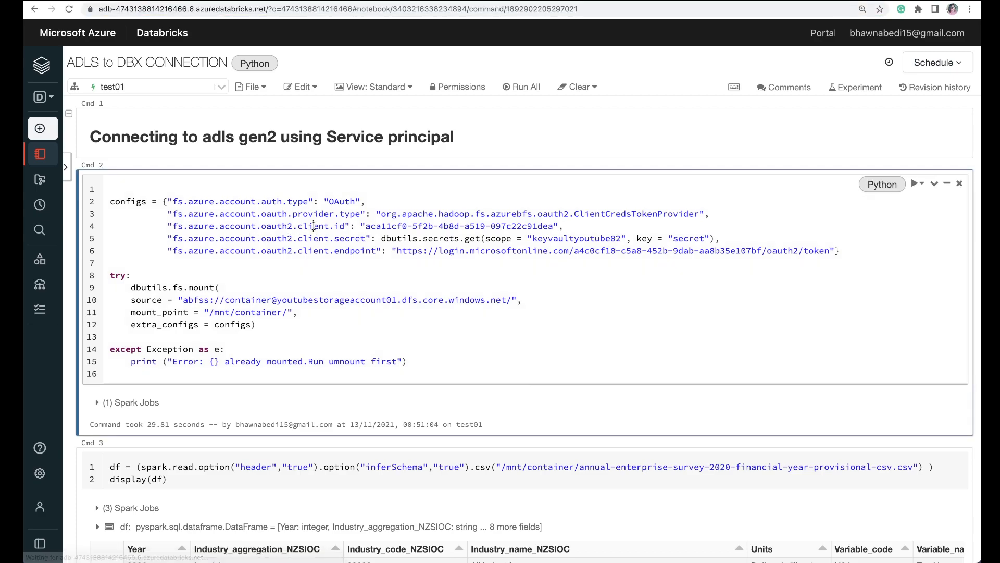
triple_click(315, 226)
double_click(471, 227)
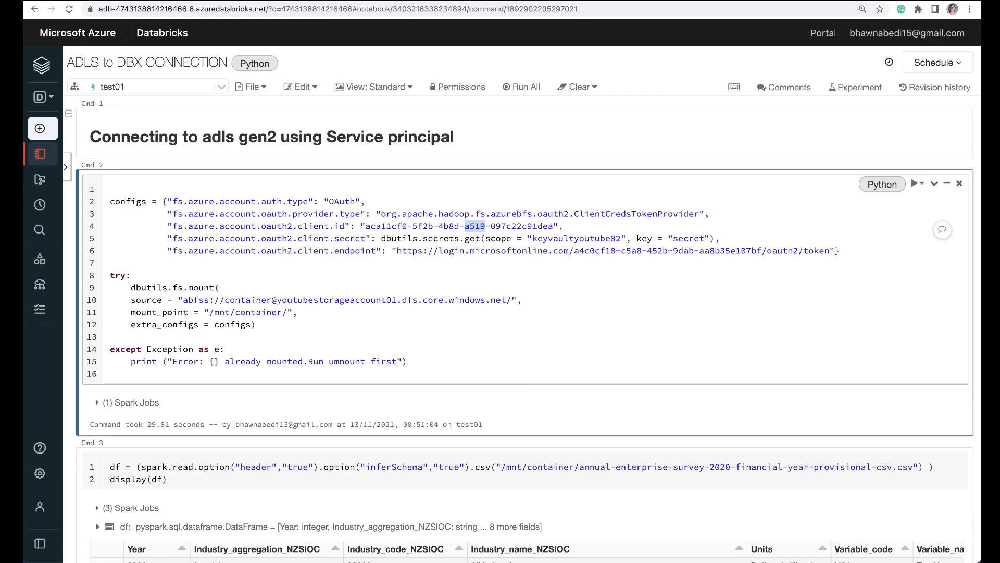
left_click(250, 1)
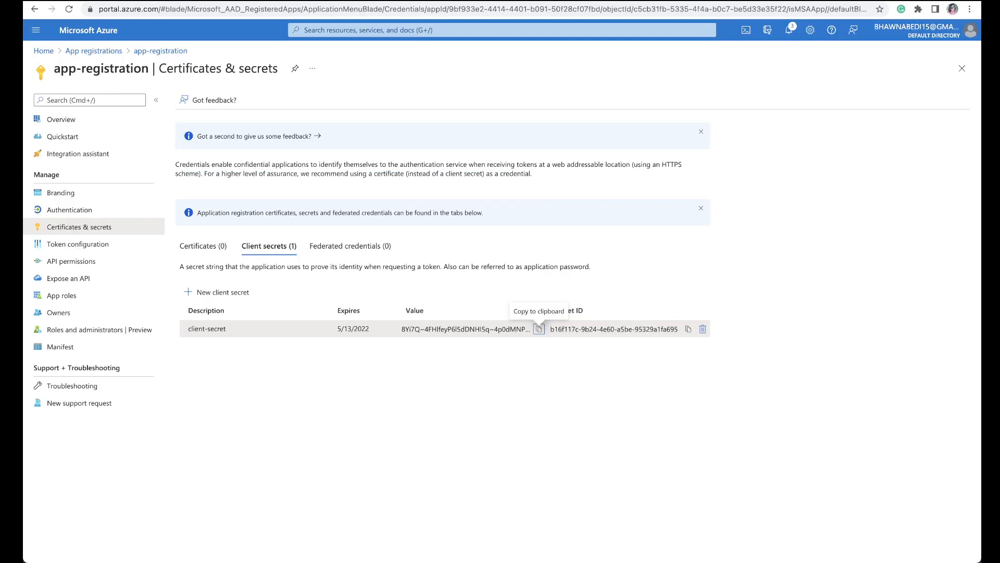
left_click(93, 51)
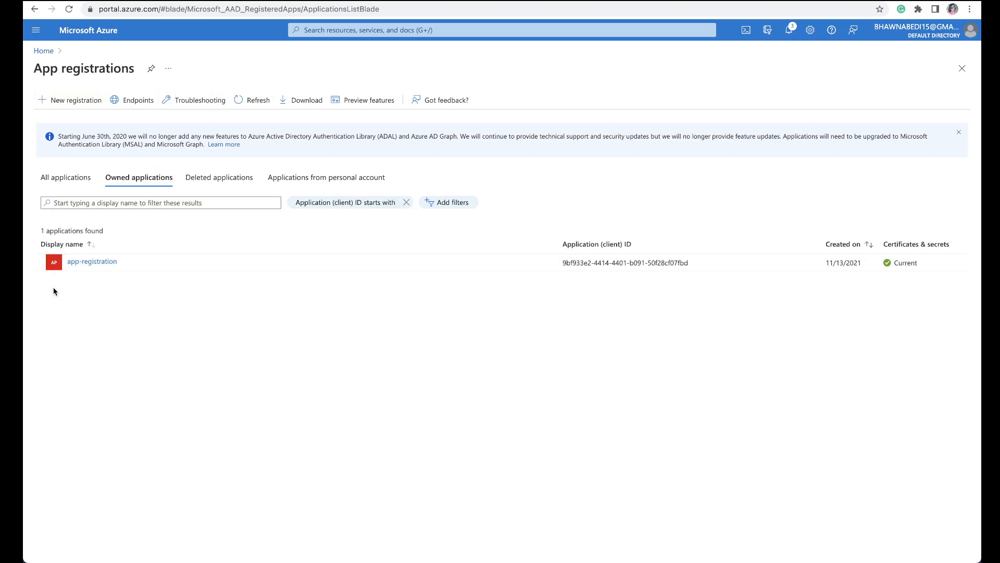
left_click(89, 262)
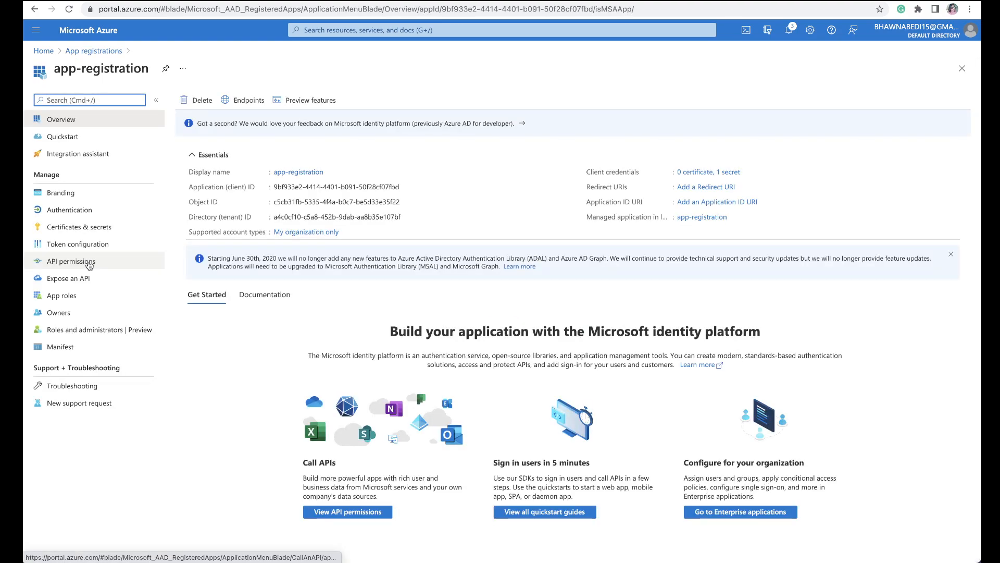
left_click(406, 189)
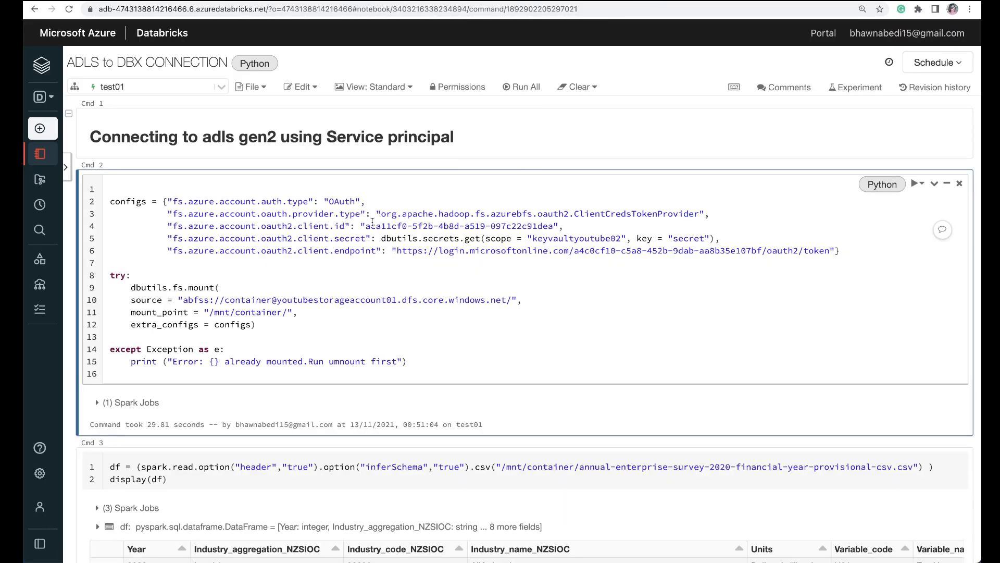
Step: Replace the fs.azure.account.oauth2.client.id value in the notebook's configs with the copied application (client) ID
left_click_drag(367, 226, 552, 226)
key("BackSpace")
key("BackSpace")
type("V")
key("BackSpace")
key("ctrl+v")
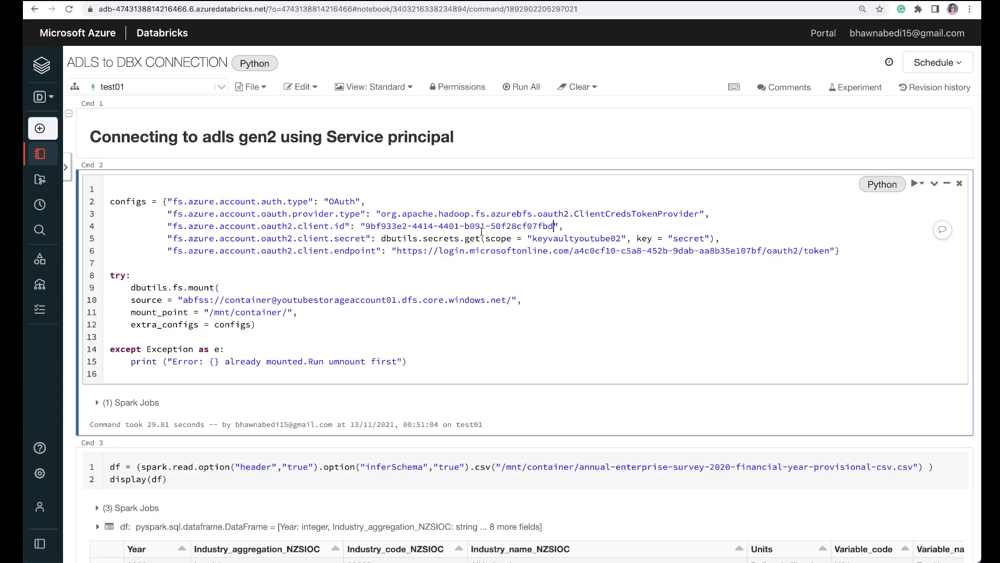
Step: Replace the tenant ID in the notebook's client.endpoint URL with the Directory (tenant) ID copied from app-registration's overview in the Azure portal
double_click(365, 250)
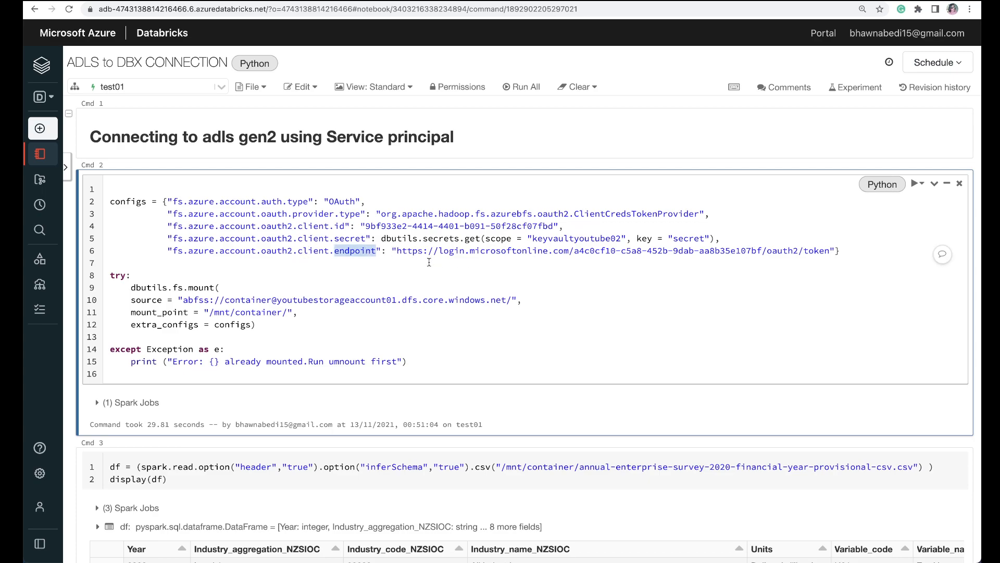
double_click(599, 249)
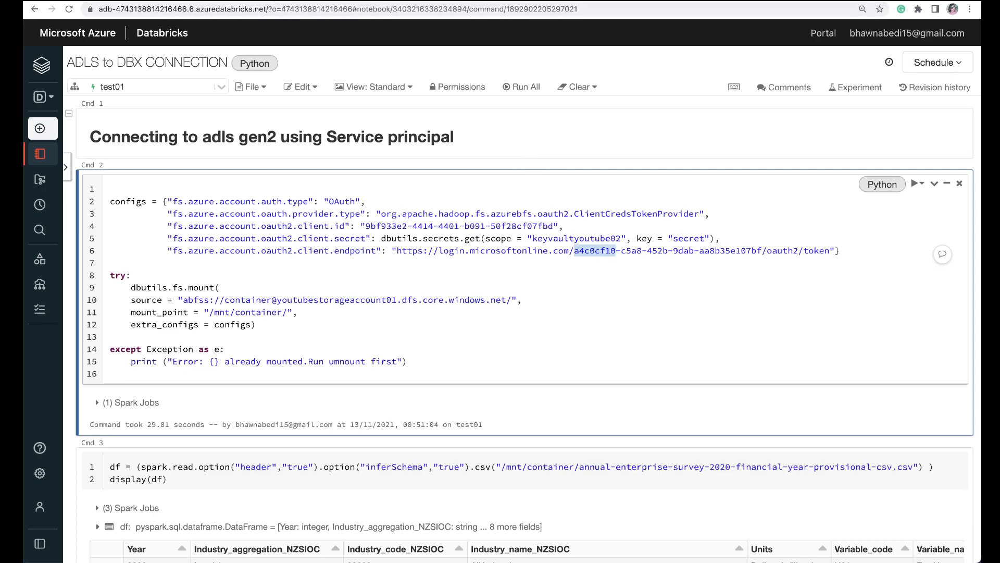
left_click(208, 0)
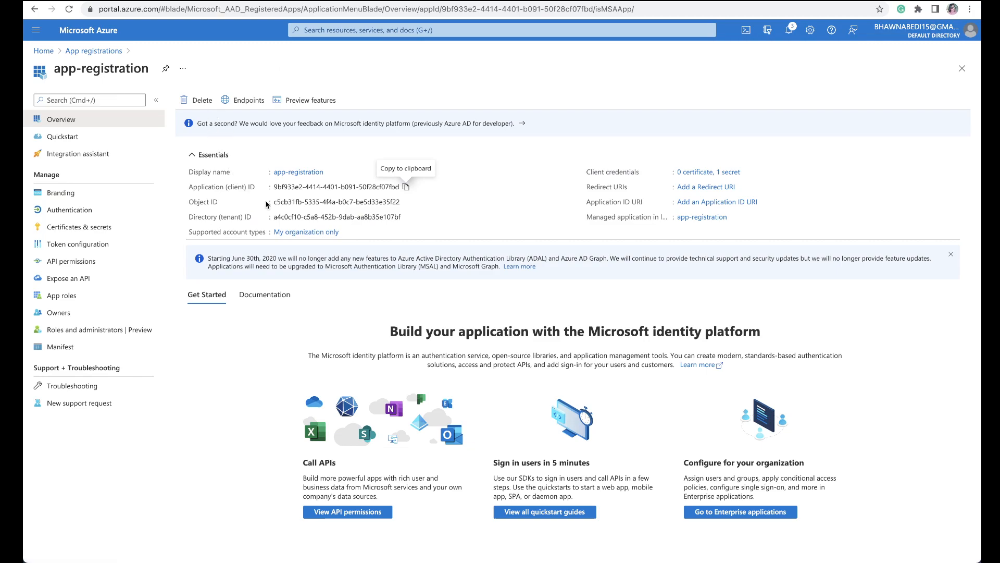
left_click(407, 218)
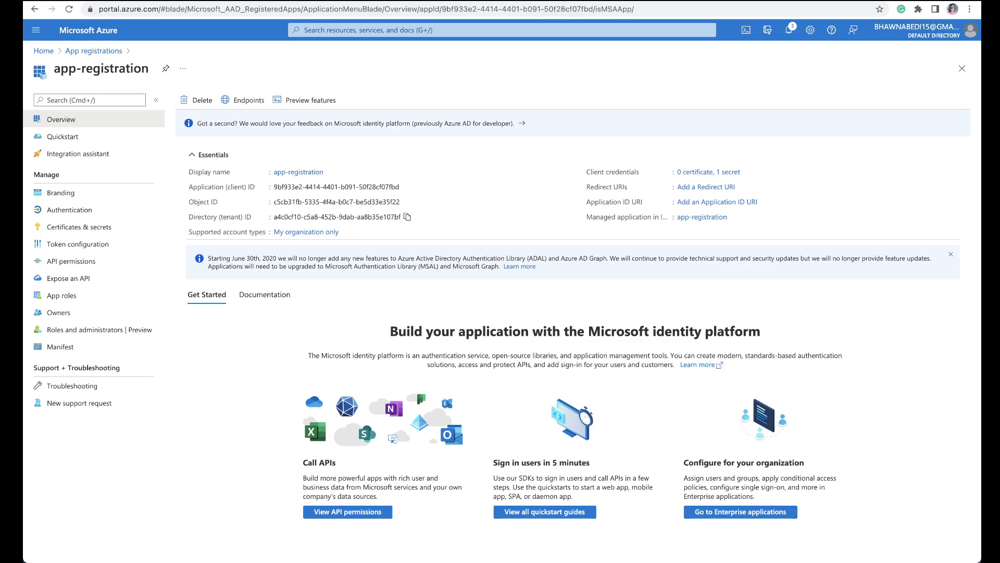
left_click(468, 1)
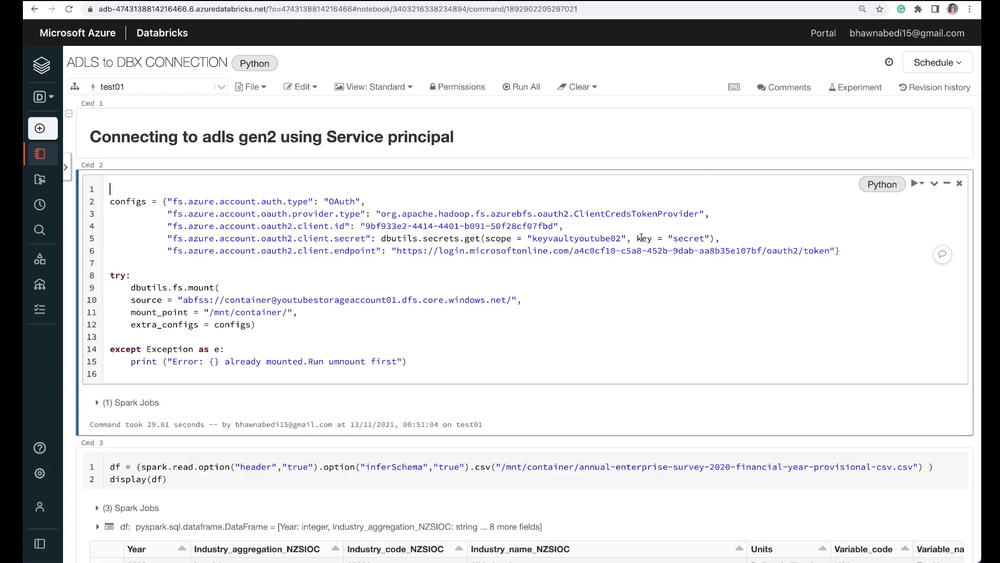
left_click_drag(575, 250, 763, 249)
key("BackSpace")
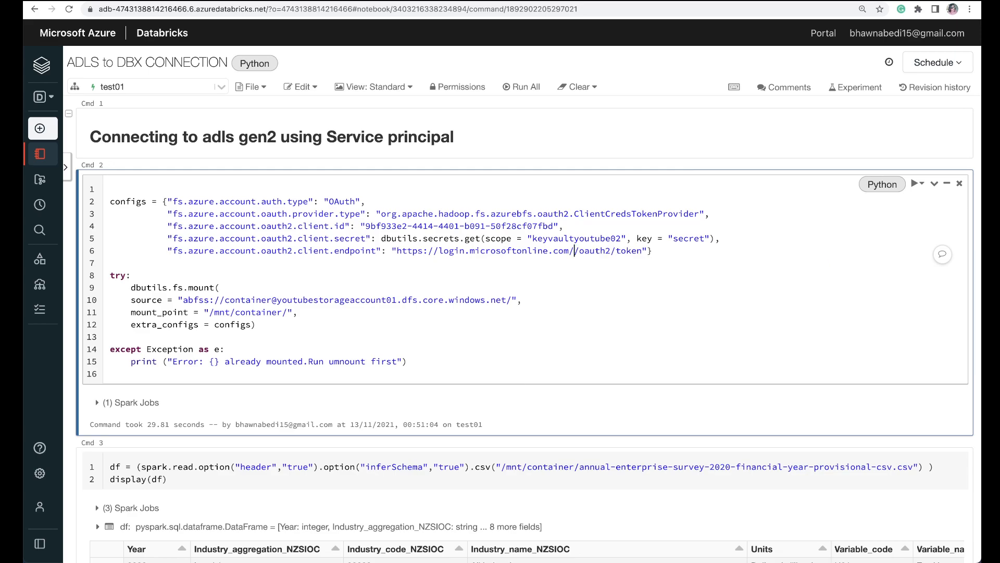
key("ctrl+v")
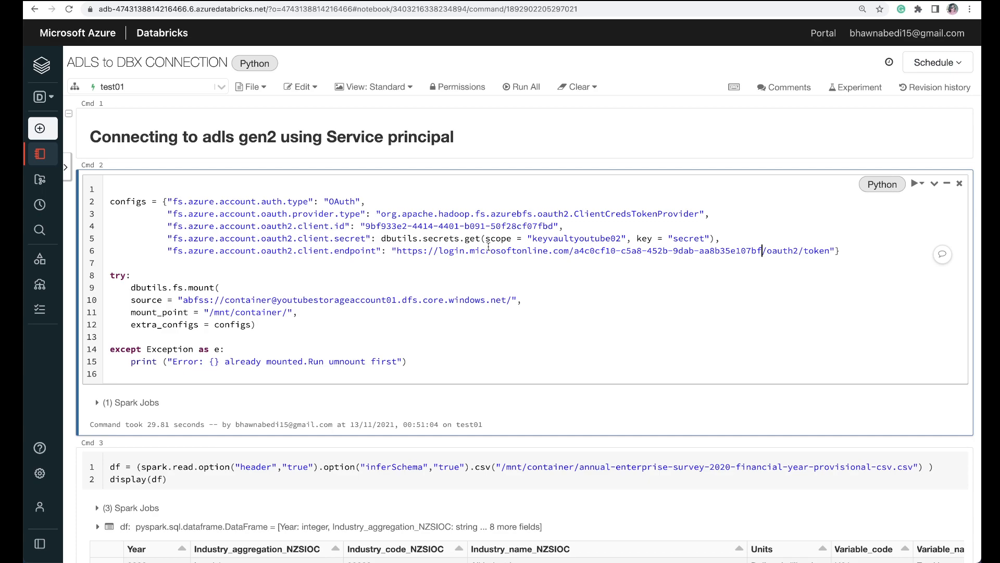
Step: Copy the key vault name youtubekeyvault02 from the Azure portal and set it as the scope in the notebook's client.secret line
double_click(394, 227)
left_click(394, 227)
left_click_drag(366, 227, 554, 222)
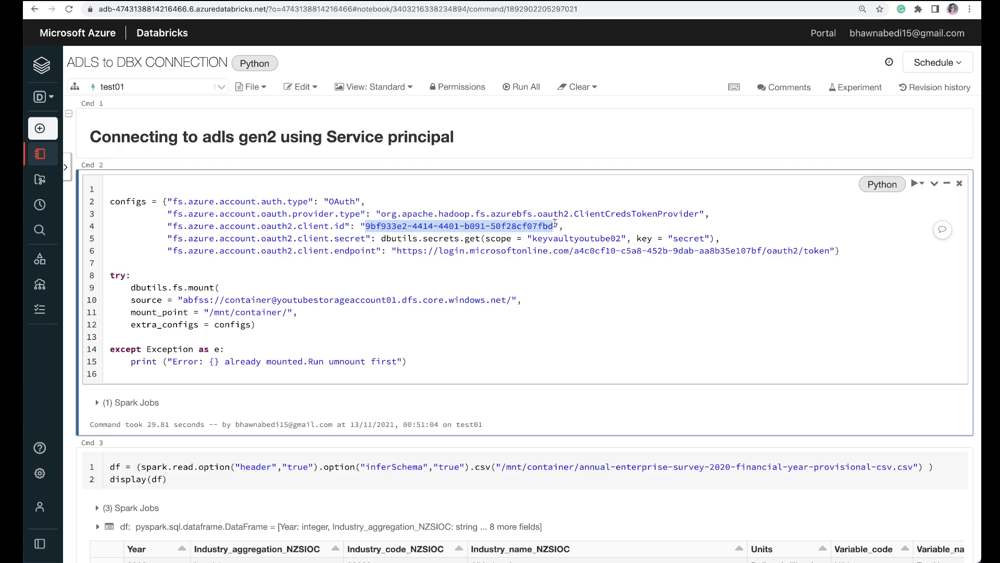
double_click(568, 237)
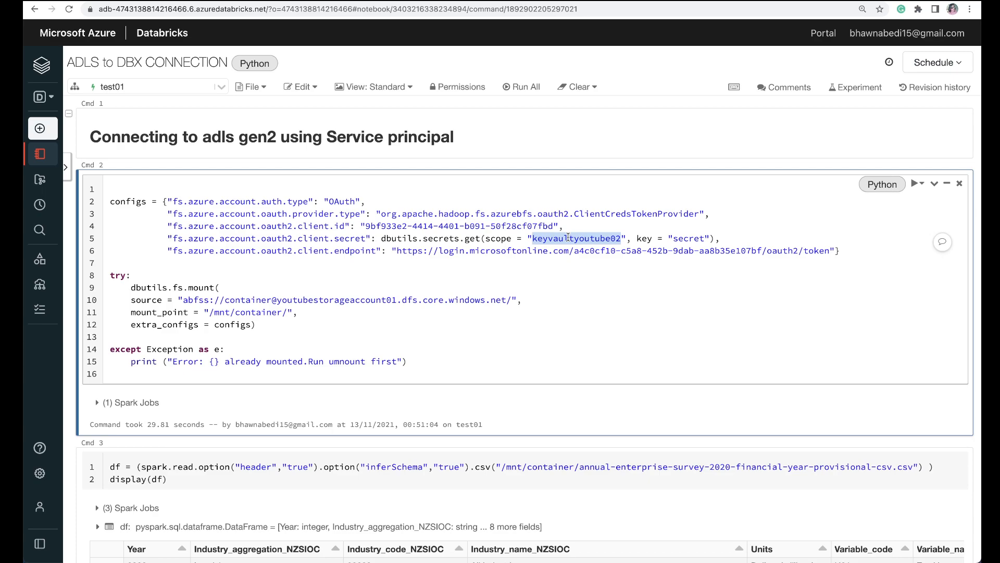
double_click(495, 238)
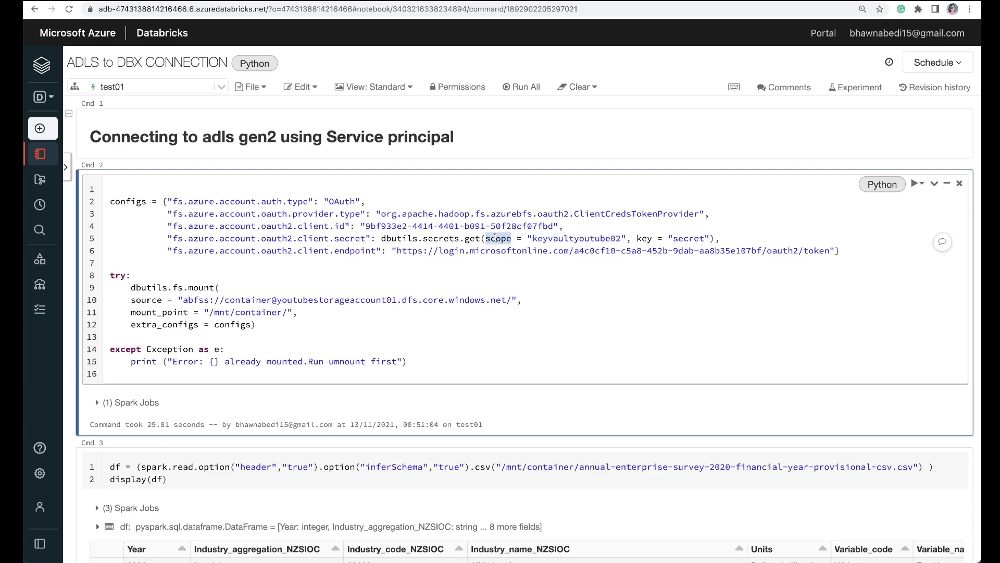
double_click(607, 238)
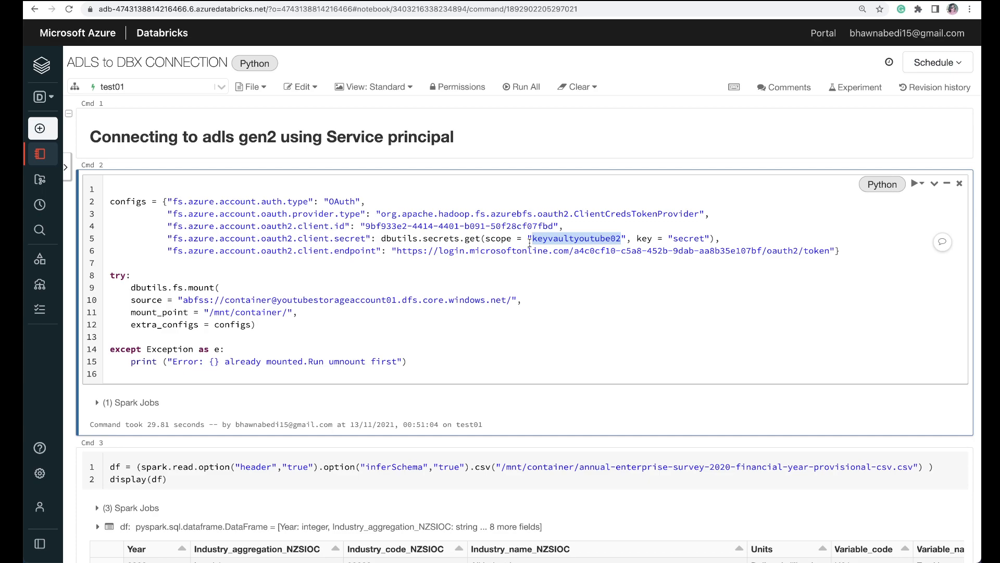
left_click(271, 1)
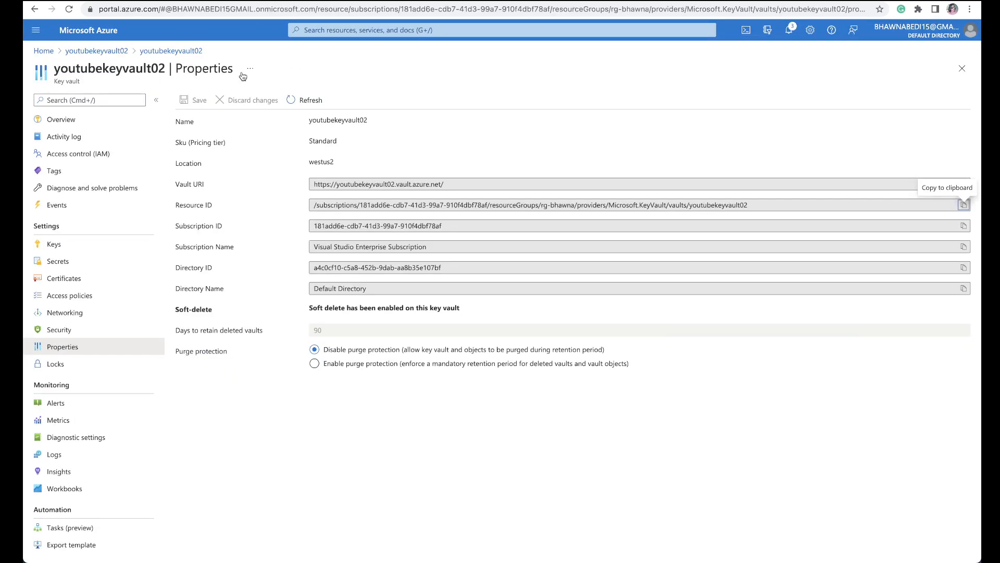
double_click(137, 69)
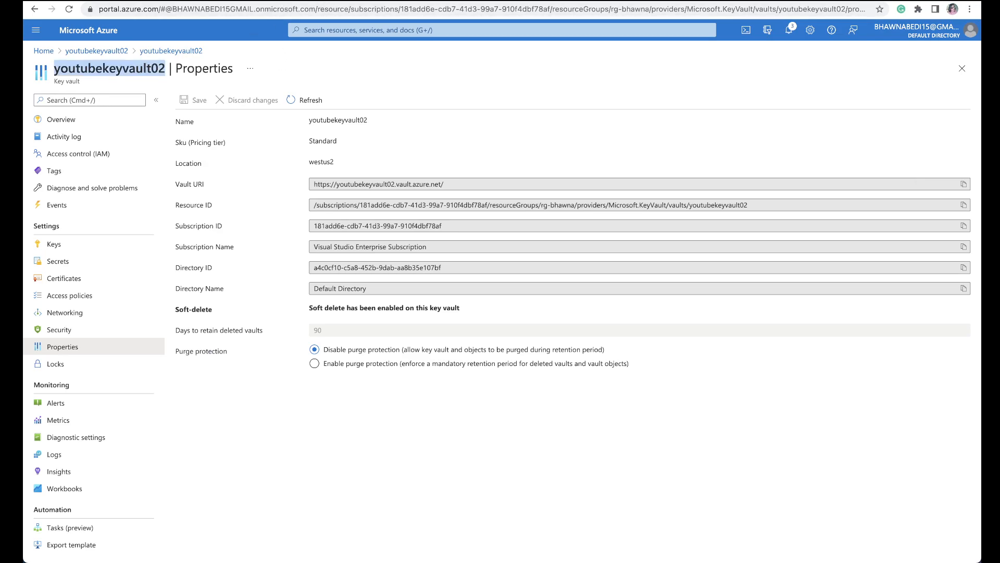
left_click(396, 1)
double_click(579, 238)
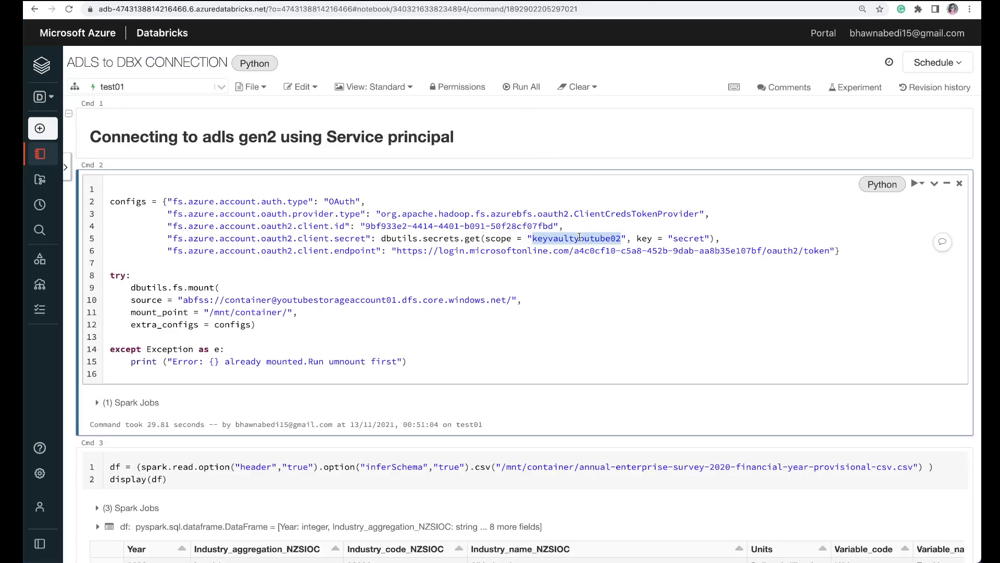
key("ctrl+v")
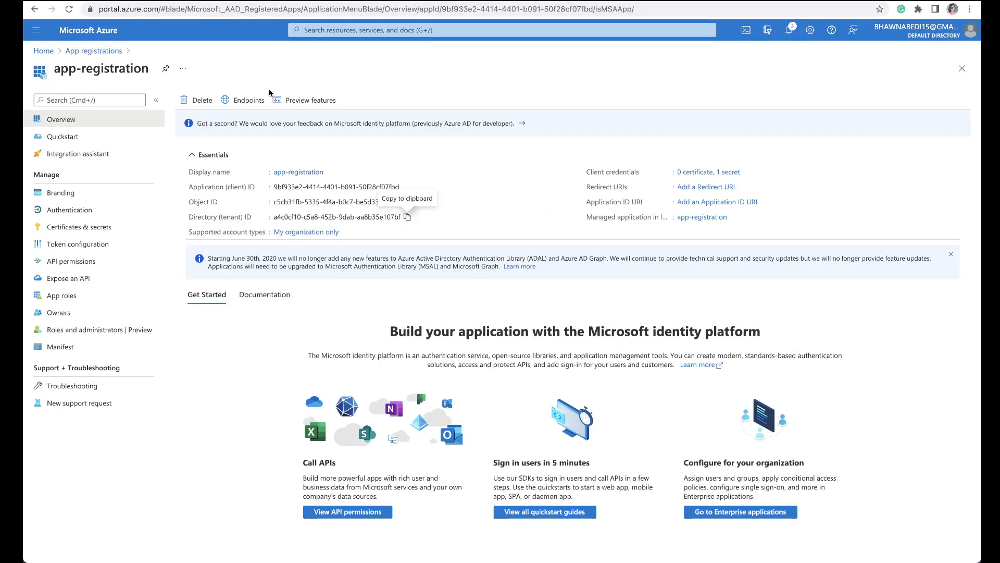
Step: Check the secret name listed in youtubekeyvault02 against the key value in the notebook's configs, and review the whole configs block
left_click(117, 226)
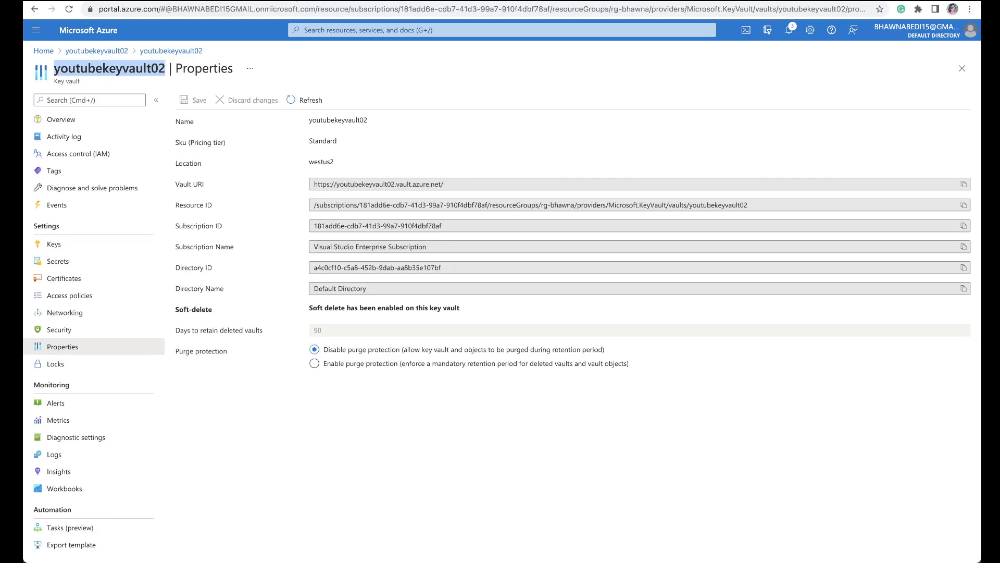
left_click(101, 266)
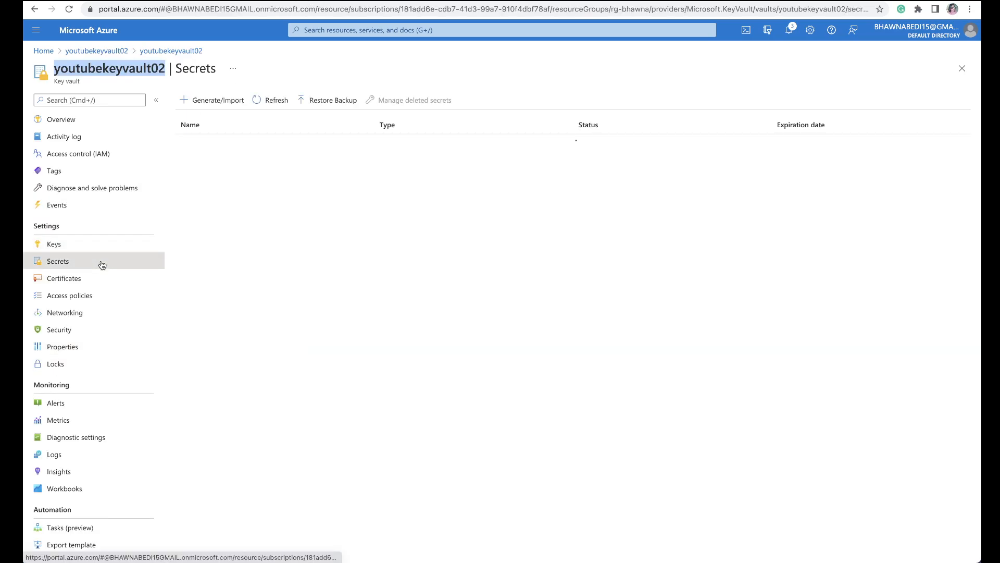
left_click(254, 104)
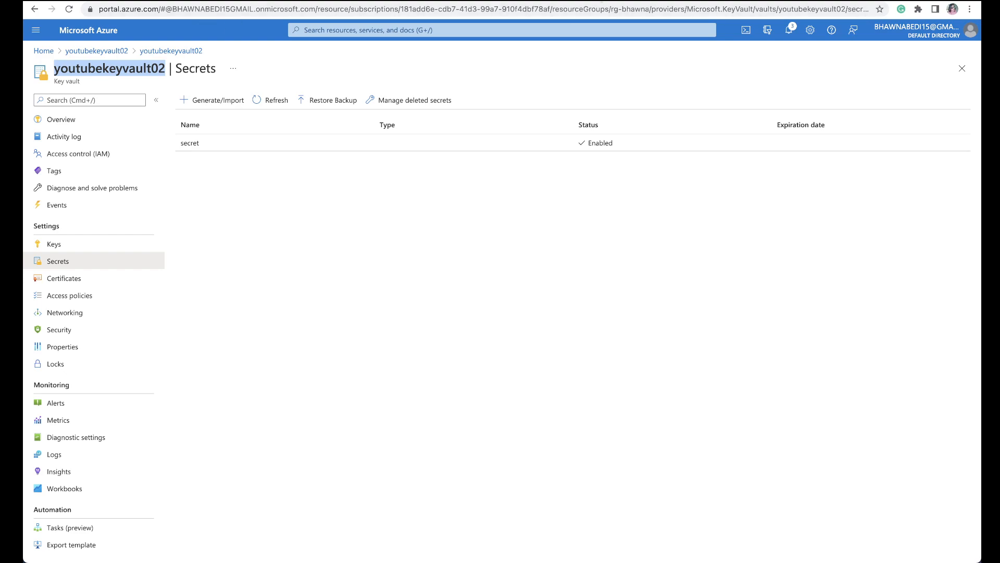
left_click(613, 1)
double_click(695, 238)
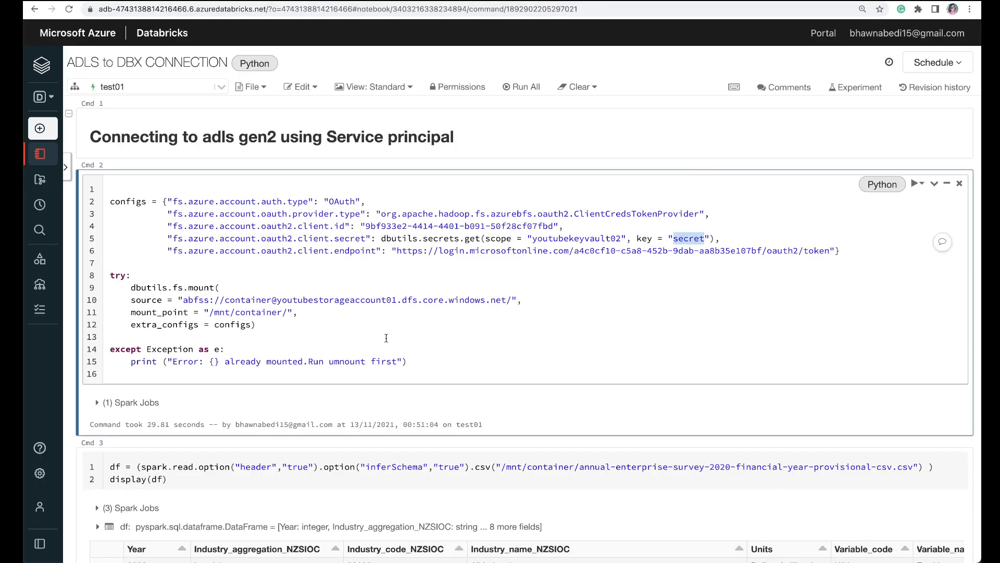
left_click(627, 252)
left_click_drag(848, 251, 136, 172)
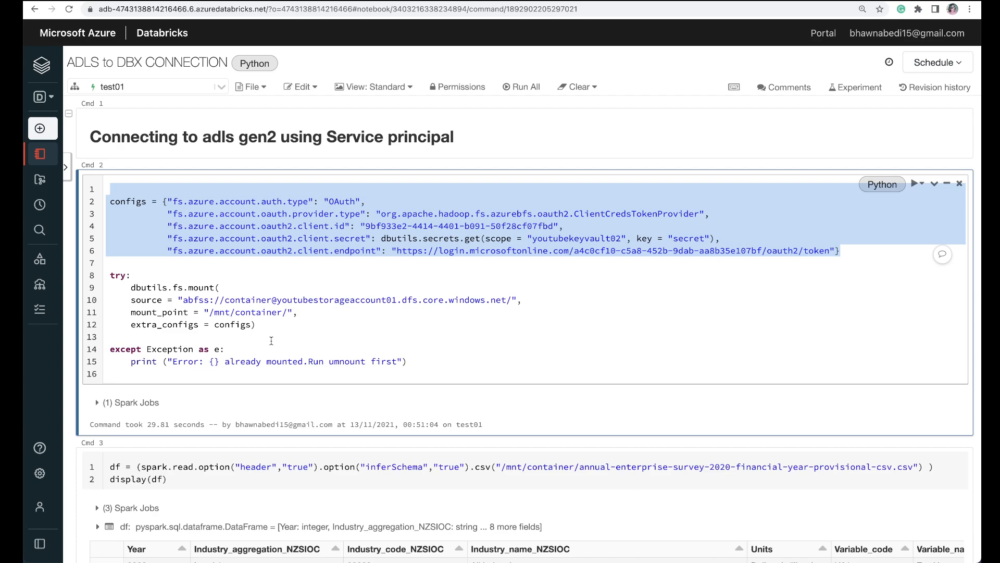
Step: Check youtubestorageaccount01's containers against the container and account names in the notebook's mount source, and run the mount cell
left_click(156, 1)
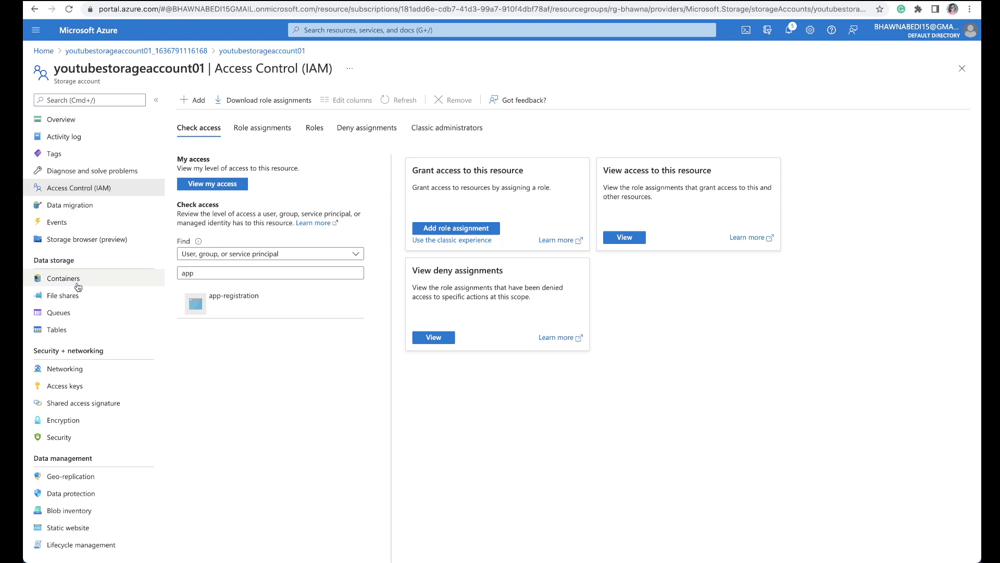
left_click(125, 280)
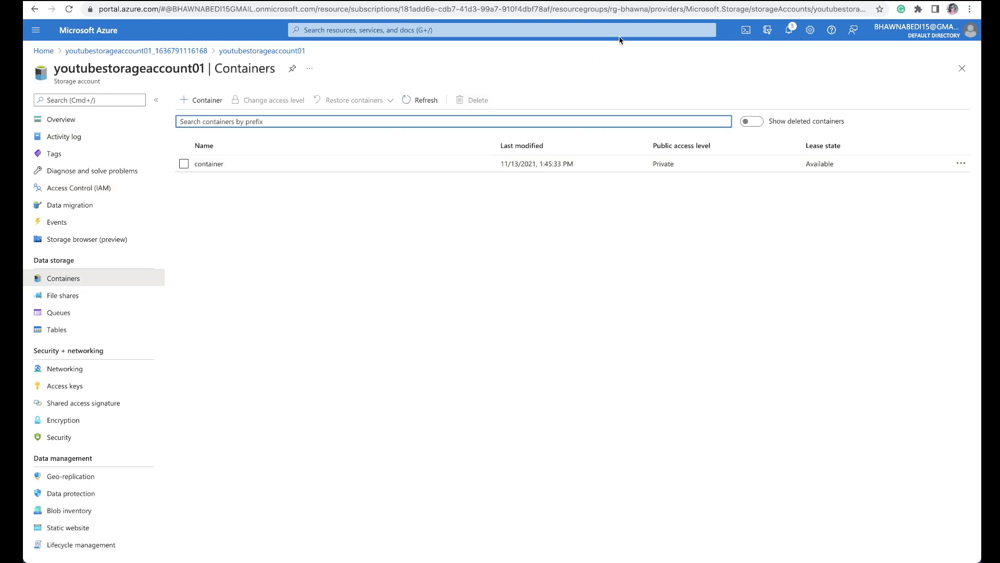
left_click(627, 1)
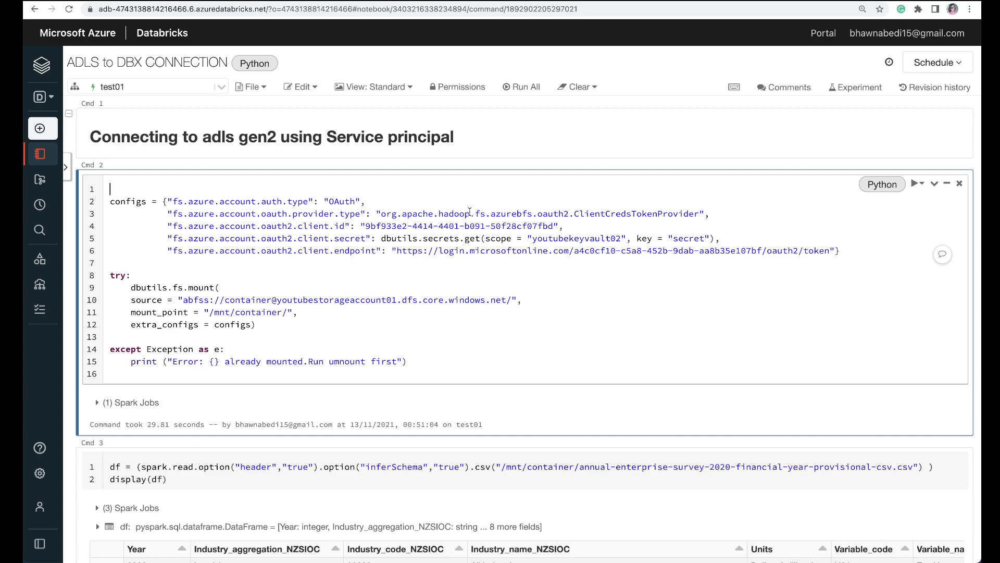
double_click(349, 302)
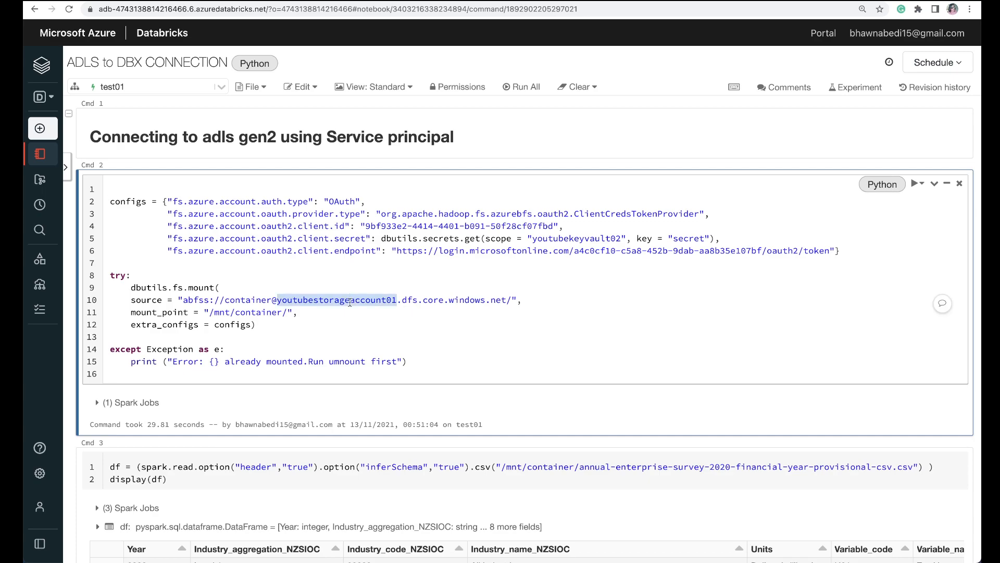
left_click(237, 301)
double_click(237, 300)
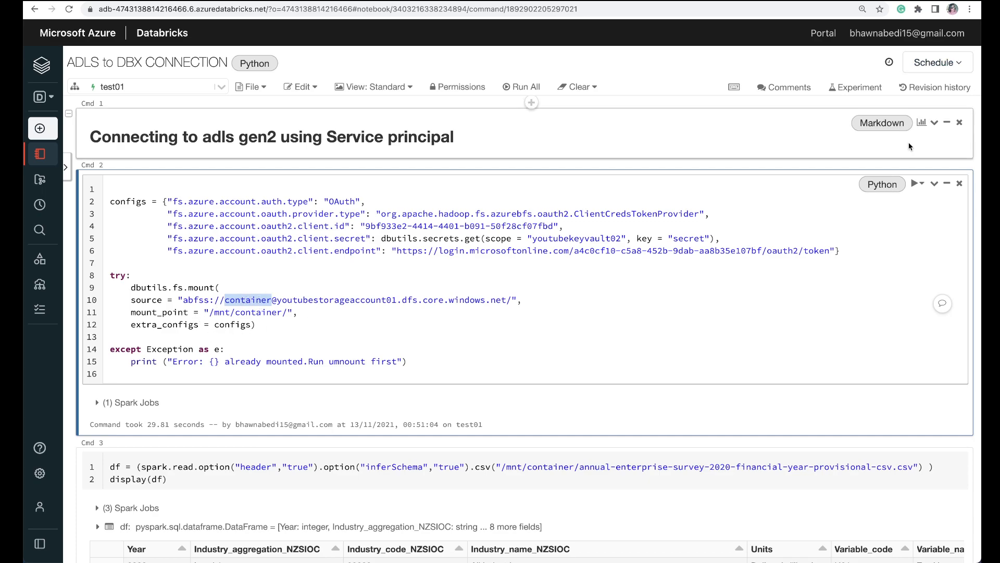
left_click(917, 183)
left_click(919, 206)
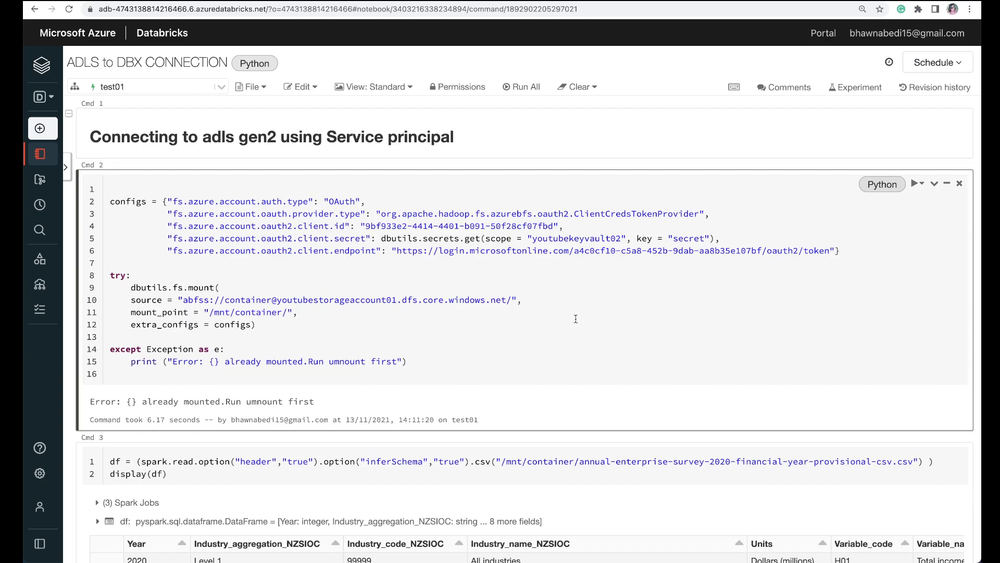
Step: Copy the mount point name into the notebook's Unmounting cell so it targets /mnt/container, and run that cell
scroll(576, 319, "down", 1)
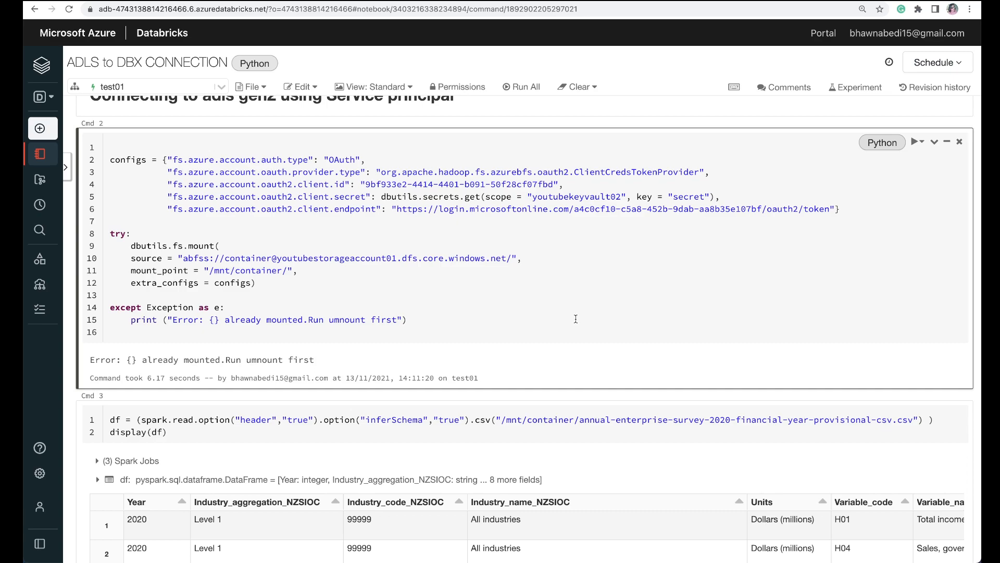
scroll(576, 319, "down", 10)
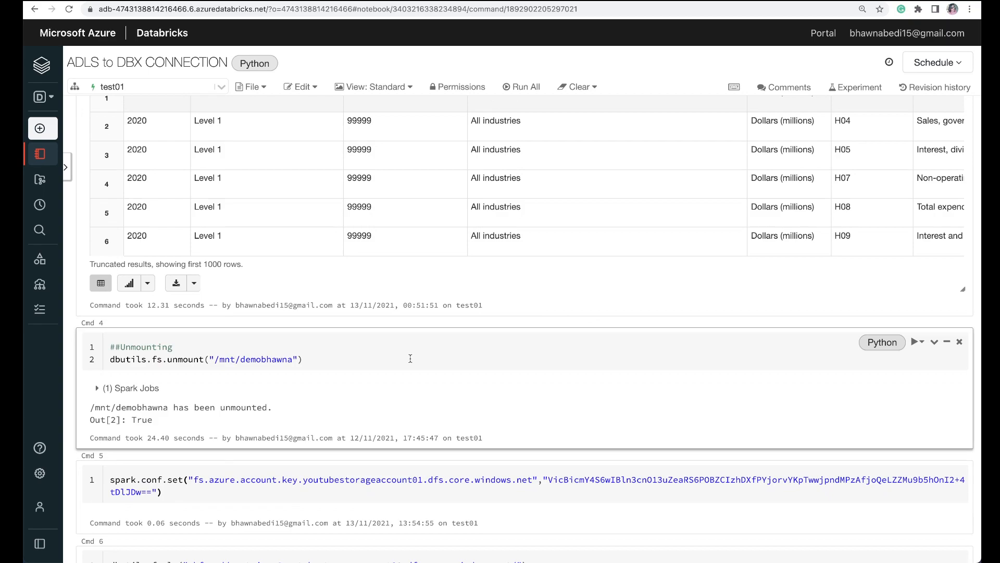
scroll(411, 358, "up", 10)
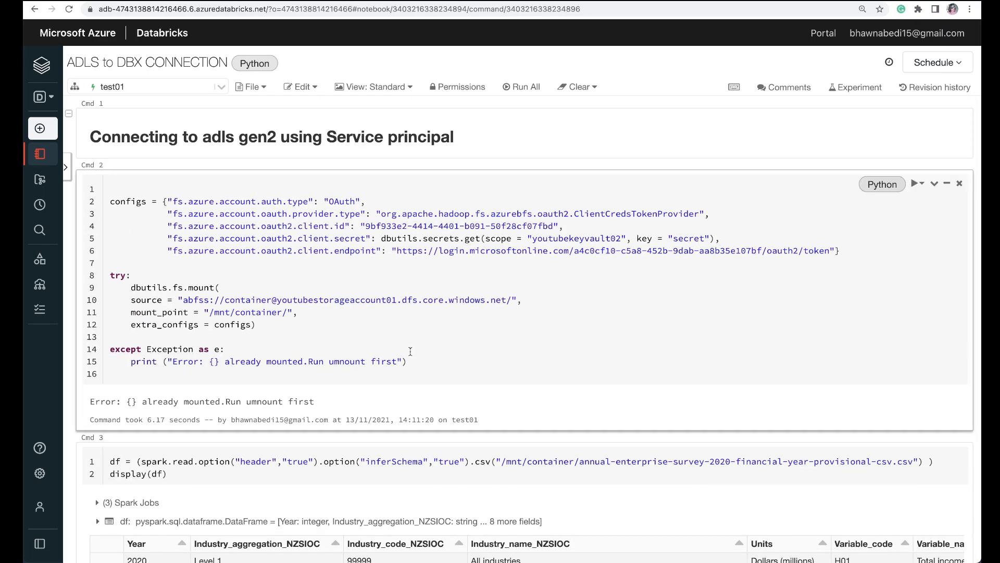
double_click(249, 312)
key("ctrl+c")
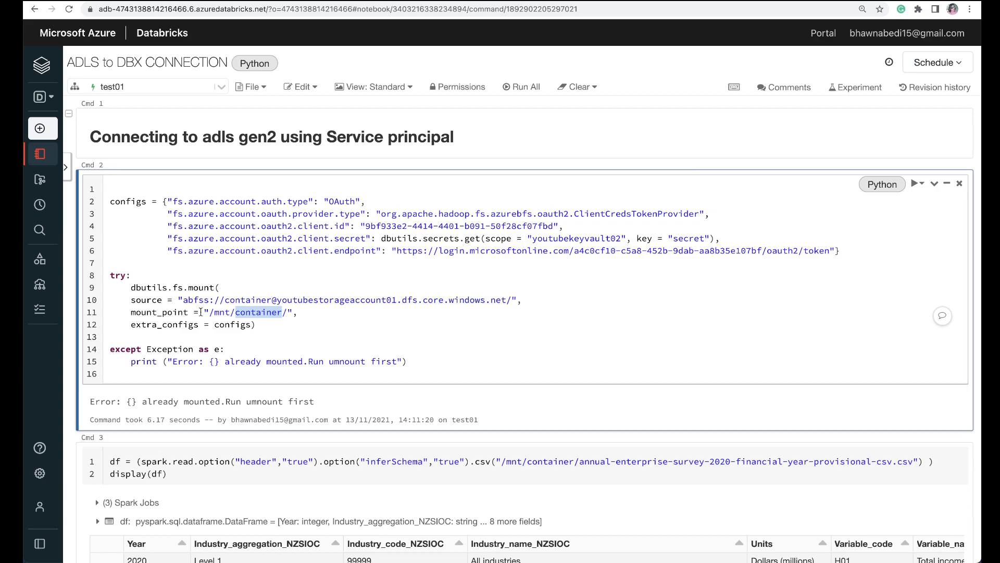
scroll(342, 360, "down", 8)
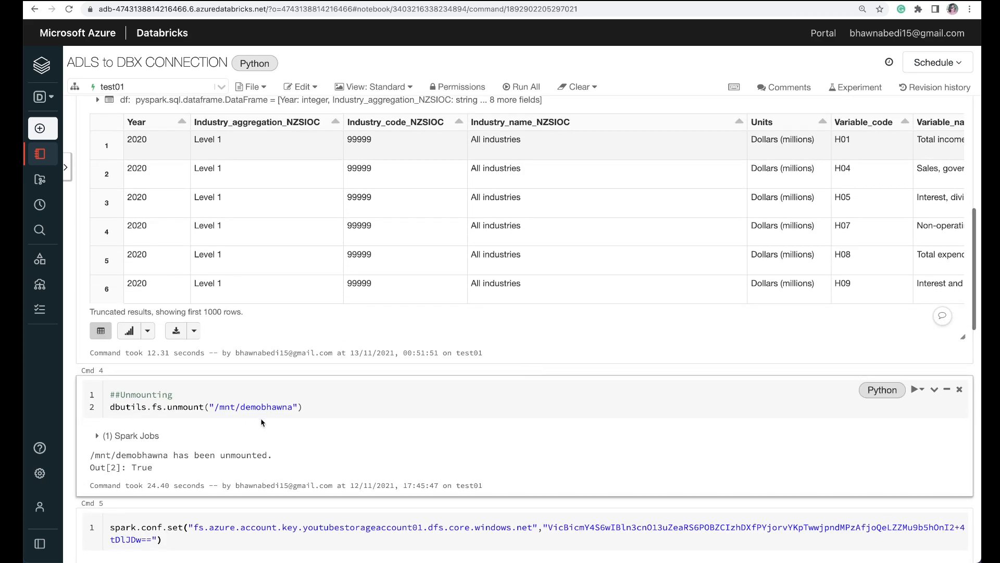
left_click(266, 407)
double_click(266, 407)
key("ctrl+v")
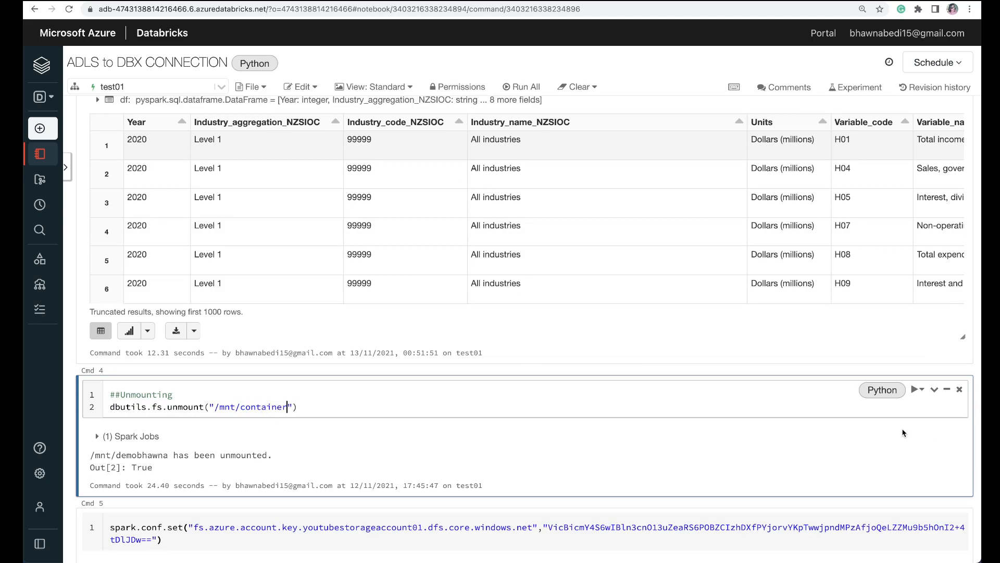
left_click(922, 390)
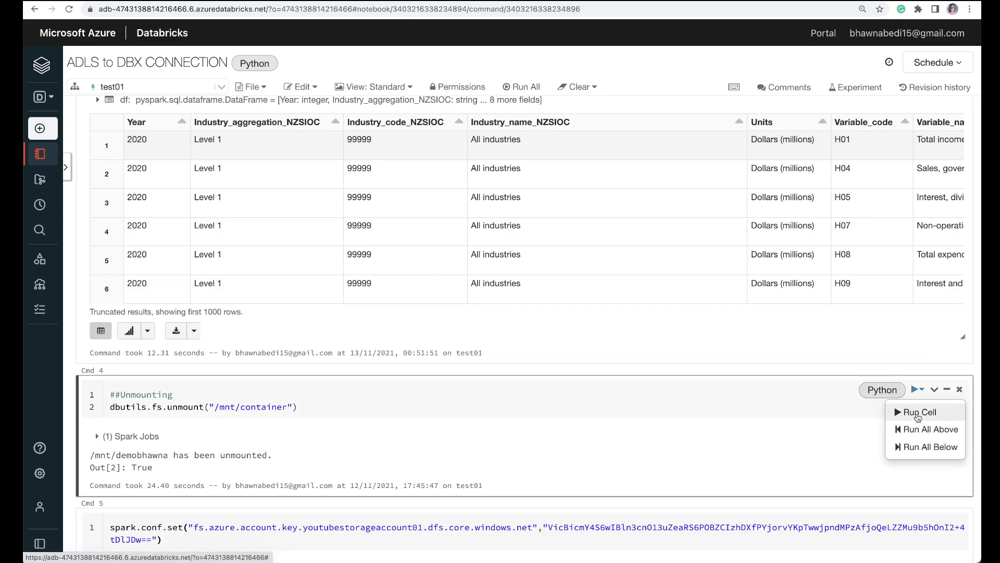
left_click(918, 412)
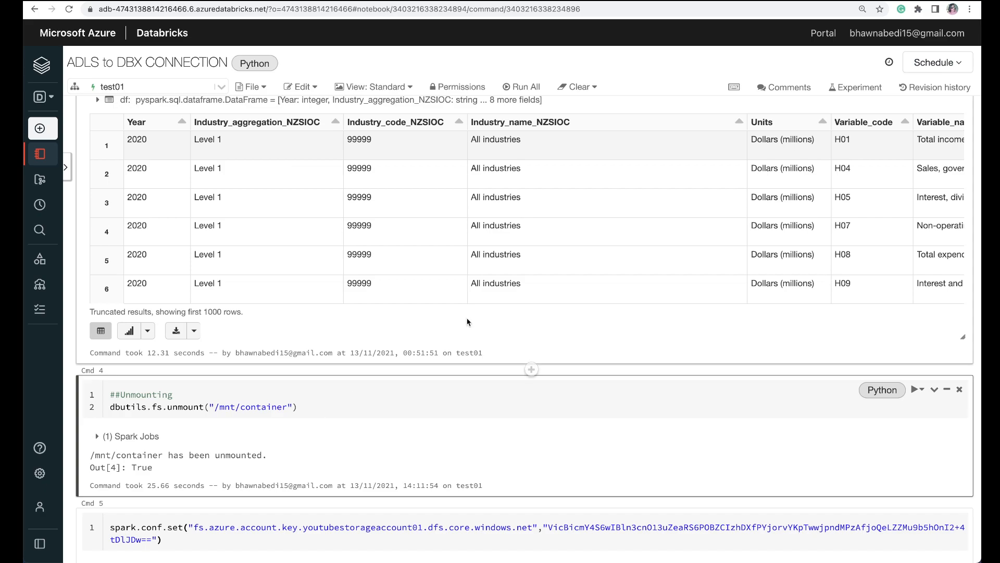
scroll(469, 320, "up", 10)
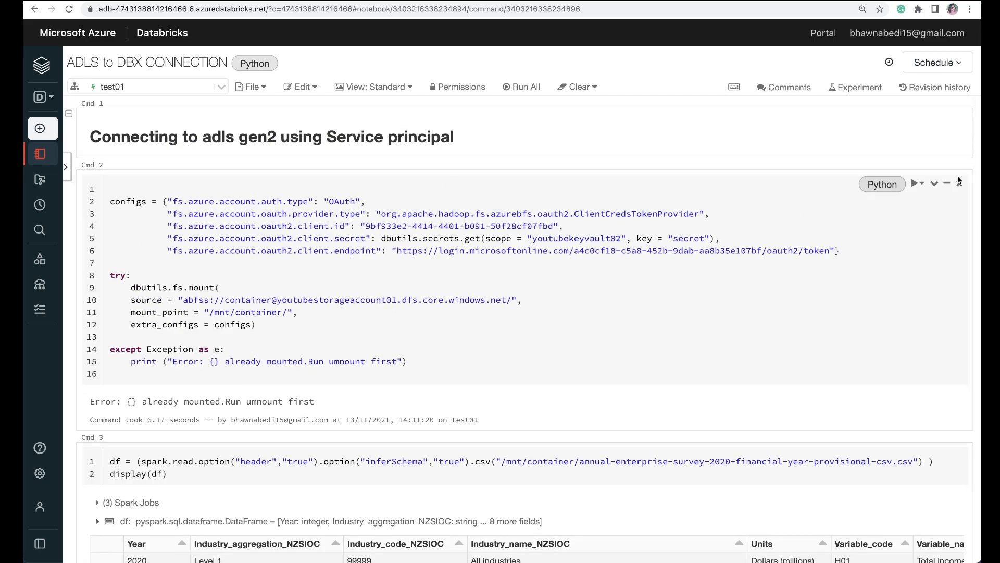
Step: Rerun the mount cell for /mnt/container, and run the cell that reads and displays the annual enterprise survey CSV from that mount
left_click(921, 183)
left_click(922, 207)
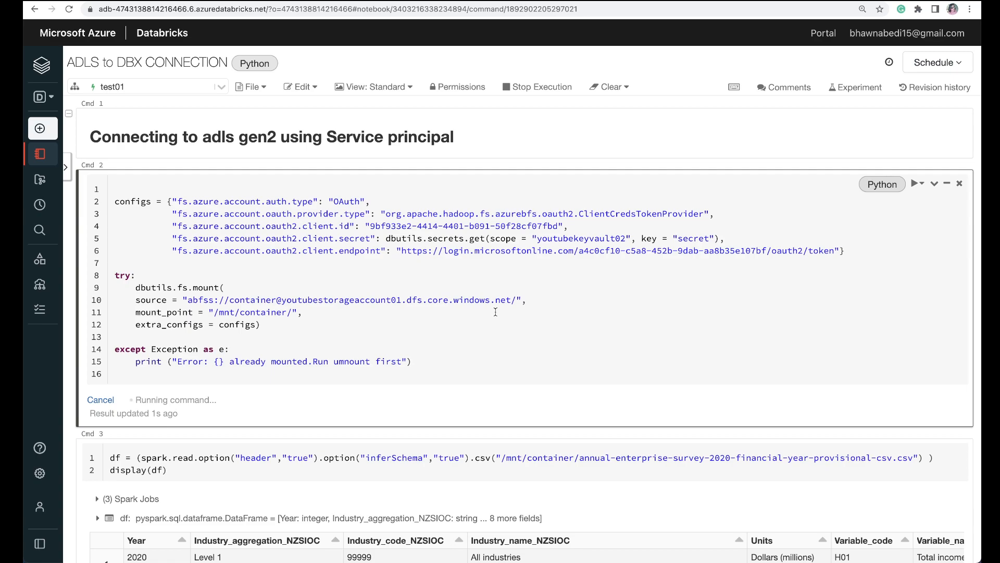
scroll(495, 312, "down", 3)
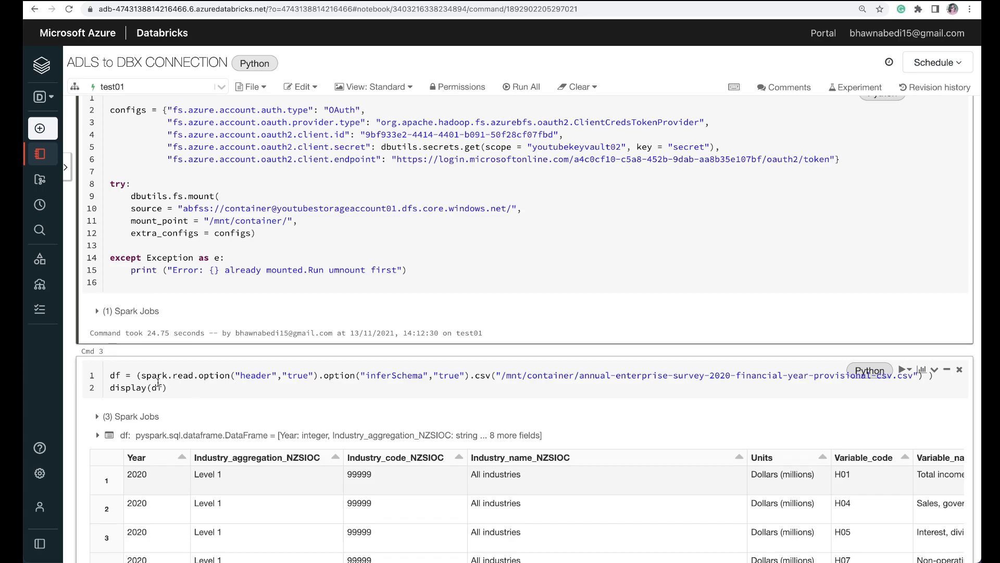
scroll(482, 380, "down", 3)
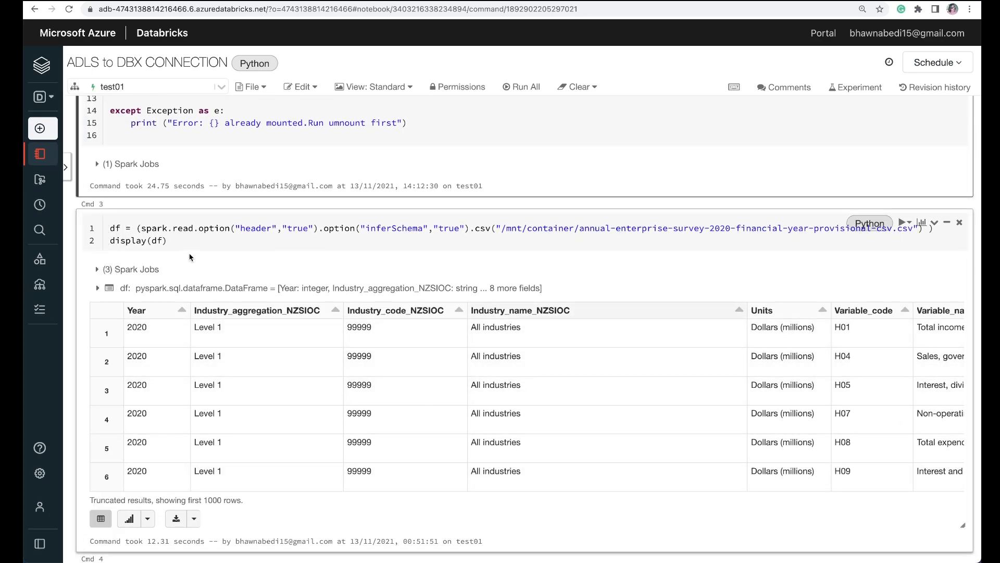
left_click(910, 222)
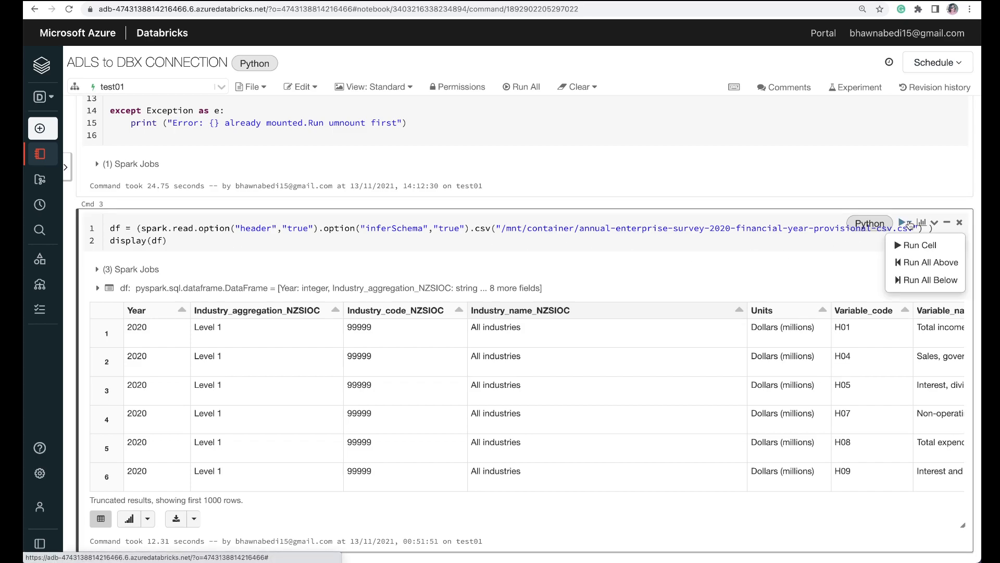
left_click(895, 240)
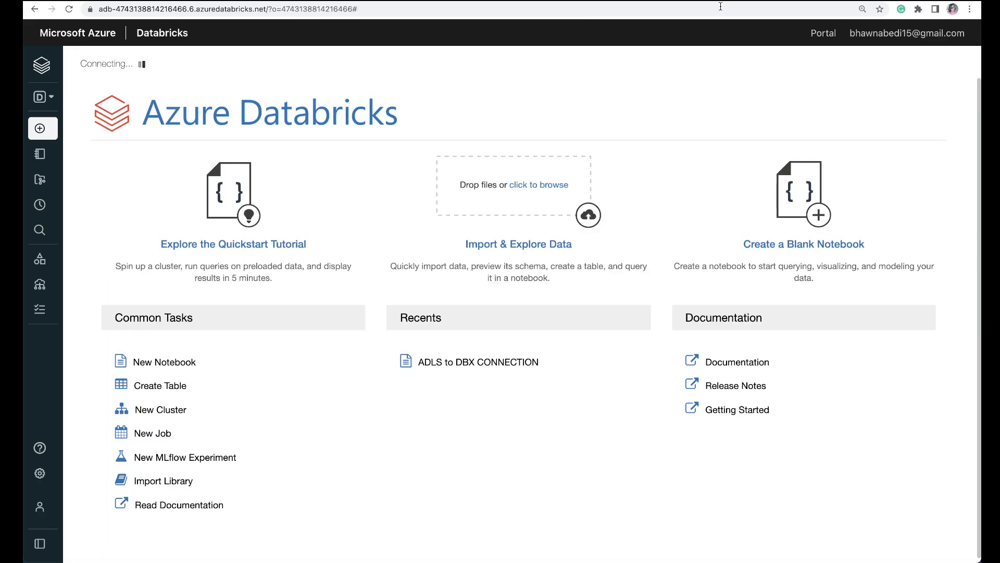
Step: Open the test01 cluster's configuration and check the credential passthrough setting in its advanced options
mouse_move(26, 301)
left_click(60, 293)
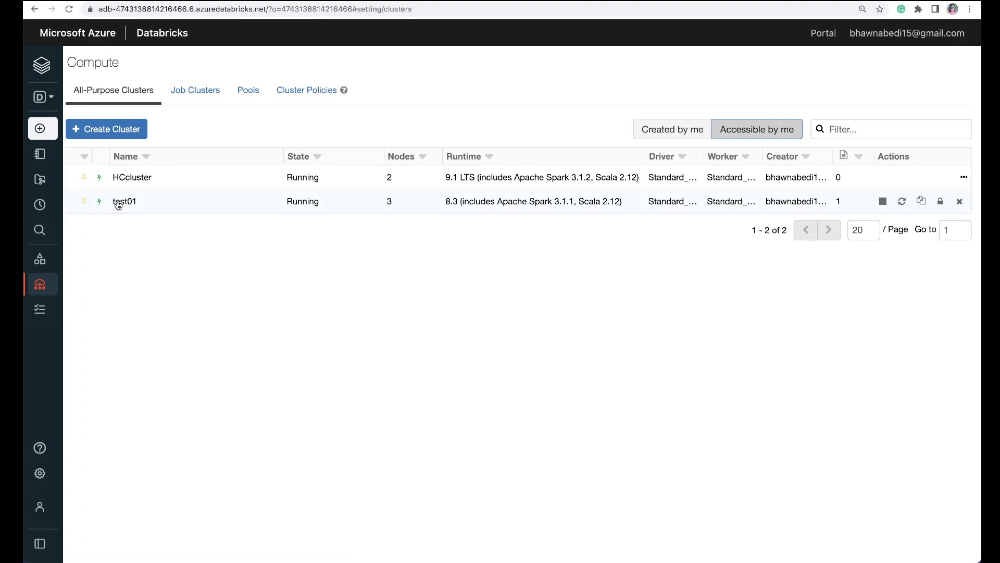
left_click(117, 201)
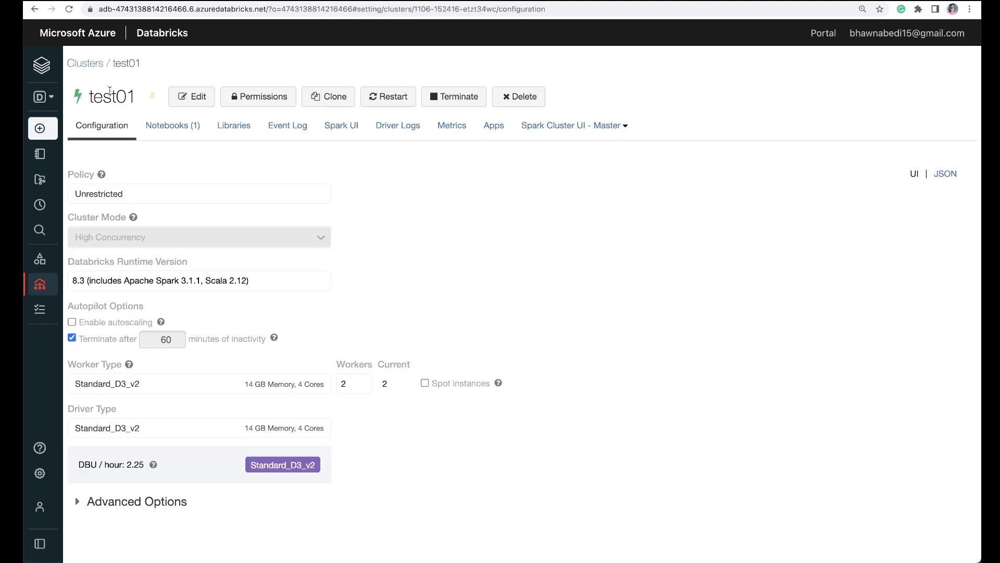
double_click(110, 90)
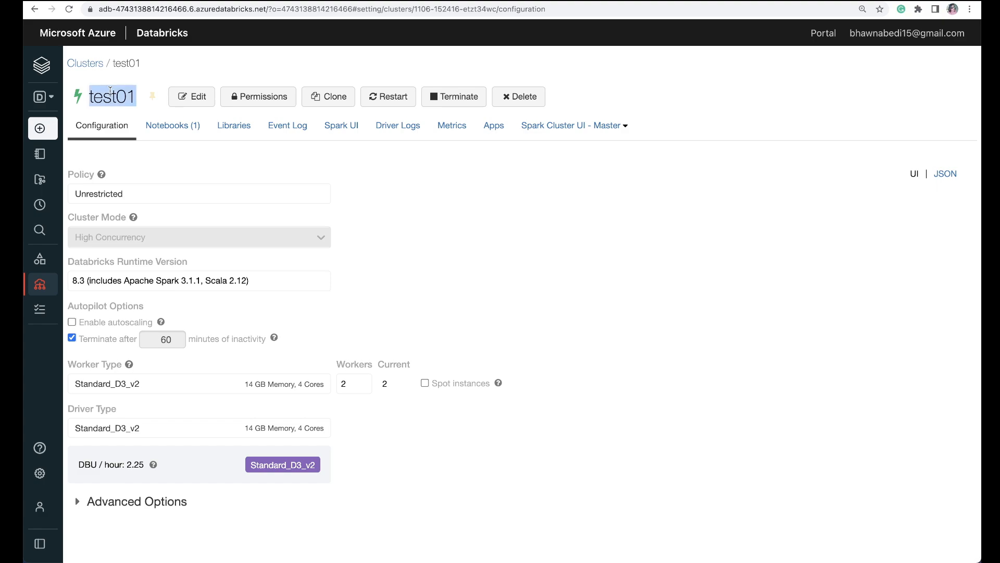
left_click(103, 506)
scroll(539, 426, "down", 5)
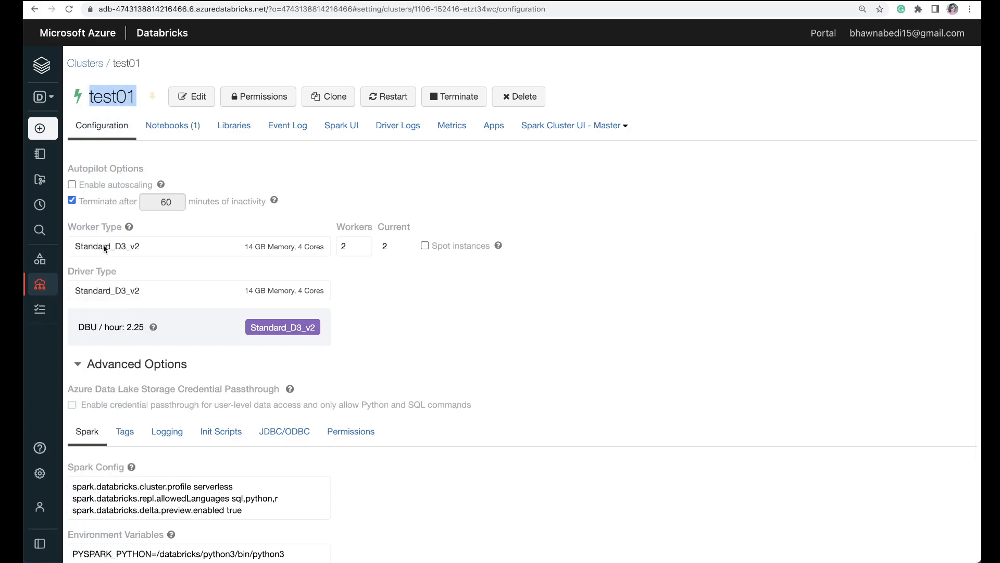
Step: Open the HCcluster configuration from the cluster list and check the credential passthrough setting in its advanced options
mouse_move(52, 279)
left_click(86, 63)
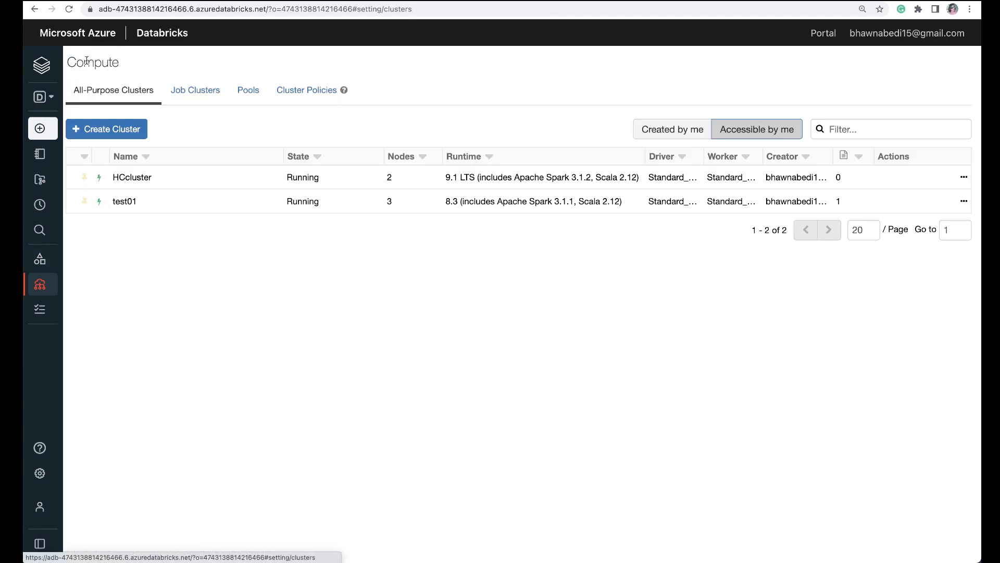
left_click(130, 178)
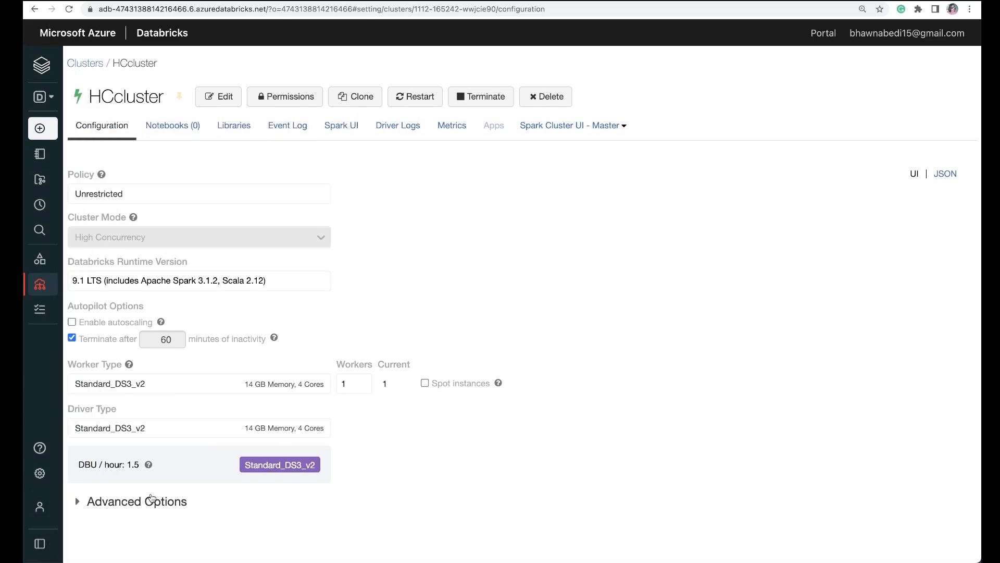
left_click(141, 502)
mouse_move(499, 383)
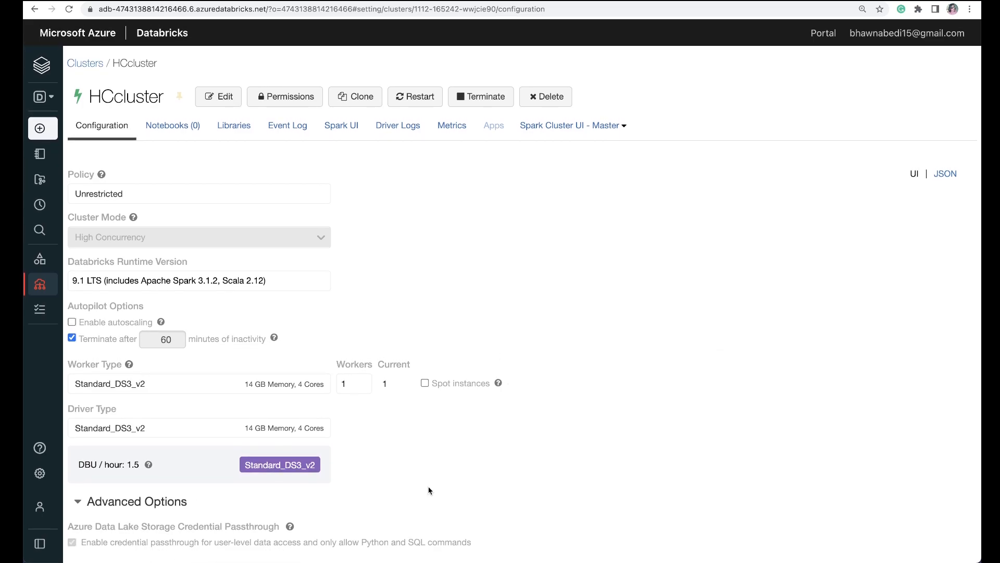
scroll(482, 471, "down", 3)
scroll(483, 471, "down", 3)
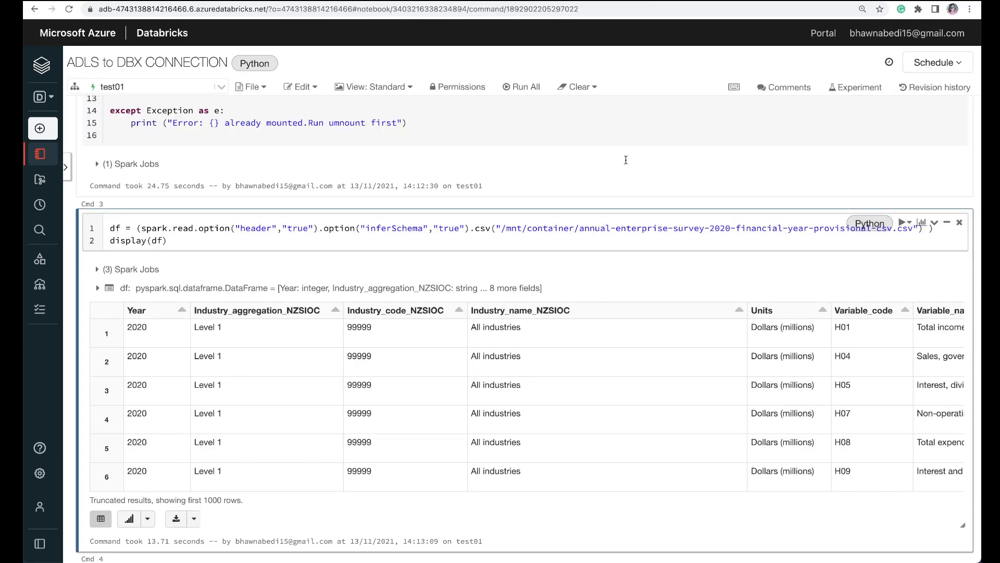
Step: Try running the notebook's Cmd 8 cell with its existing path and mount folder to read the survey CSV
scroll(634, 316, "down", 7)
scroll(634, 317, "down", 3)
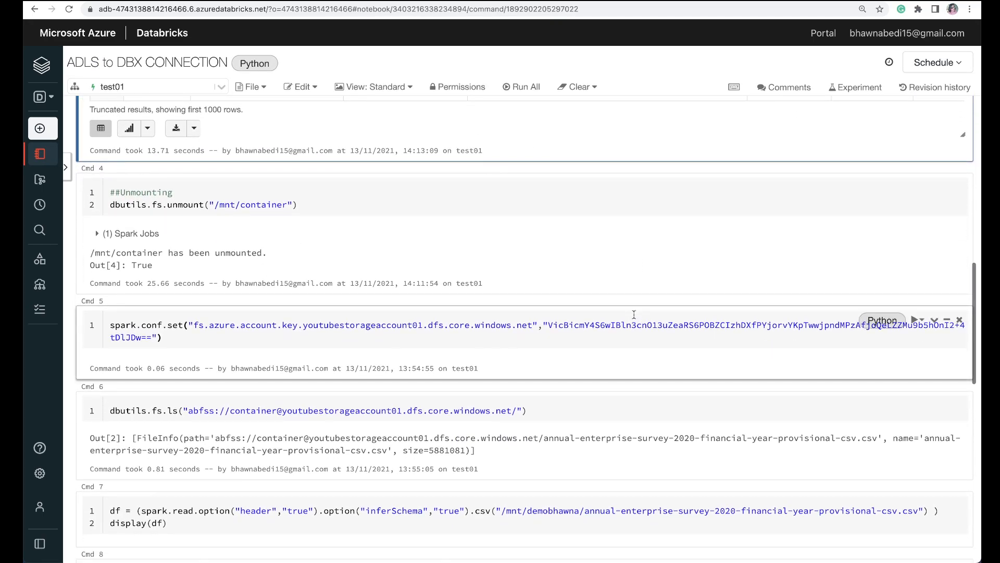
scroll(634, 314, "down", 3)
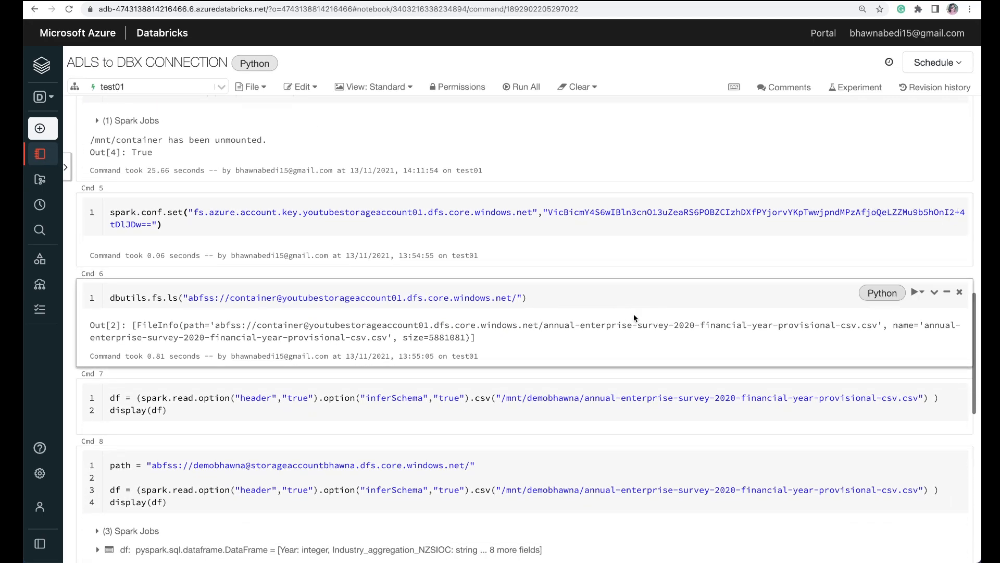
scroll(634, 314, "down", 2)
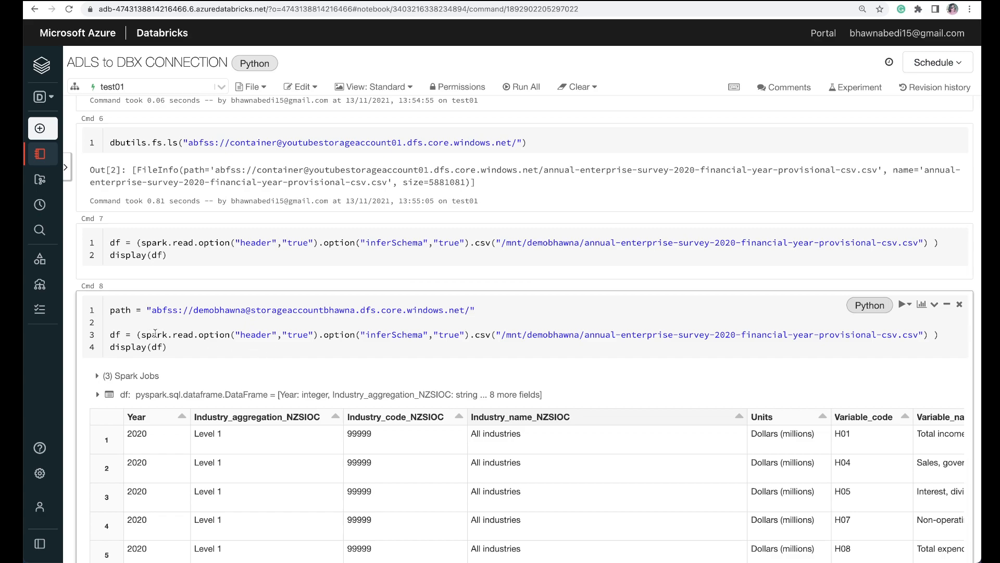
left_click(909, 311)
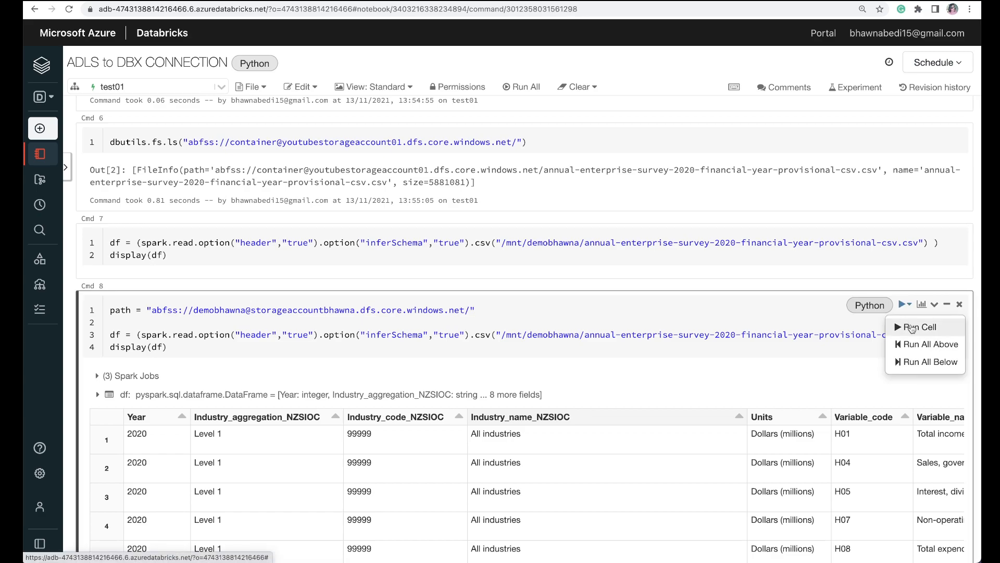
left_click(911, 324)
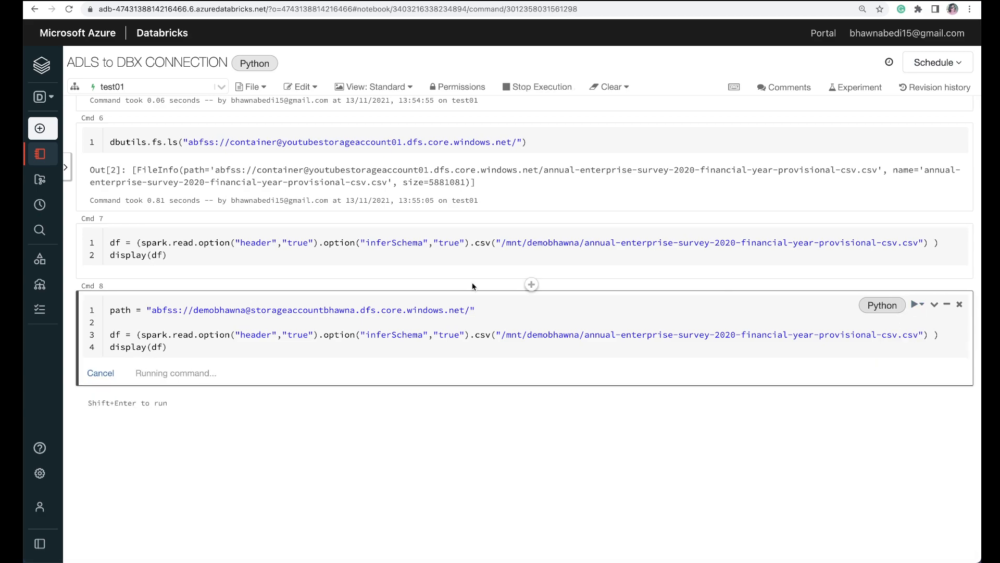
left_click(223, 311)
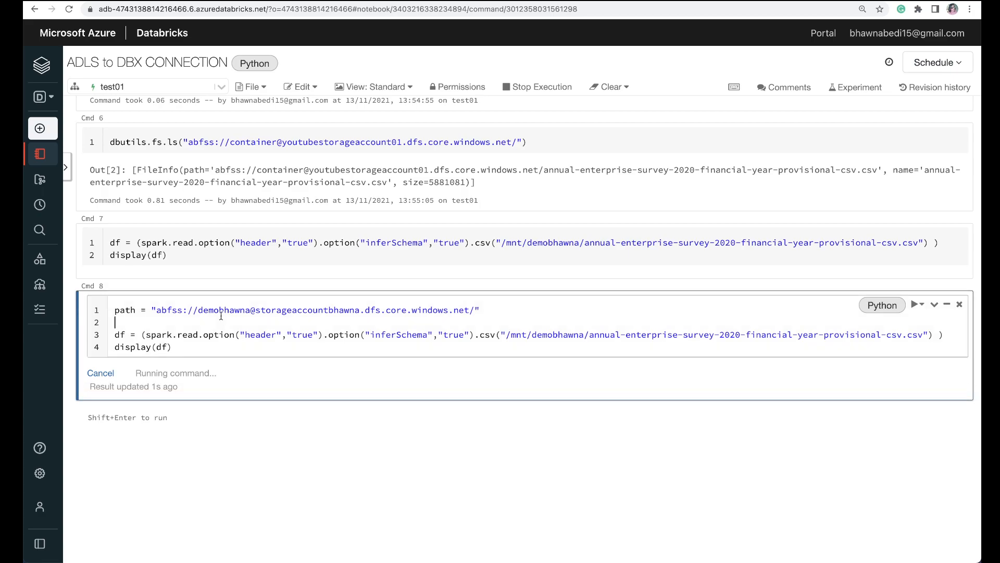
double_click(223, 311)
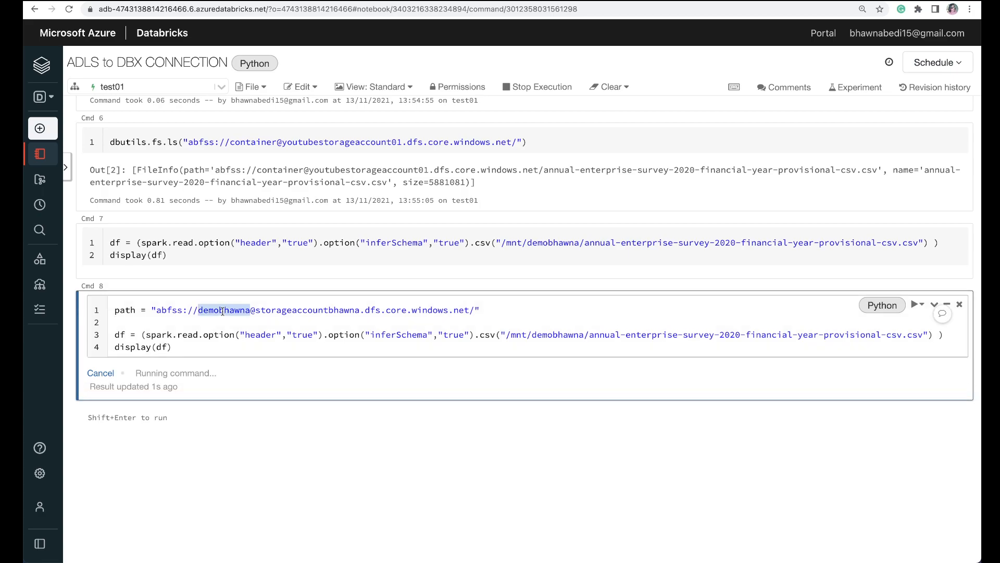
left_click_drag(187, 143, 511, 142)
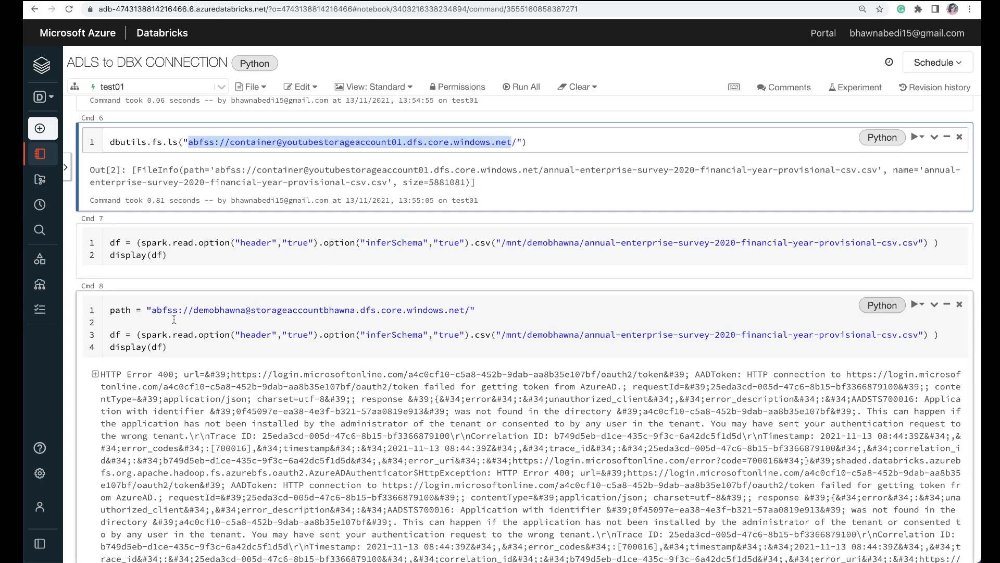
left_click_drag(157, 311, 464, 307)
key("ctrl+v")
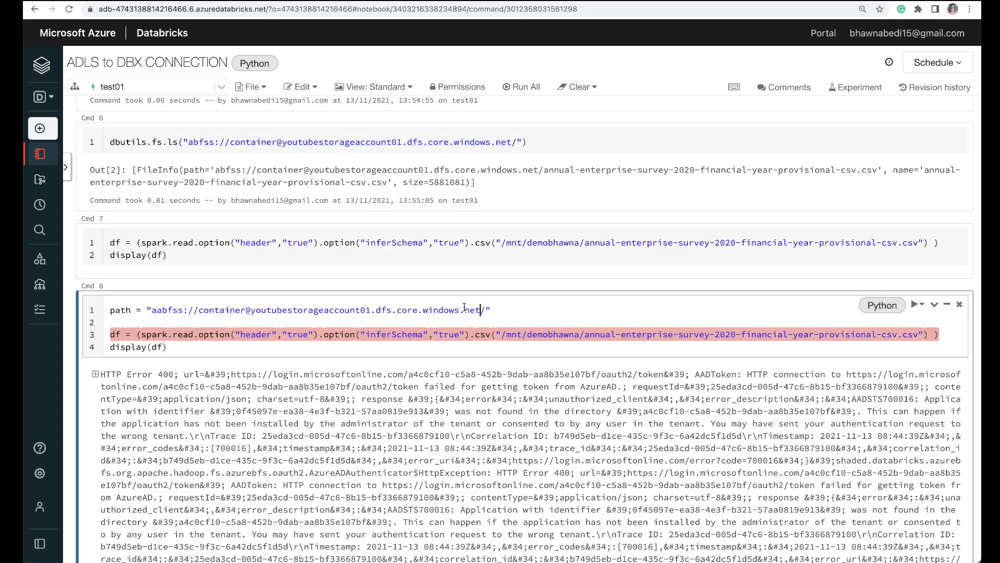
left_click(155, 311)
key("BackSpace")
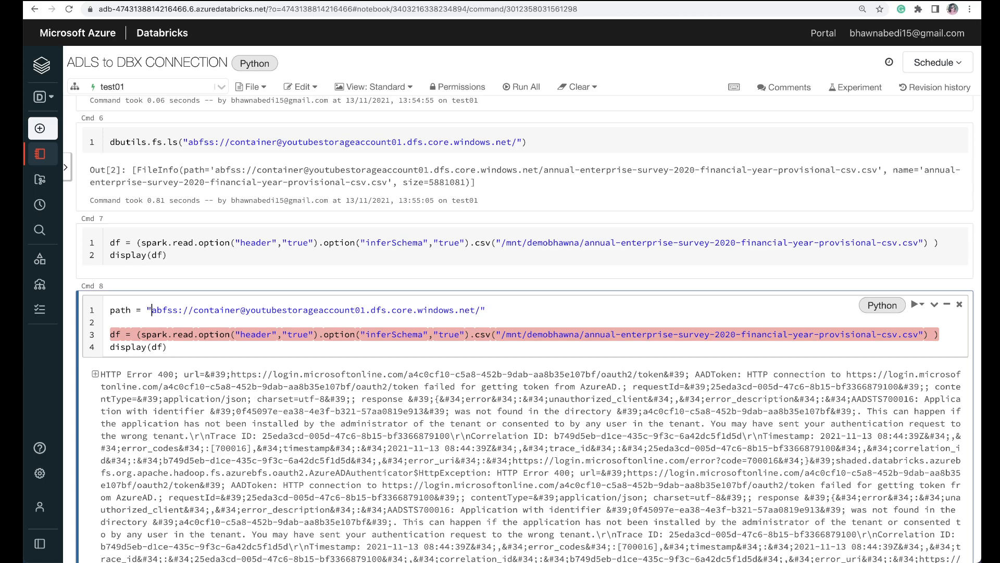
Step: Change the mount folder in Cmd 8's CSV path to container and run the cell
double_click(543, 334)
type("container")
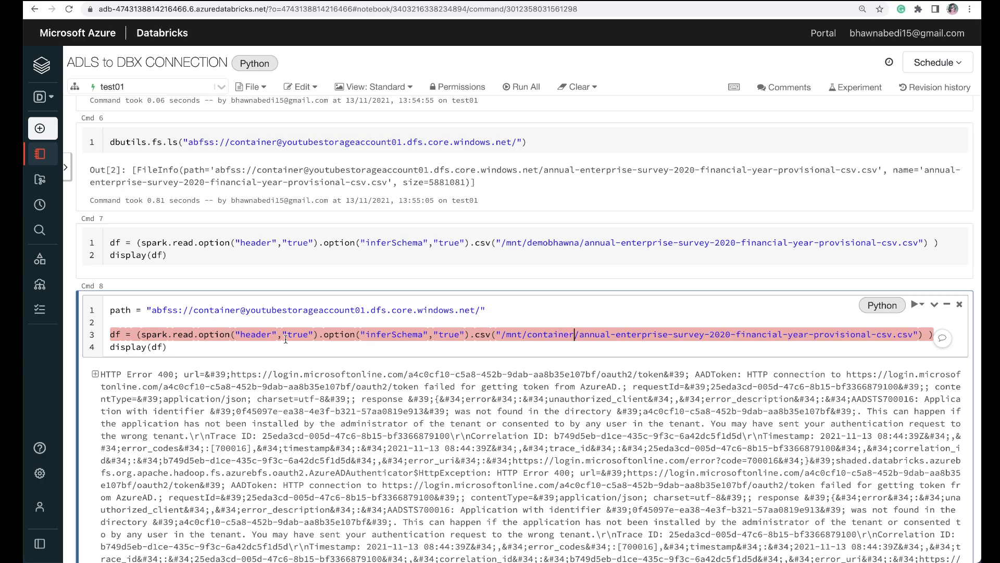
left_click(926, 306)
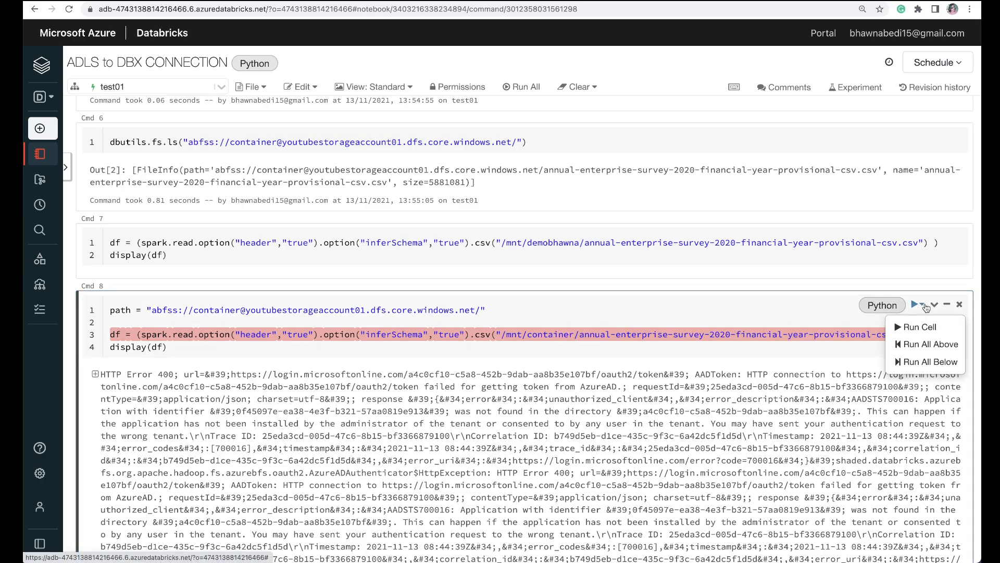
left_click(916, 326)
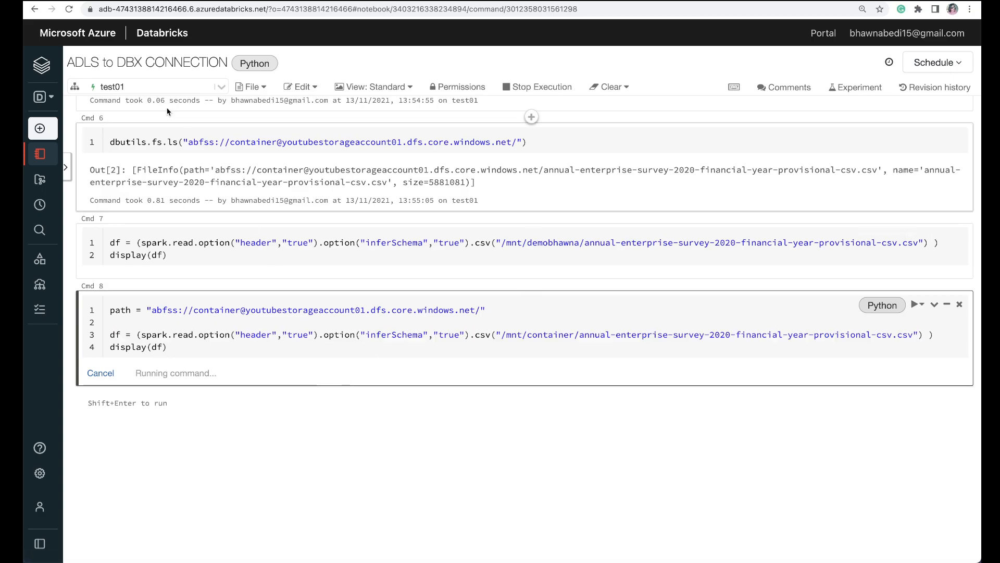
Step: Detach the notebook from test01, confirm clearing its state, and attach it to HCcluster
left_click(156, 87)
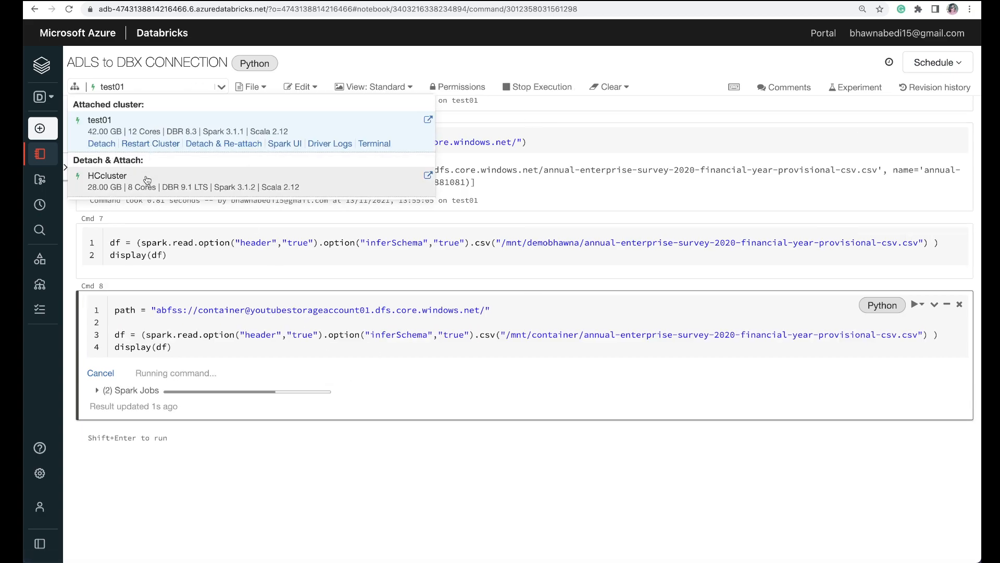
left_click(147, 179)
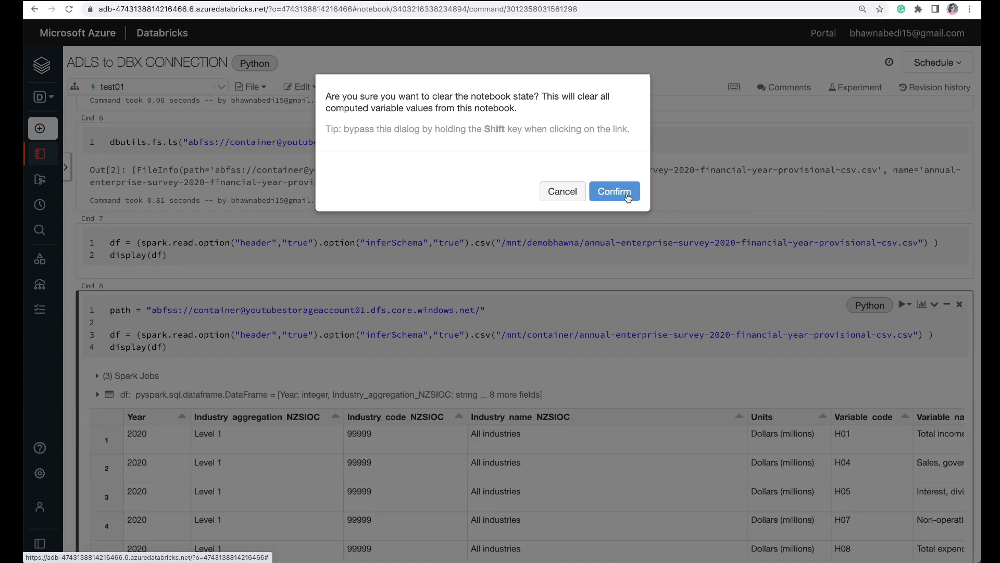
left_click(622, 193)
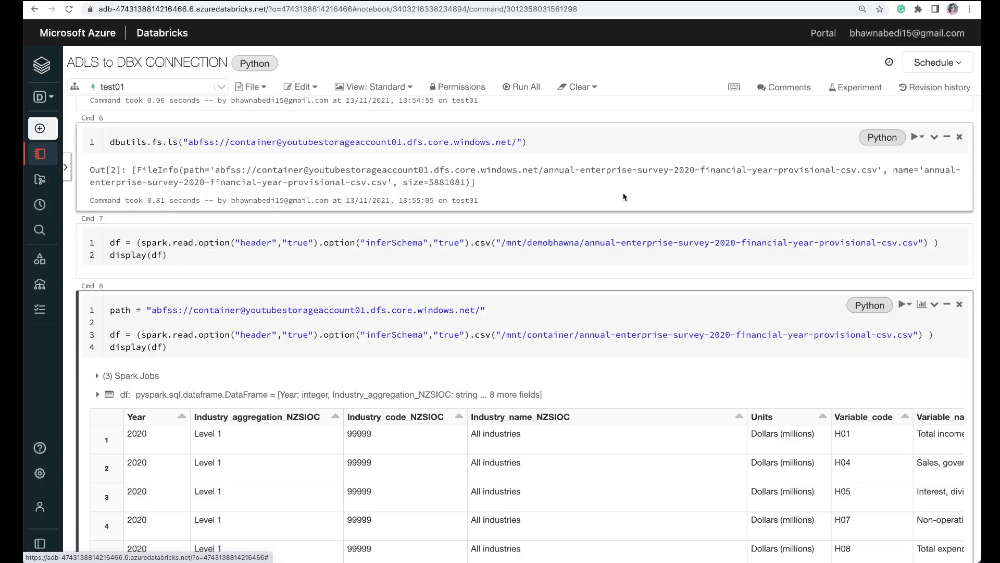
left_click(156, 83)
left_click(148, 119)
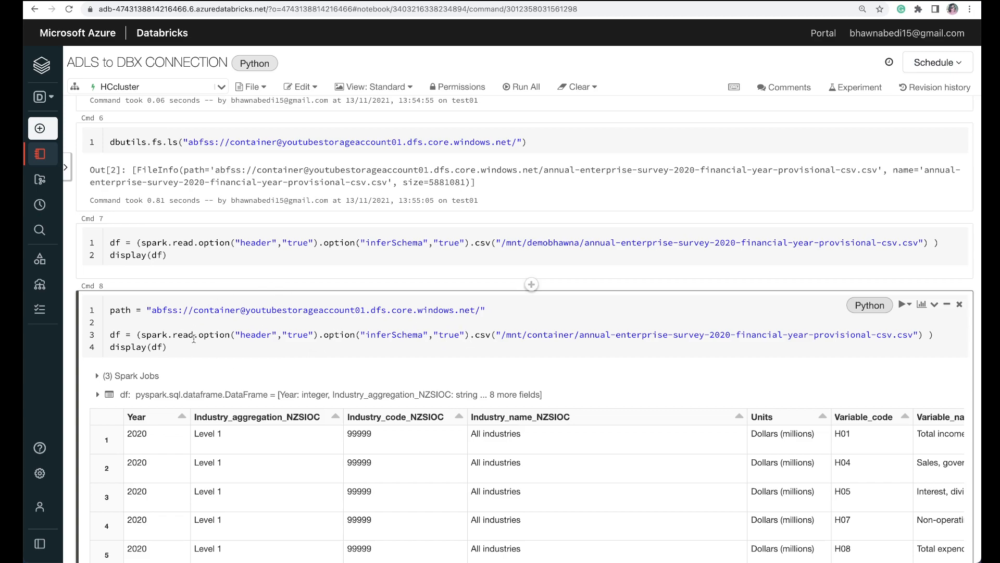
Step: Run the Cmd 8 cell on HCcluster and read through its output
left_click(911, 308)
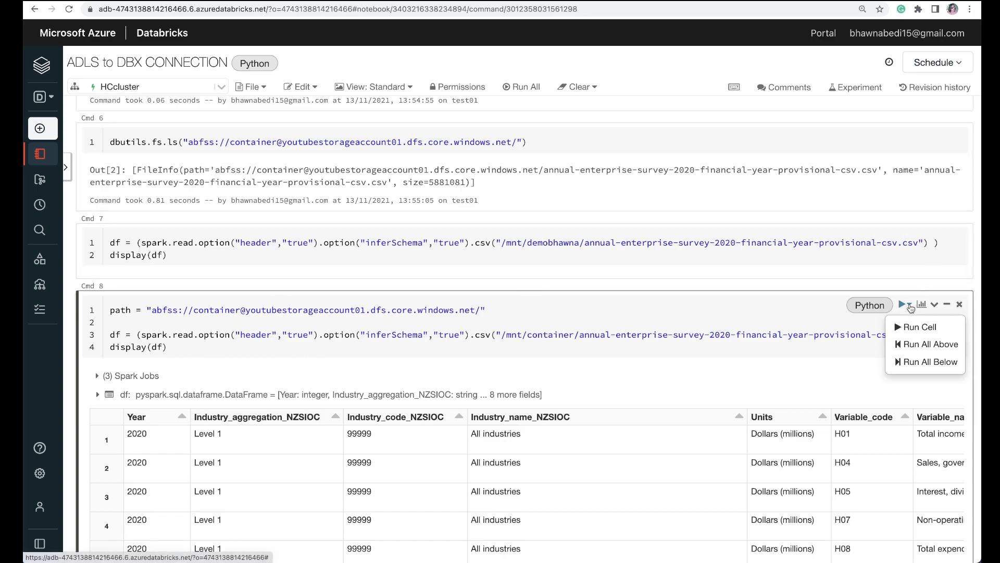
left_click(912, 325)
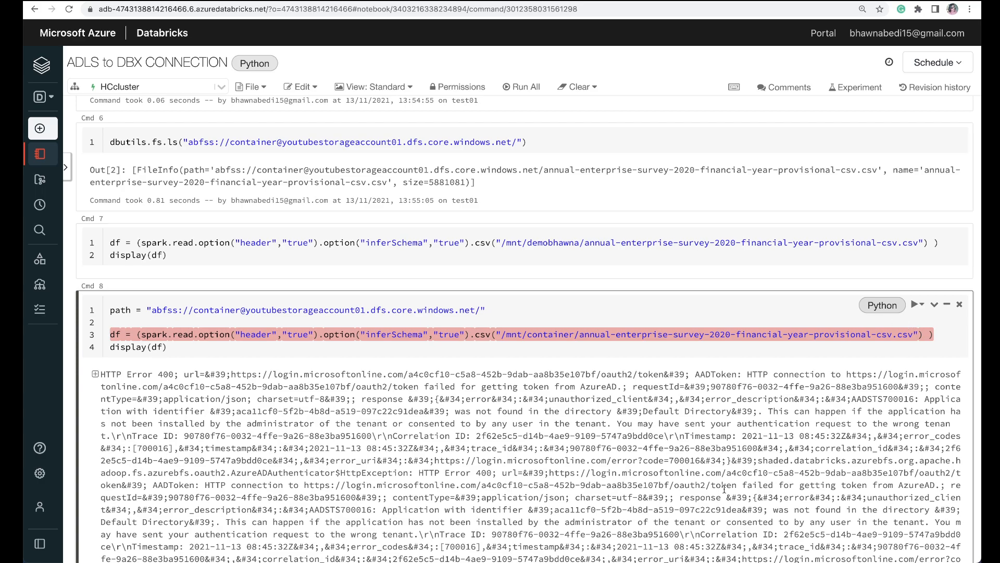
scroll(724, 489, "down", 3)
scroll(724, 489, "up", 2)
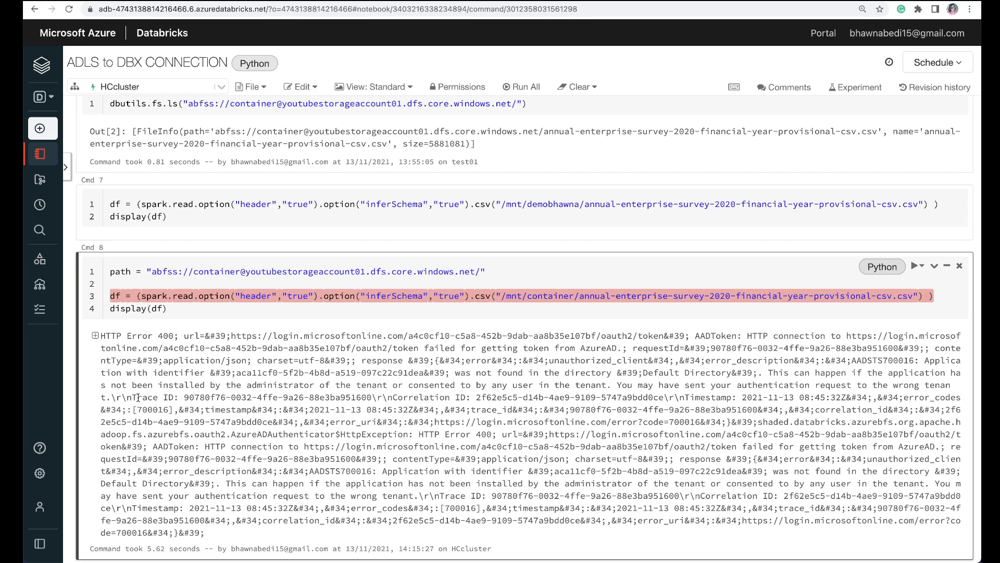
Step: Review the try and except blocks of the mount cell at the start of the notebook
scroll(234, 212, "up", 20)
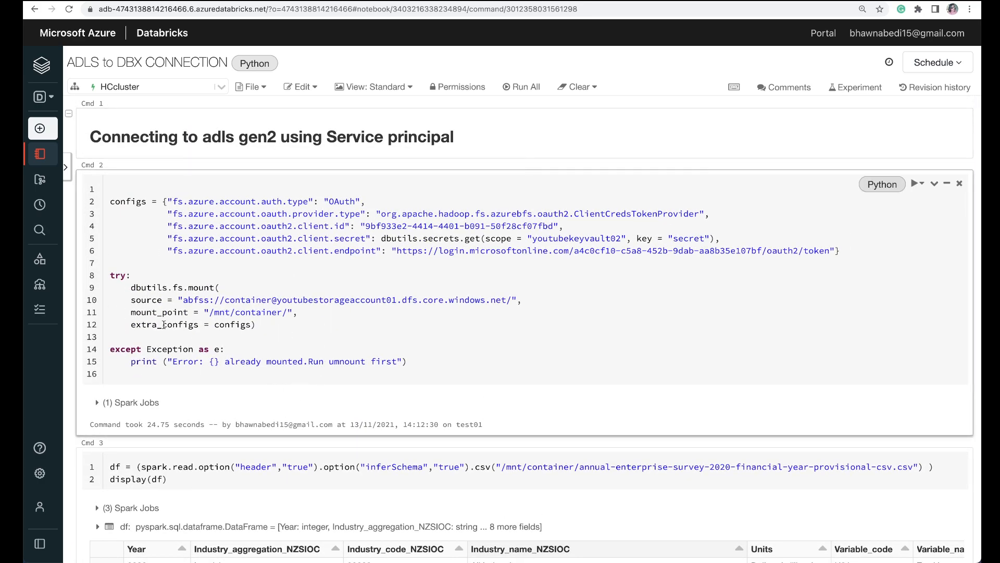
double_click(113, 275)
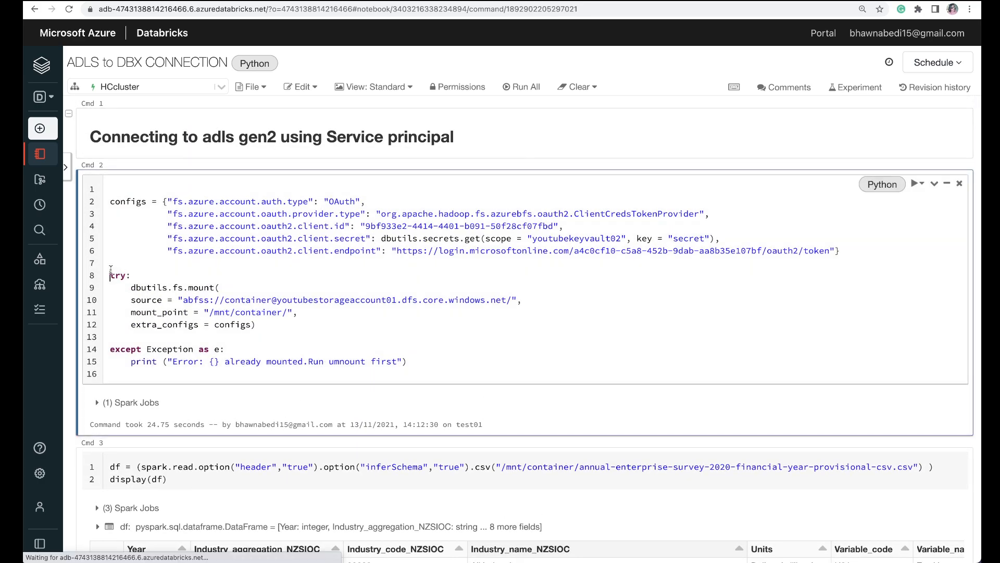
double_click(130, 358)
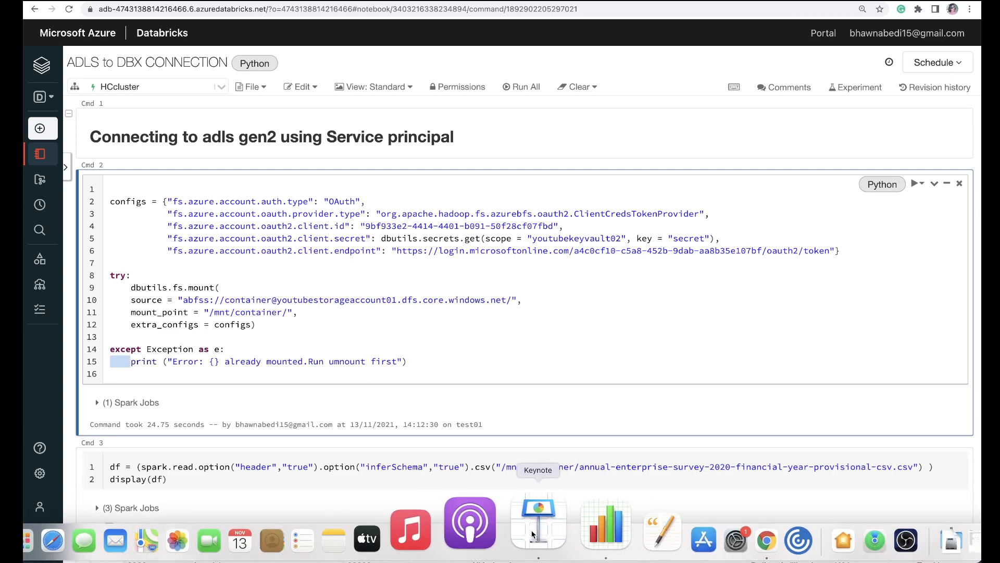
Step: Switch to Keynote, select slide 4 listing the six setup steps, and play the slideshow from it
left_click(525, 534)
left_click(48, 127)
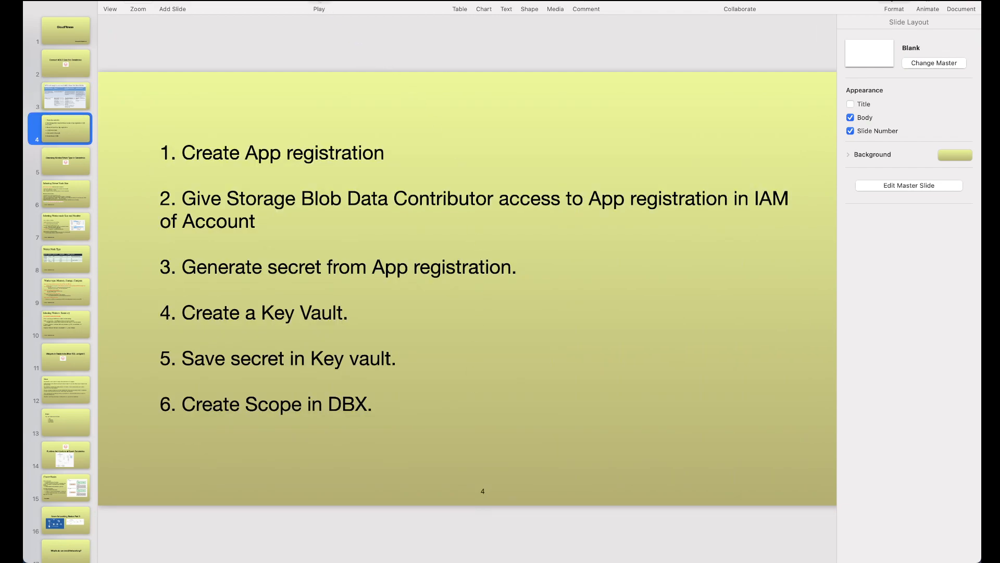
left_click(320, 3)
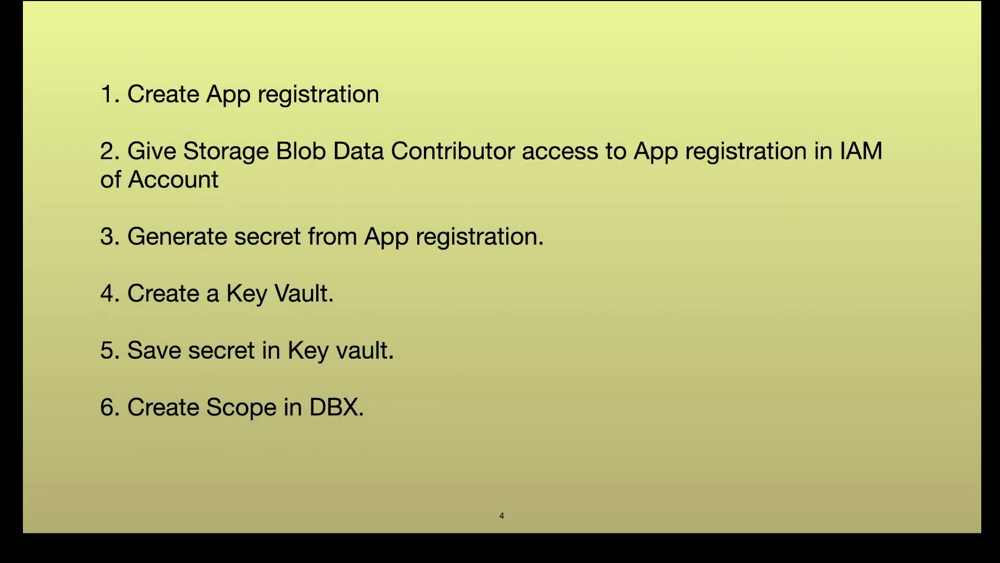